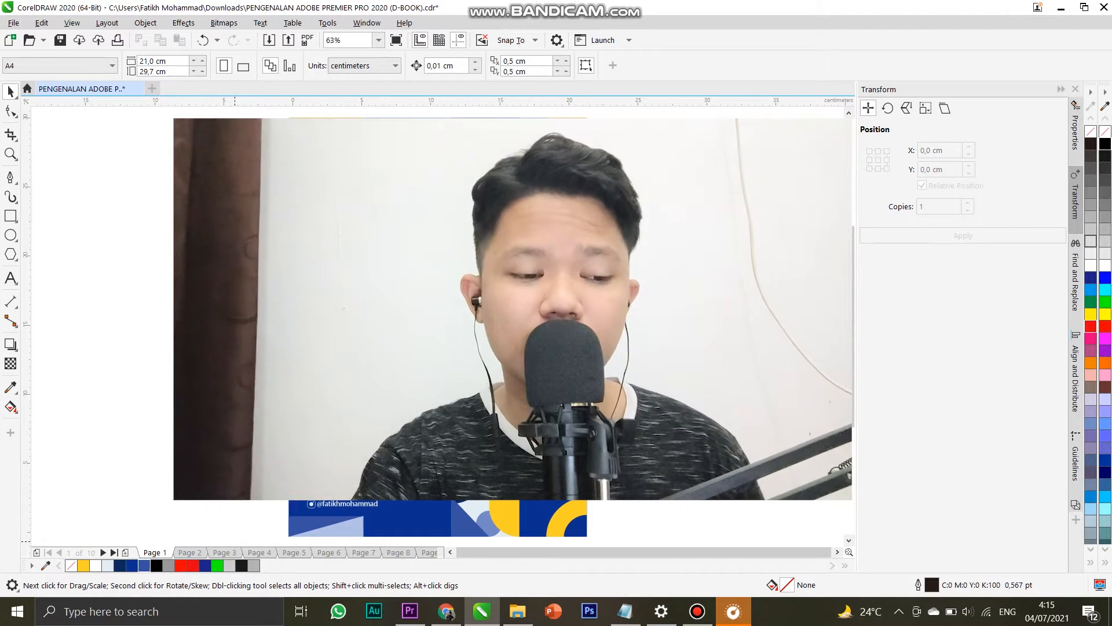
Look through the Adobe Premiere Pro 2020 introduction document from page 1 to page 10.
{"action": "key", "text": "Page_Down"}
{"action": "key", "text": "Page_Down"}
{"action": "key", "text": "Page_Down"}
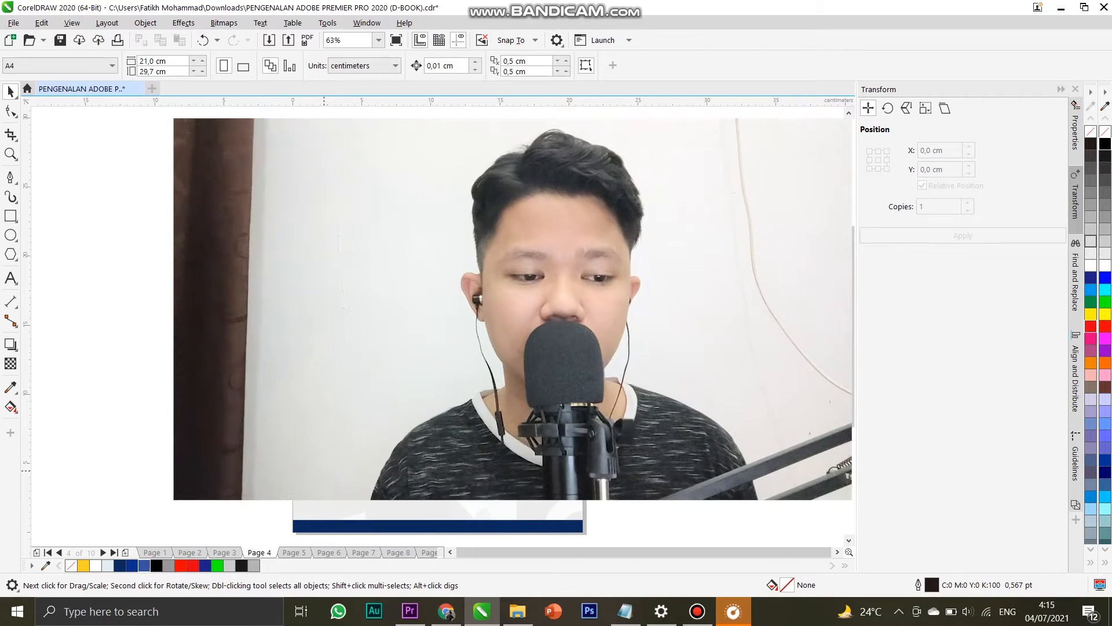
{"action": "key", "text": "Page_Up"}
{"action": "key", "text": "Page_Up"}
{"action": "key", "text": "Page_Down"}
{"action": "key", "text": "Page_Down"}
{"action": "key", "text": "Page_Down"}
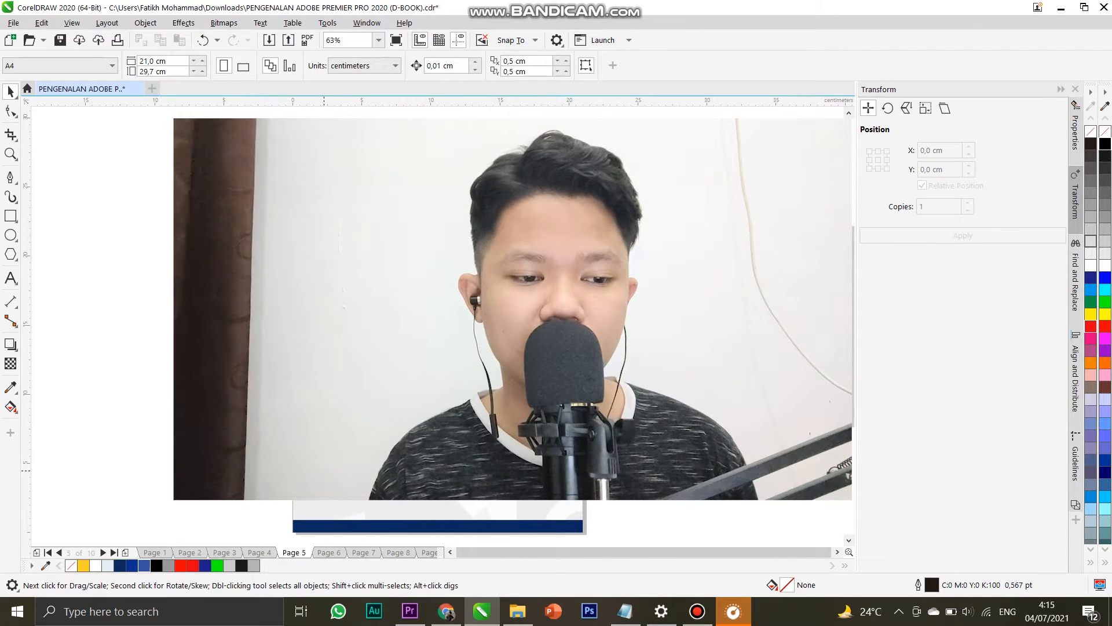
{"action": "key", "text": "Page_Down"}
{"action": "key", "text": "Page_Down"}
{"action": "key", "text": "Page_Down"}
{"action": "key", "text": "Page_Down"}
{"action": "key", "text": "Page_Down"}
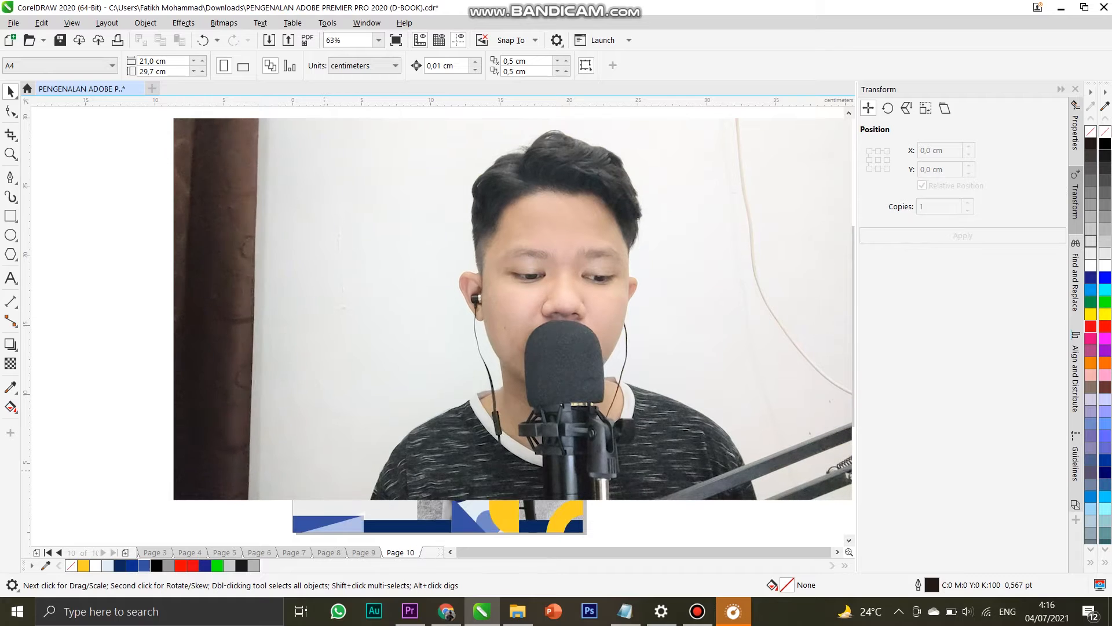
Go back through the document's pages from page 10 to the cover on page 1.
{"action": "key", "text": "Page_Up"}
{"action": "key", "text": "Page_Up"}
{"action": "key", "text": "Page_Up"}
{"action": "key", "text": "Page_Up"}
{"action": "key", "text": "Page_Up"}
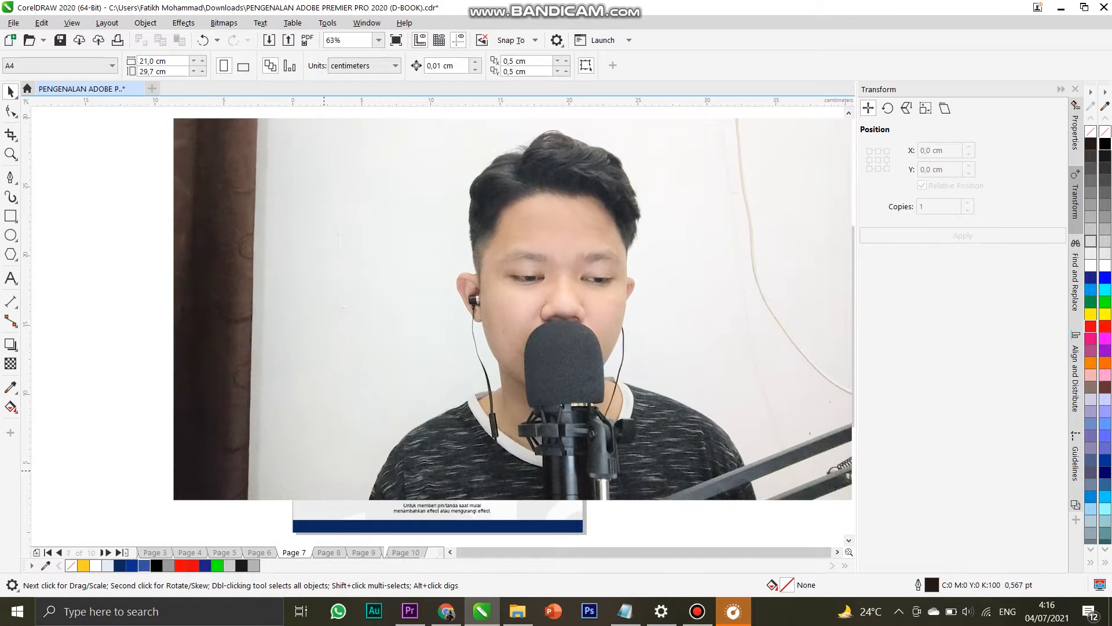
{"action": "key", "text": "Page_Up"}
{"action": "key", "text": "Page_Up"}
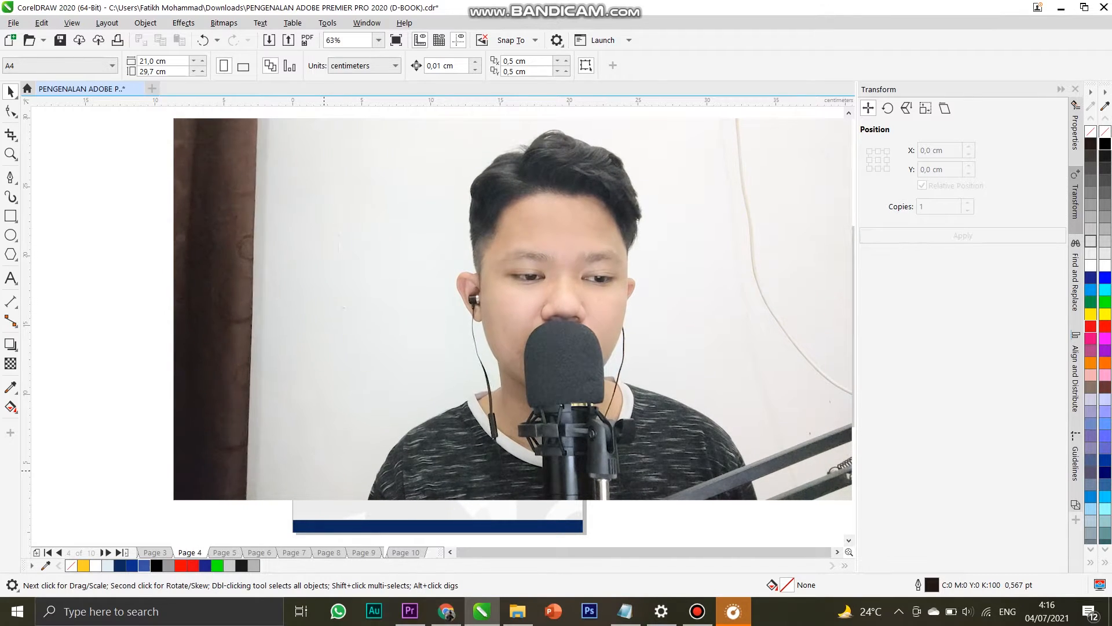
{"action": "key", "text": "Page_Up"}
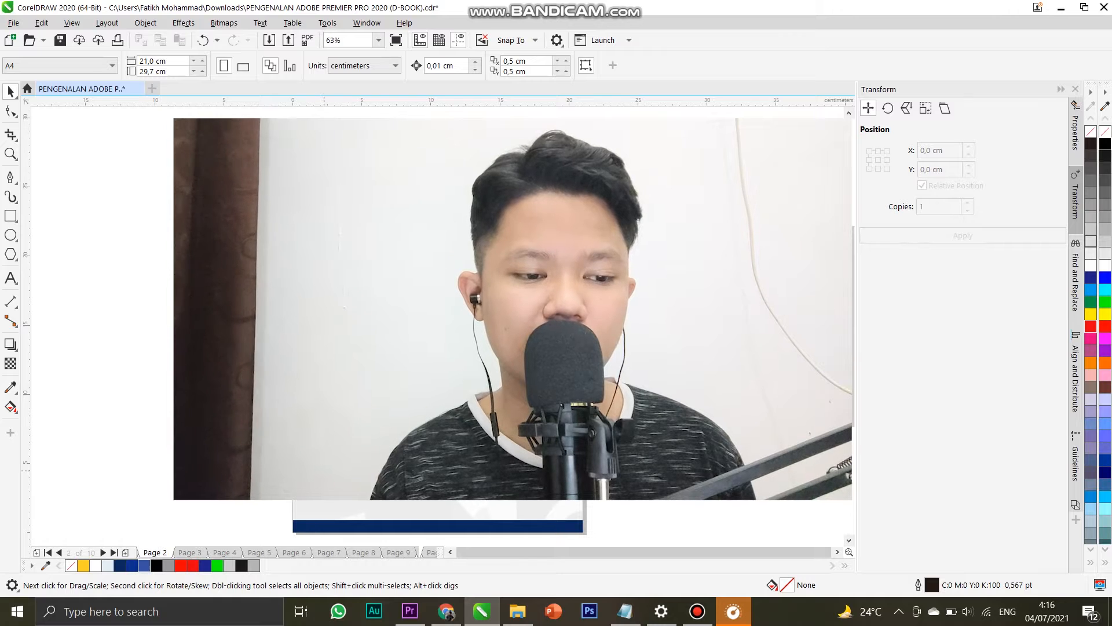
{"action": "key", "text": "Page_Up"}
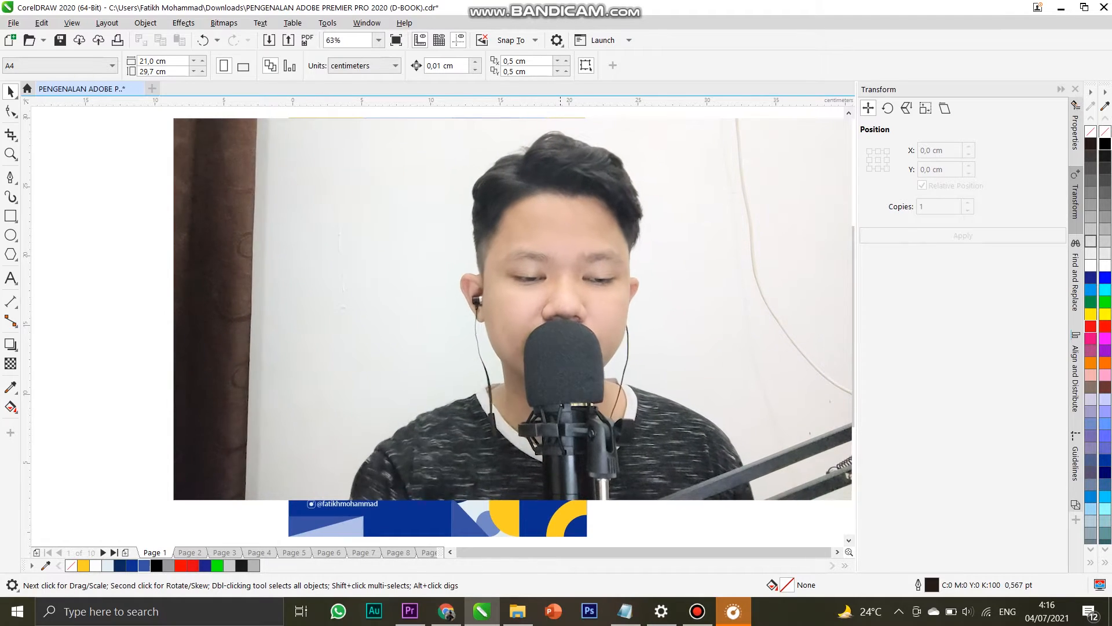
{"action": "left_click", "coordinate": [190, 552]}
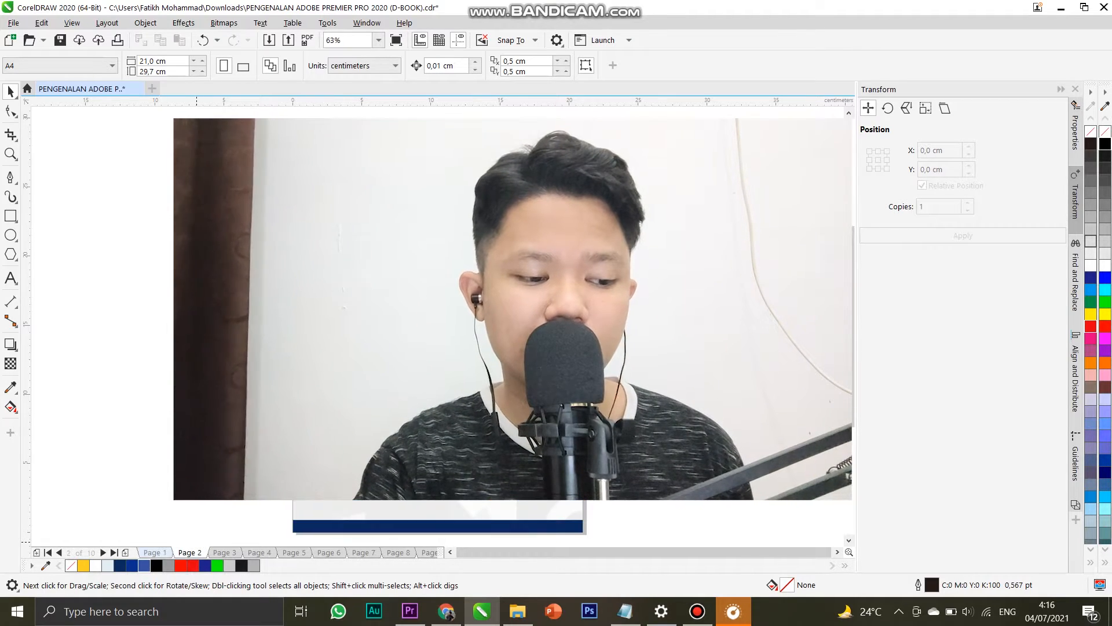
{"action": "left_click", "coordinate": [155, 552]}
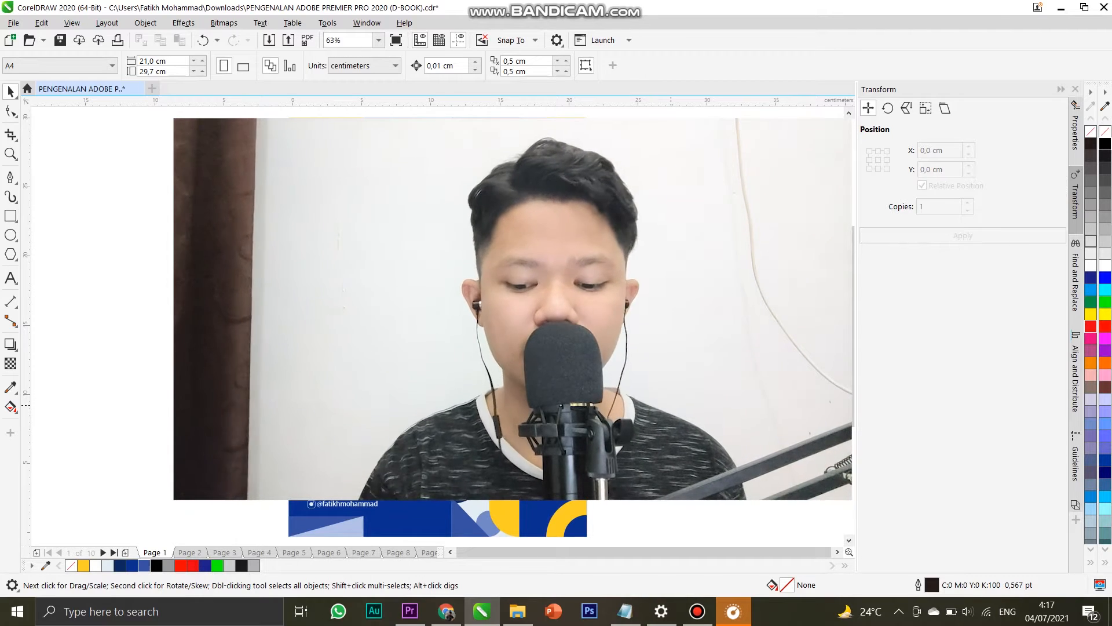
Review the document's short biodata page and table of contents, moving on to page 4.
{"action": "key", "text": "Page_Down"}
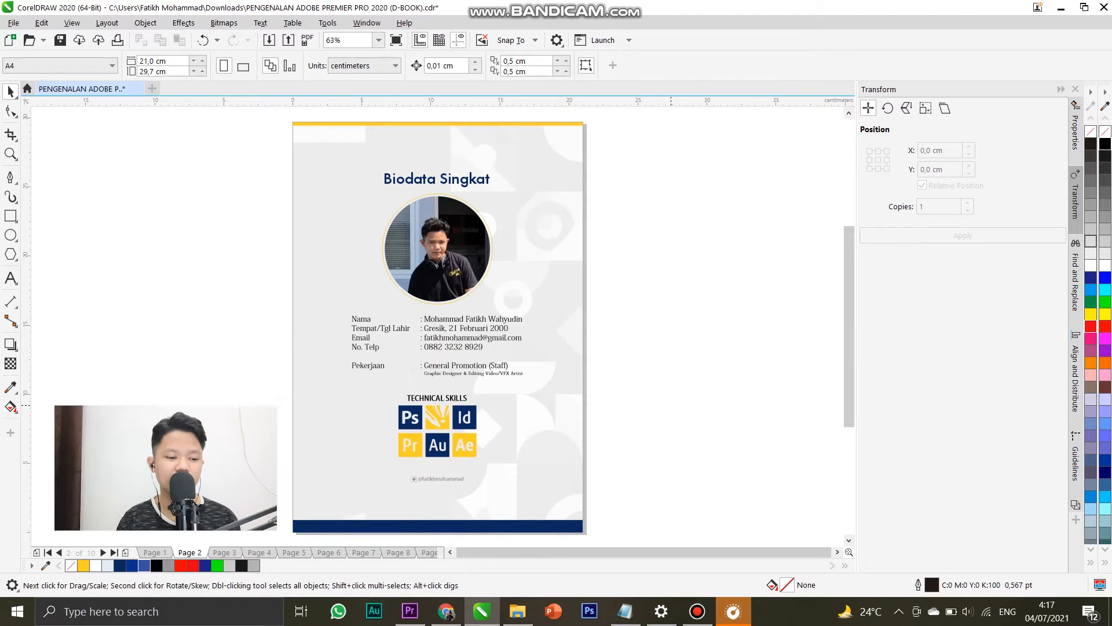
{"action": "key", "text": "Page_Down"}
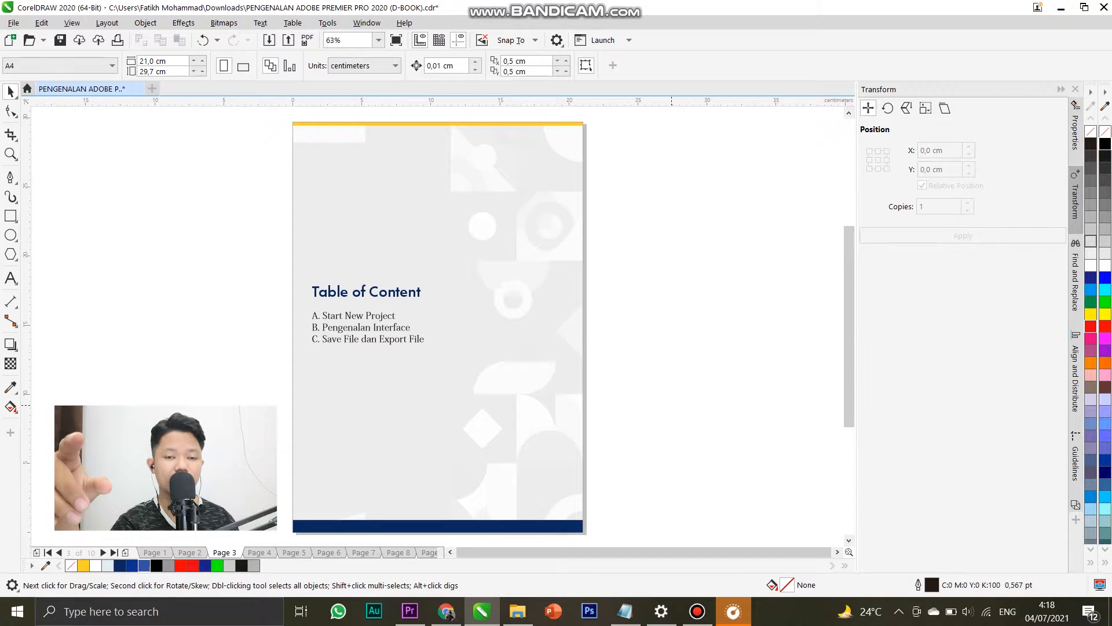
{"action": "key", "text": "Page_Down"}
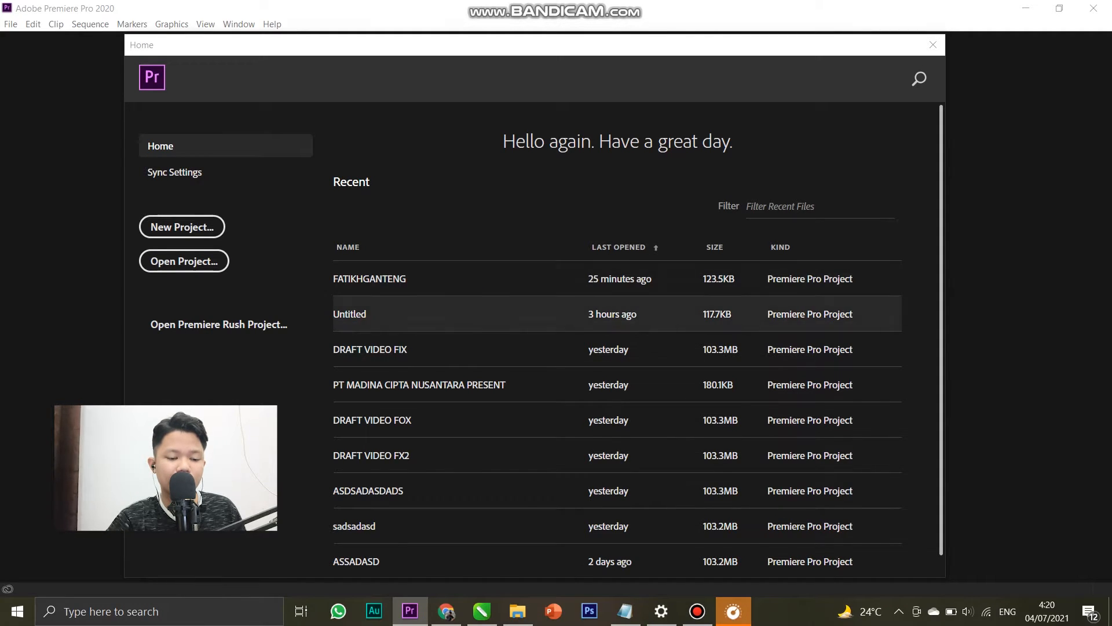
Examine Premiere Pro's recent projects and the project files in Downloads, closing the Open Project browser without choosing one.
{"action": "scroll", "coordinate": [579, 321], "scroll_direction": "down", "scroll_amount": 1}
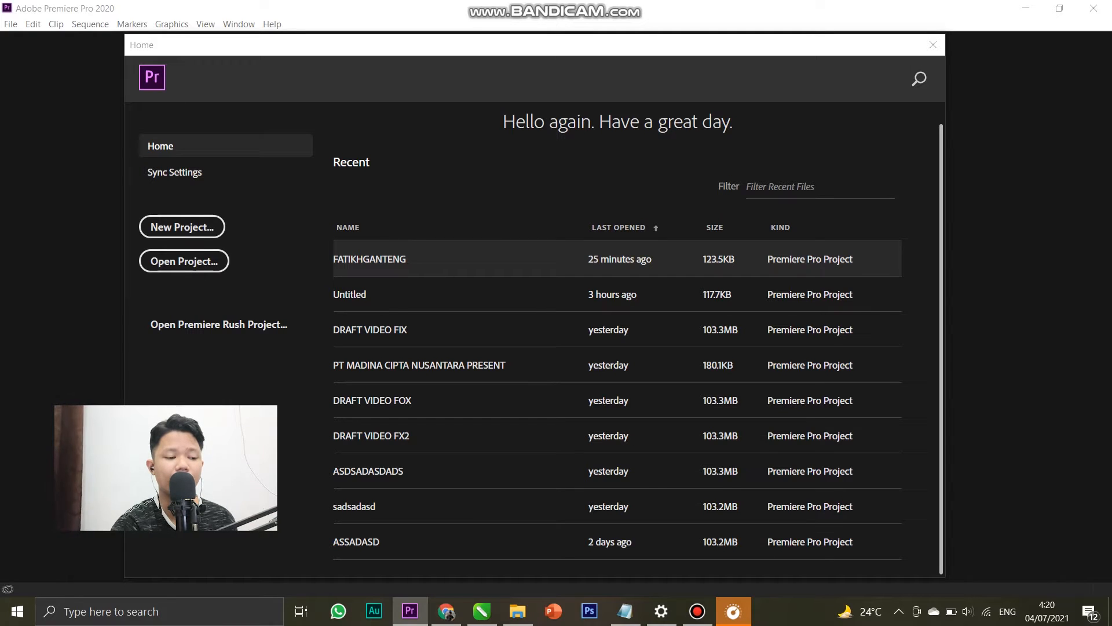
{"action": "key", "text": "ctrl+o"}
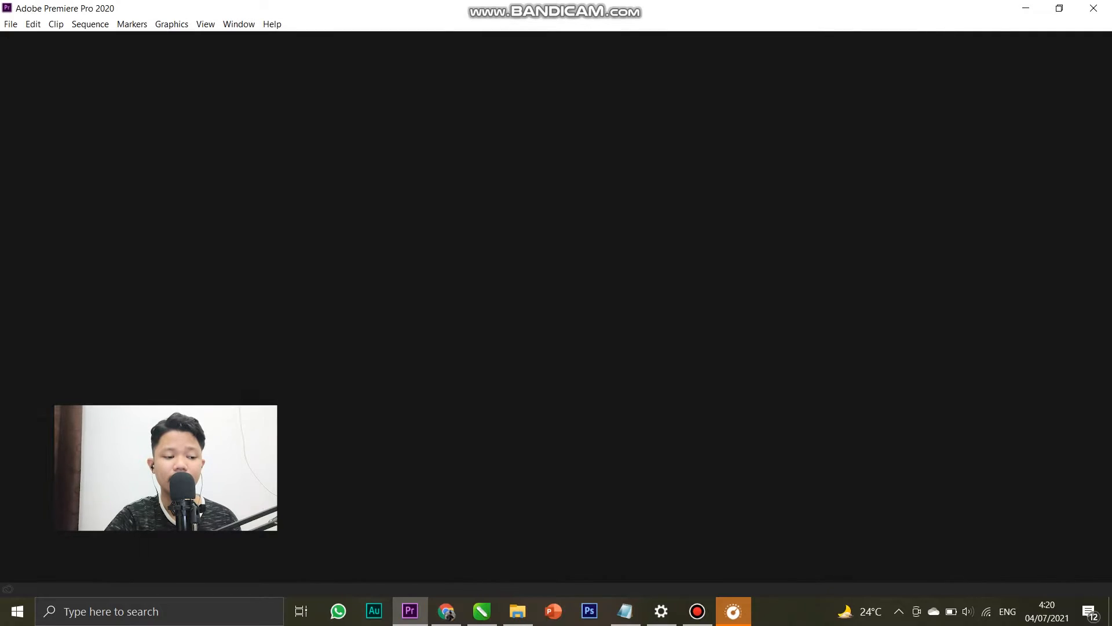
{"action": "scroll", "coordinate": [414, 260], "scroll_direction": "down", "scroll_amount": 3}
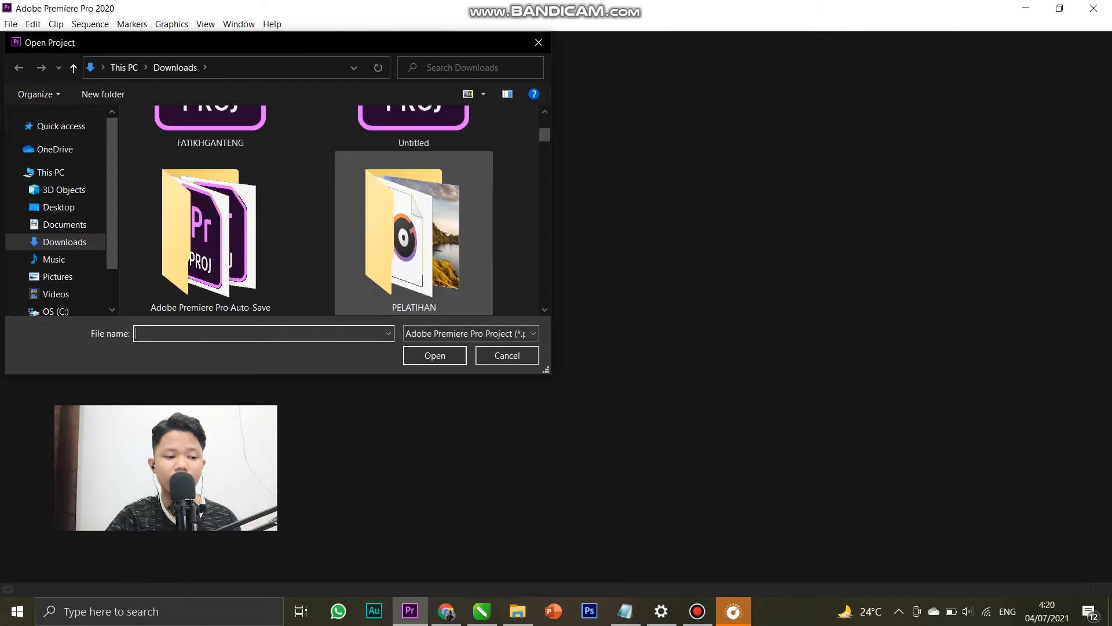
{"action": "scroll", "coordinate": [414, 261], "scroll_direction": "up", "scroll_amount": 3}
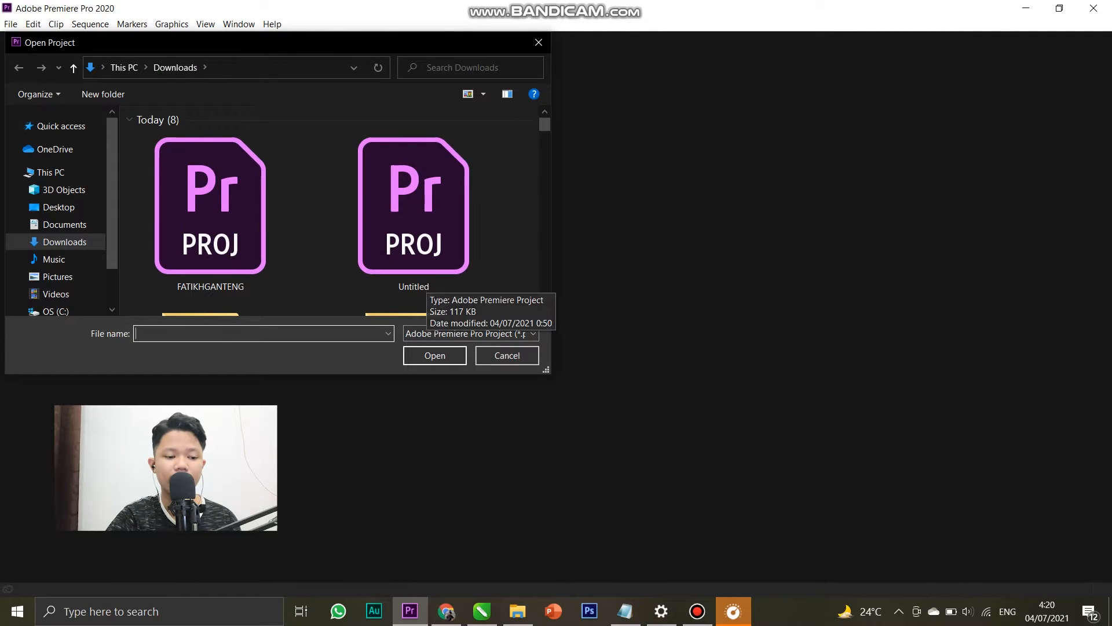
{"action": "left_click", "coordinate": [539, 43]}
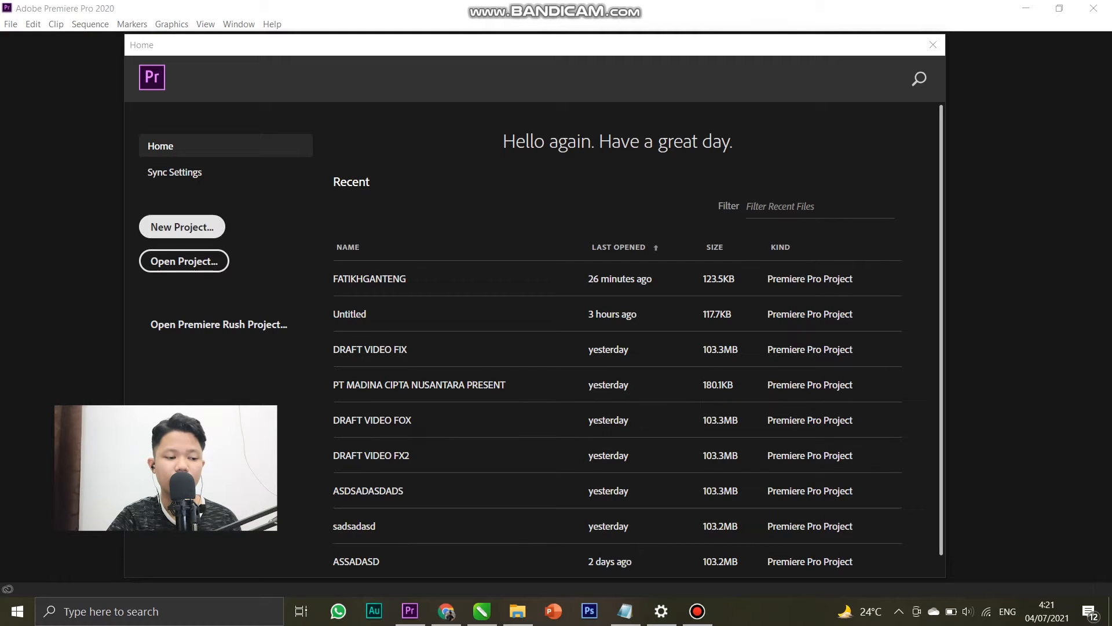
Start a new project and consult the New Project explanation on page 4 of the guide in CorelDRAW.
{"action": "left_click", "coordinate": [182, 227]}
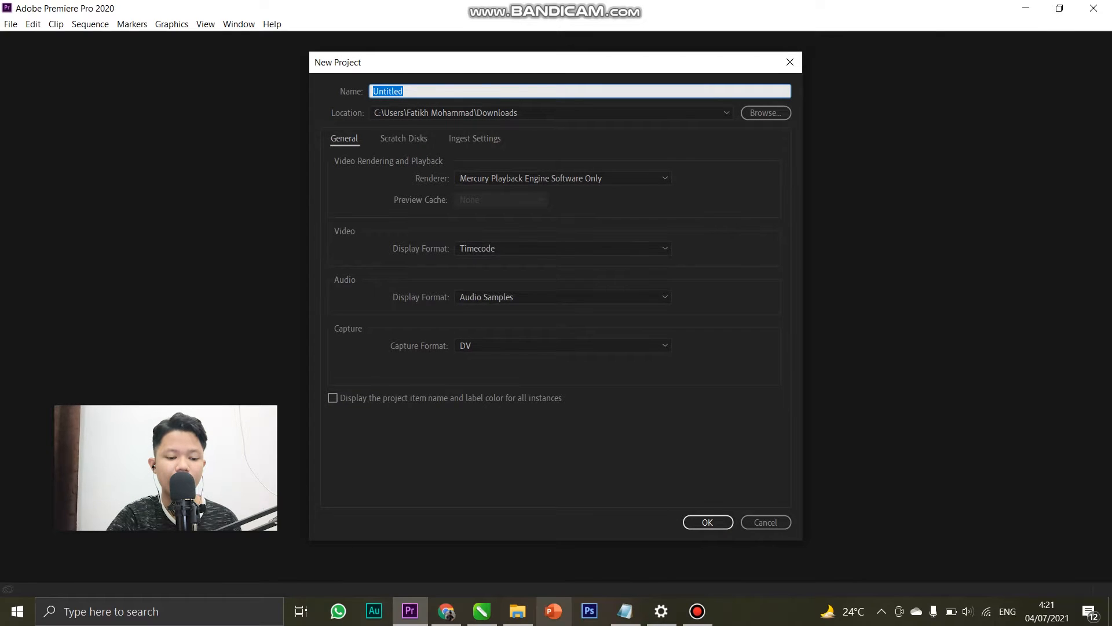
{"action": "left_click", "coordinate": [482, 611]}
{"action": "scroll", "coordinate": [390, 398], "scroll_direction": "up", "scroll_amount": 1}
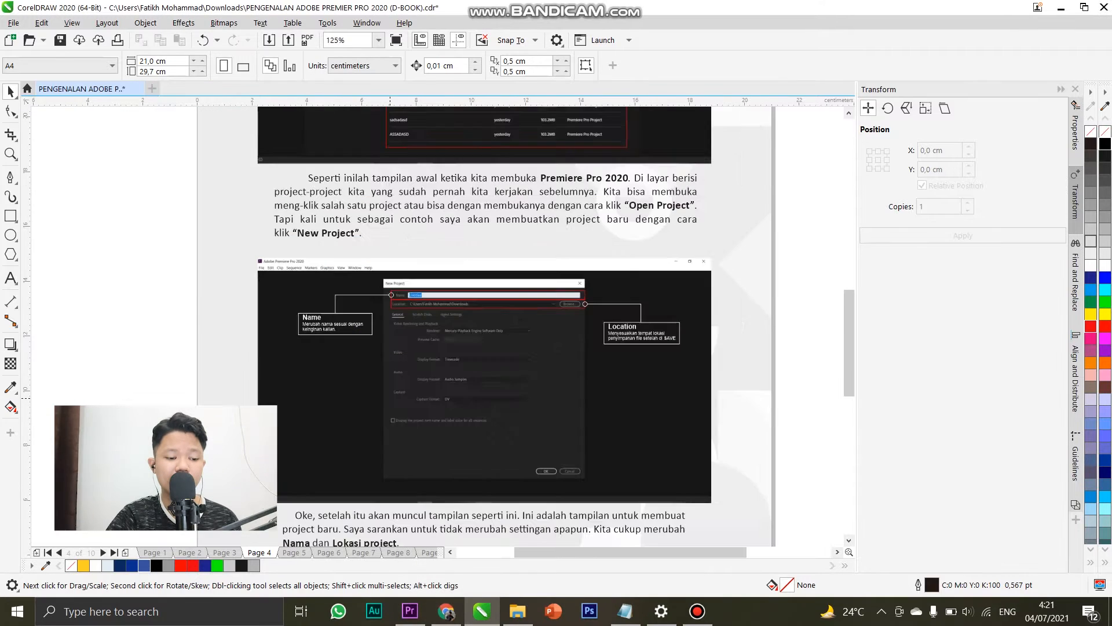
{"action": "left_click_drag", "start_coordinate": [530, 407], "coordinate": [462, 408]}
{"action": "scroll", "coordinate": [544, 291], "scroll_direction": "up", "scroll_amount": 1}
{"action": "scroll", "coordinate": [550, 325], "scroll_direction": "down", "scroll_amount": 1}
{"action": "scroll", "coordinate": [484, 328], "scroll_direction": "down", "scroll_amount": 1}
{"action": "left_click_drag", "start_coordinate": [431, 478], "coordinate": [449, 424]}
{"action": "scroll", "coordinate": [449, 424], "scroll_direction": "up", "scroll_amount": 1}
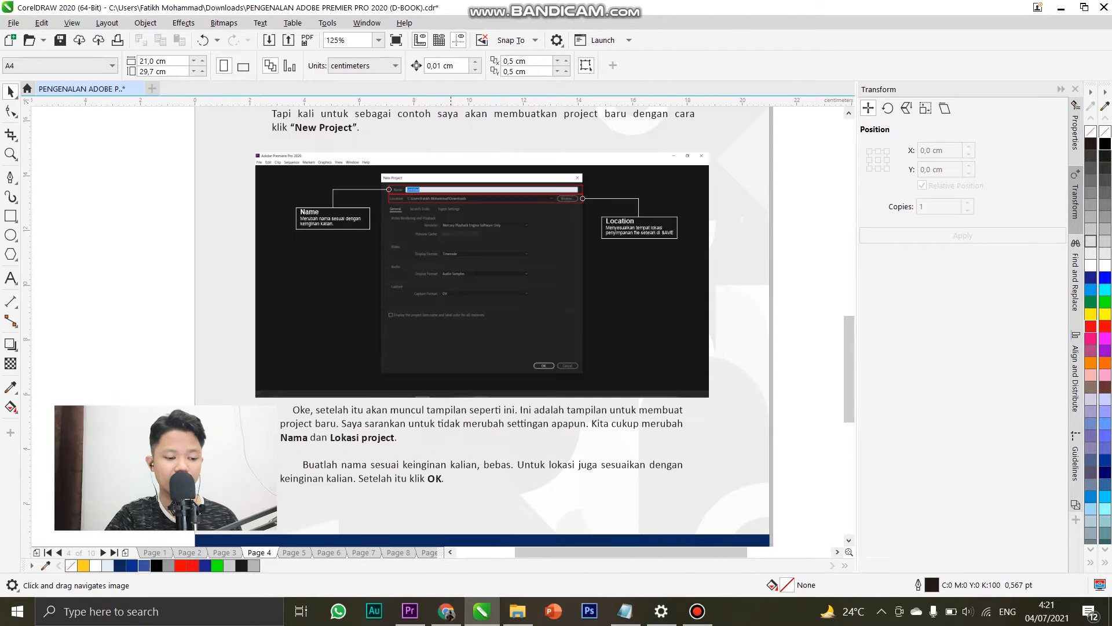
{"action": "left_click_drag", "start_coordinate": [524, 379], "coordinate": [474, 410]}
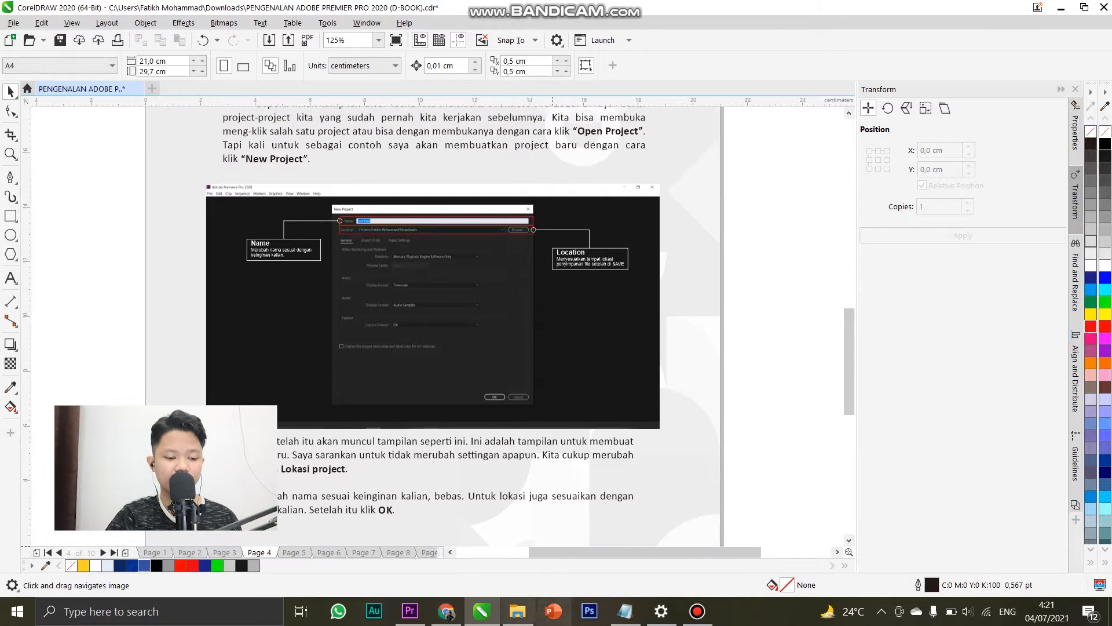
Return to Premiere Pro and name the new project with the author's first name followed by "gantengganteng".
{"action": "key", "text": "alt+Tab"}
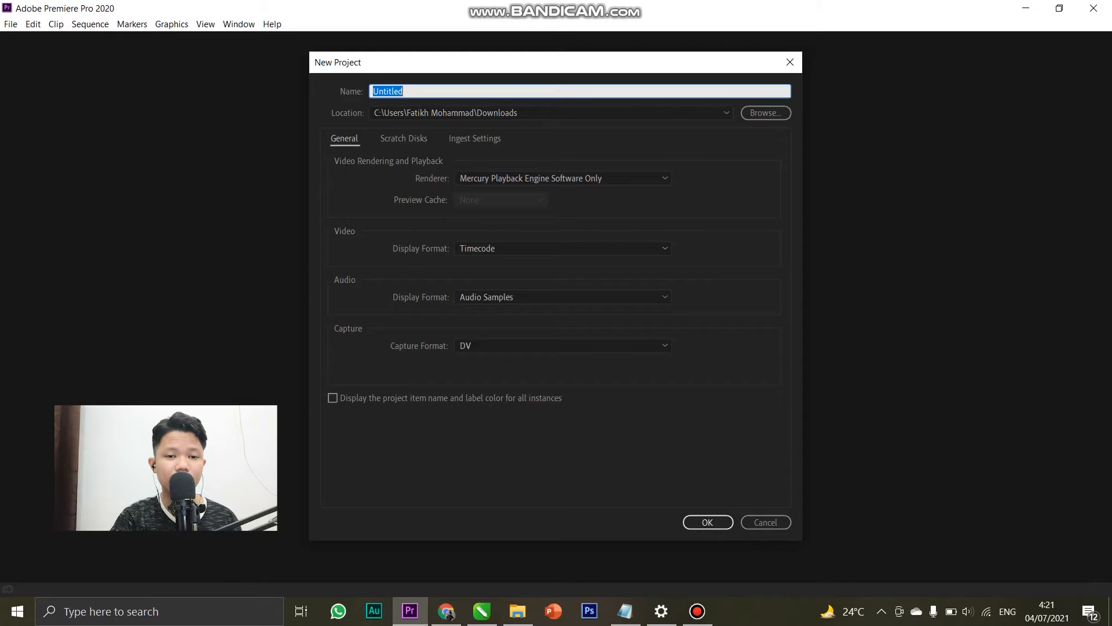
{"action": "left_click", "coordinate": [345, 138]}
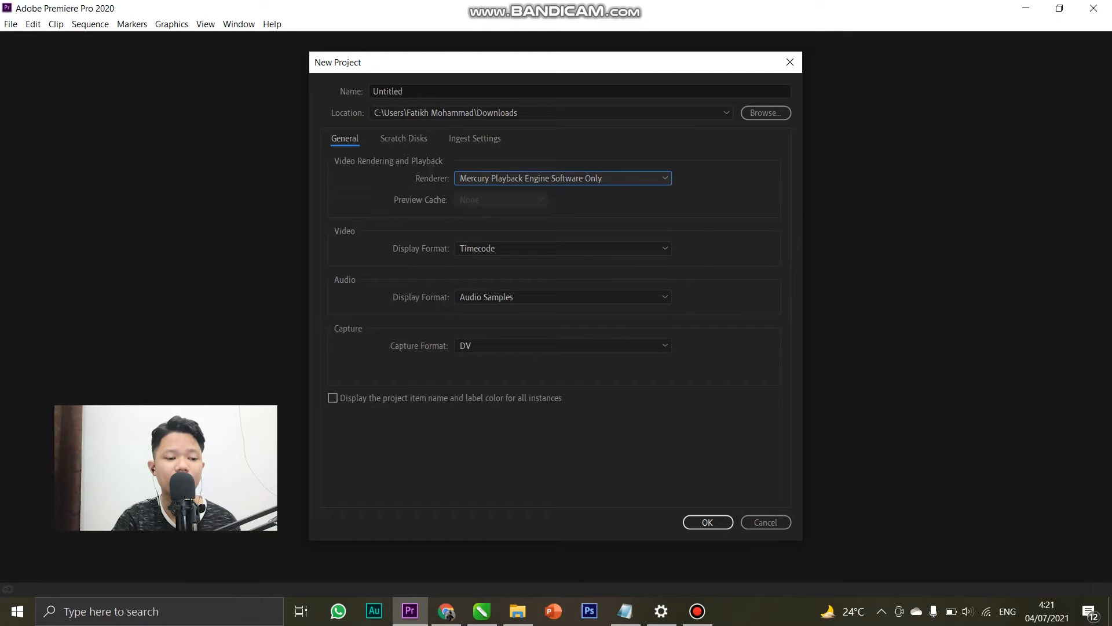
{"action": "left_click_drag", "start_coordinate": [407, 91], "coordinate": [399, 92]}
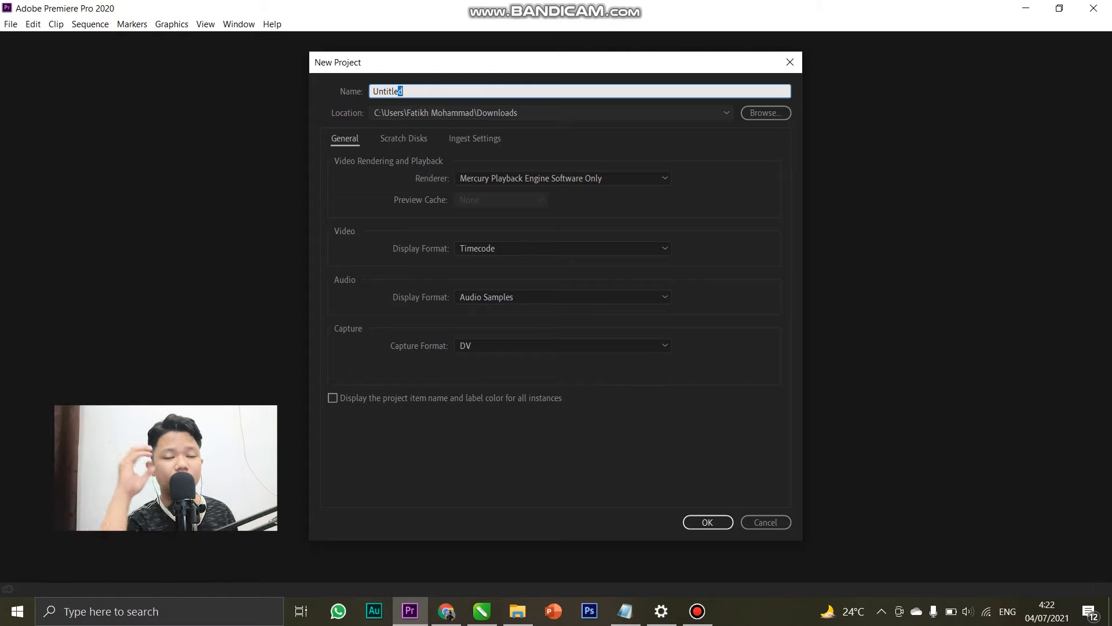
{"action": "left_click_drag", "start_coordinate": [409, 91], "coordinate": [371, 92]}
{"action": "type", "text": "fati"}
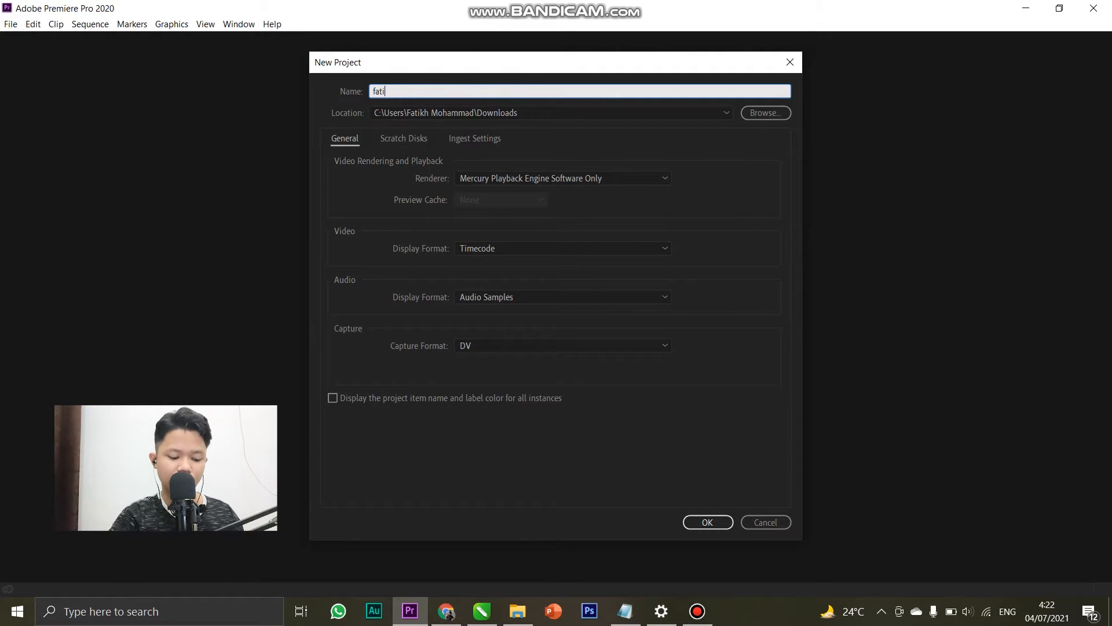
{"action": "type", "text": "khganteng"}
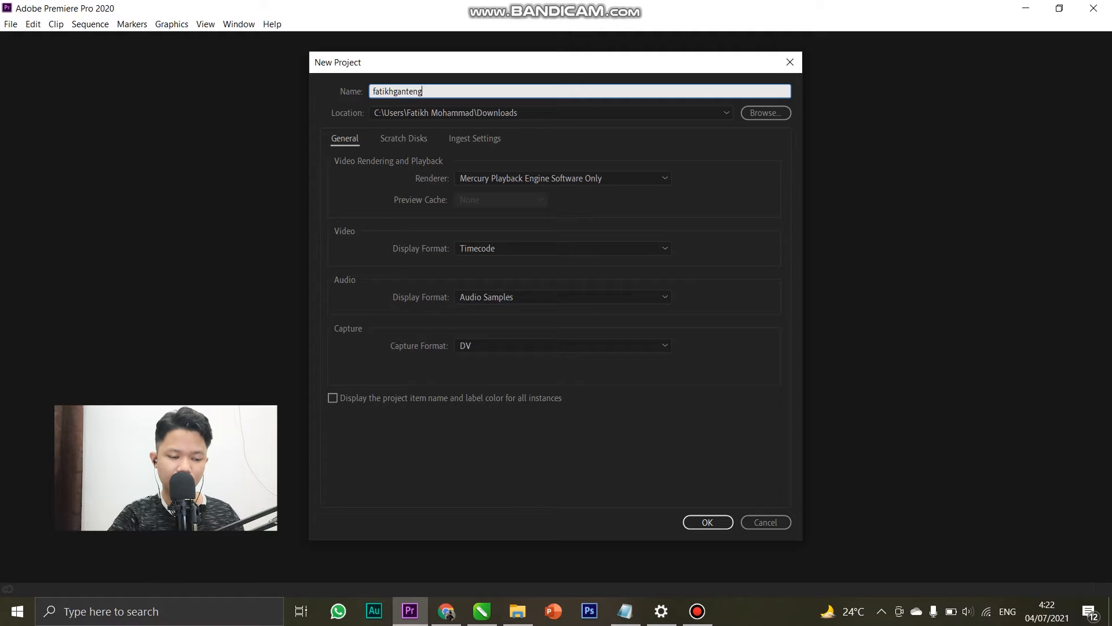
{"action": "type", "text": "ganteng"}
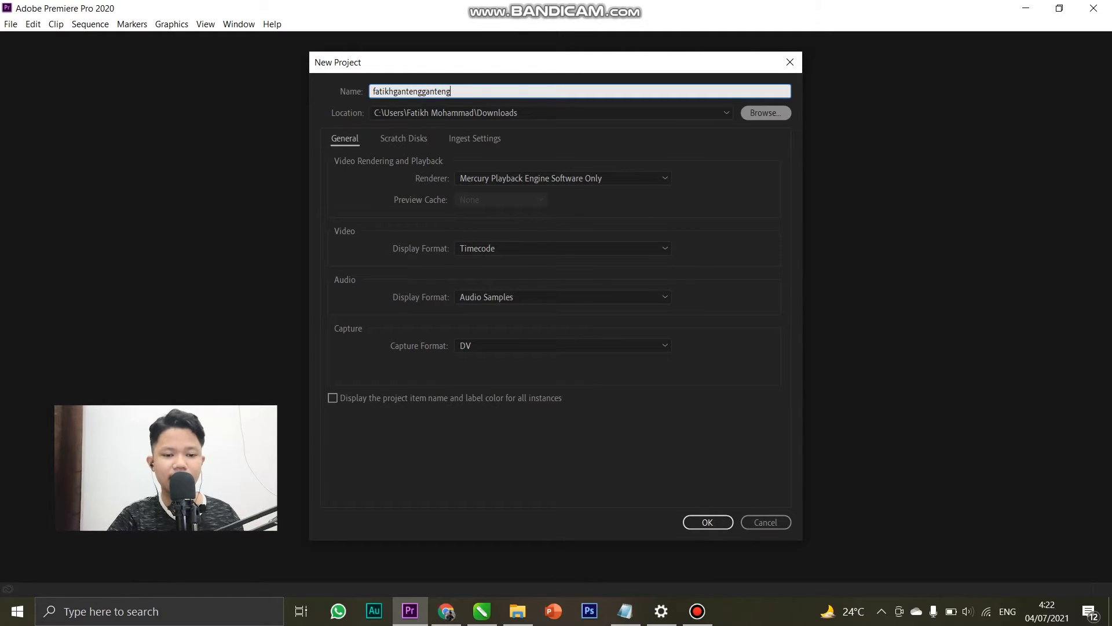
Check the destination folder choices, keep Downloads as the location and create the project.
{"action": "left_click", "coordinate": [765, 113]}
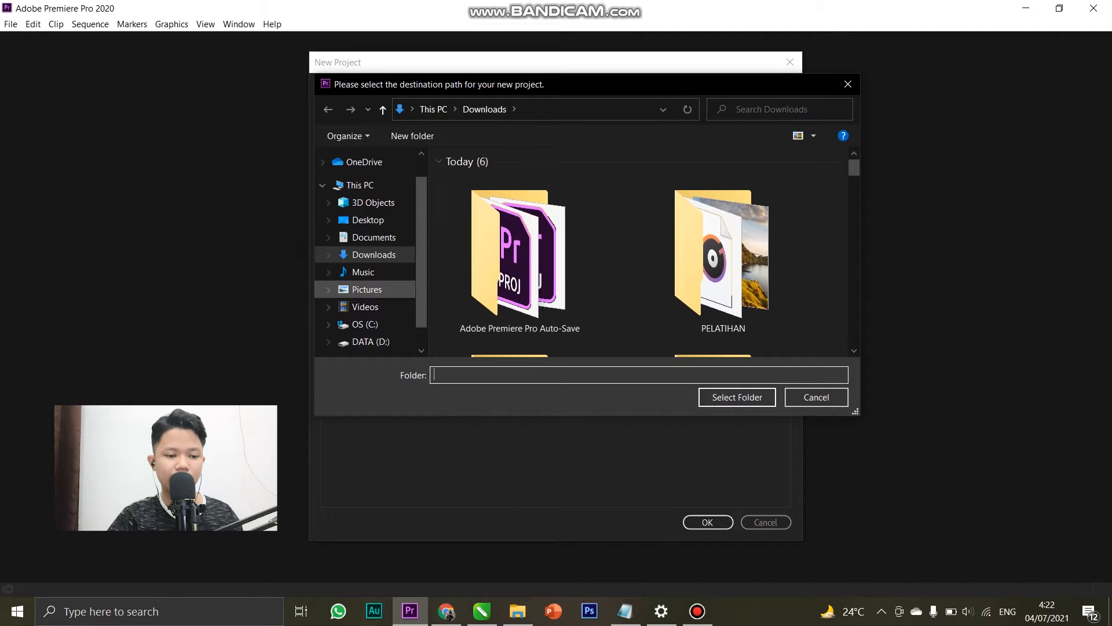
{"action": "left_click", "coordinate": [849, 85]}
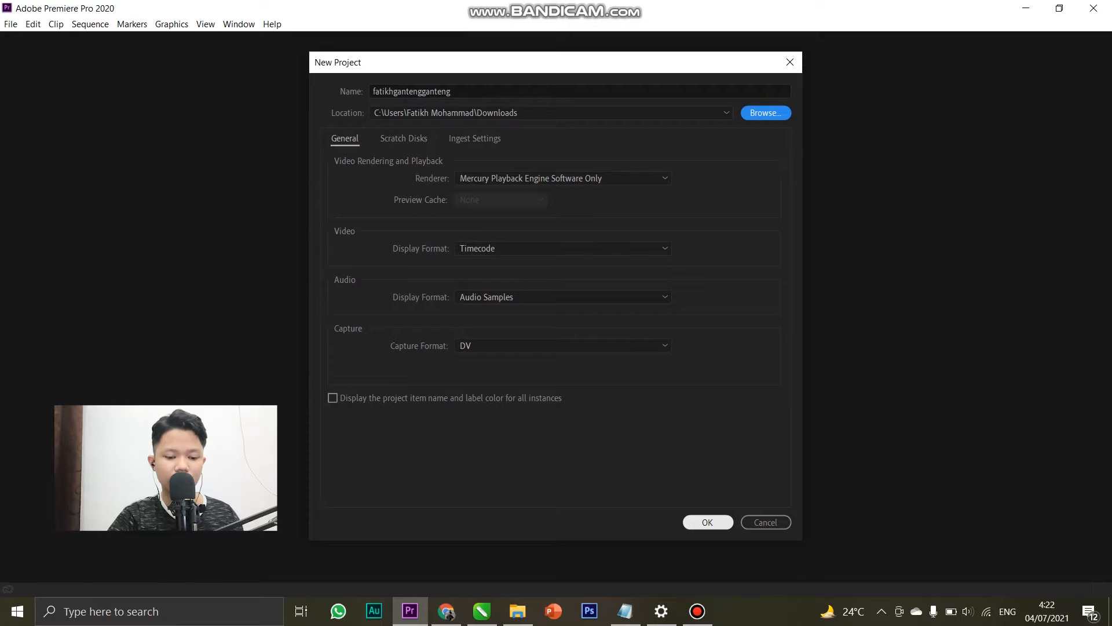
{"action": "left_click", "coordinate": [708, 522]}
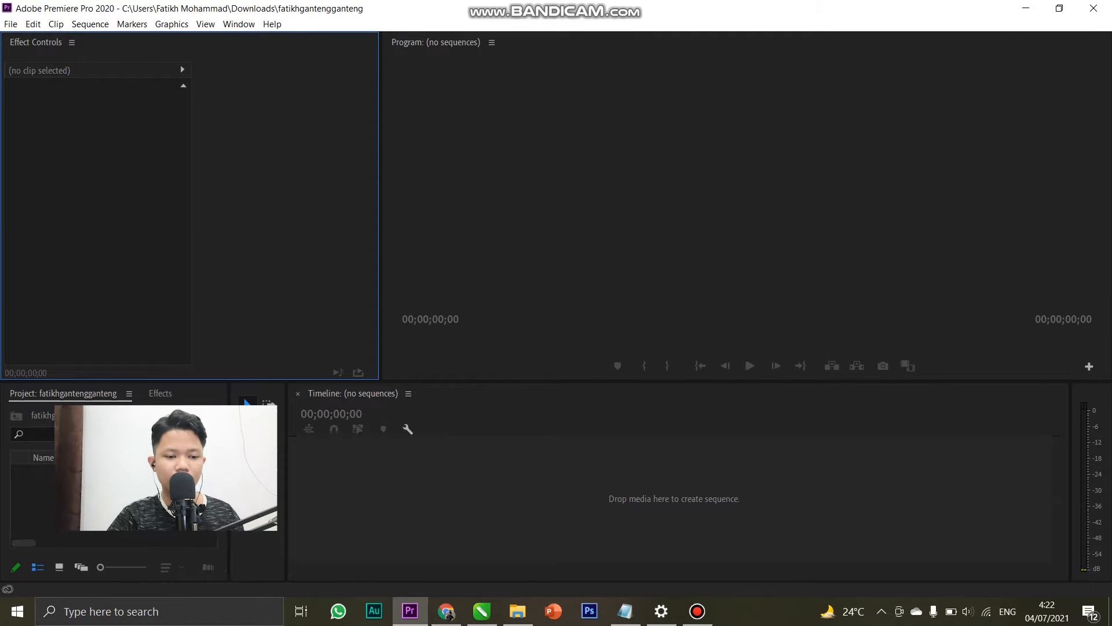
{"action": "left_click", "coordinate": [707, 522]}
Read the Pengenalan Interface section on page 5 of the guide in CorelDRAW, covering the numbered workspace areas.
{"action": "left_click", "coordinate": [482, 611]}
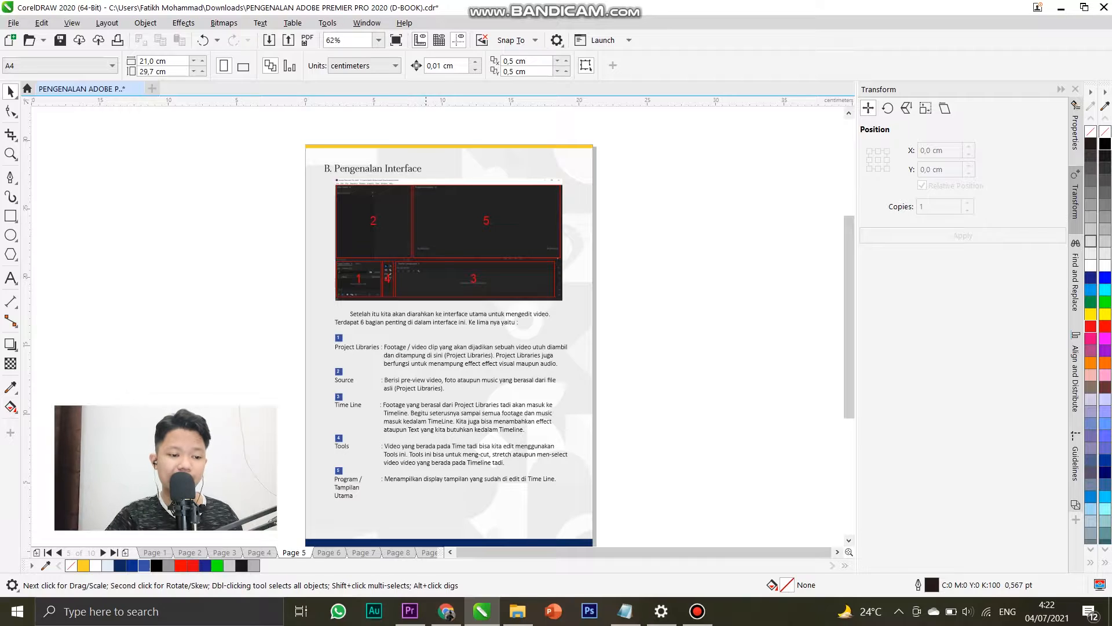
{"action": "scroll", "coordinate": [395, 231], "scroll_direction": "up", "scroll_amount": 3}
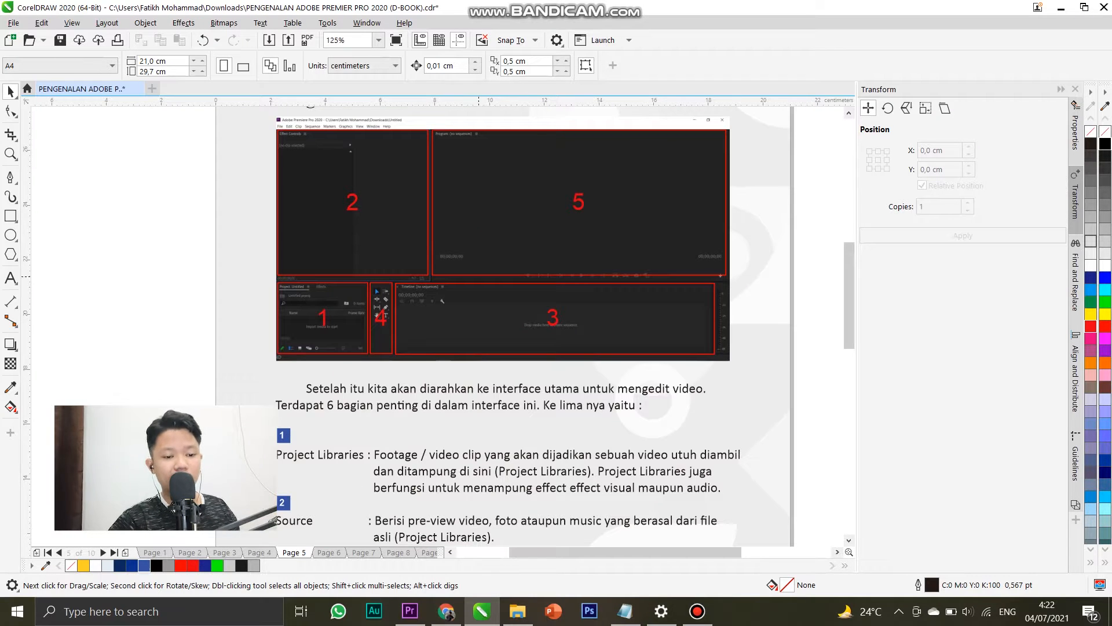
{"action": "scroll", "coordinate": [440, 324], "scroll_direction": "down", "scroll_amount": 5}
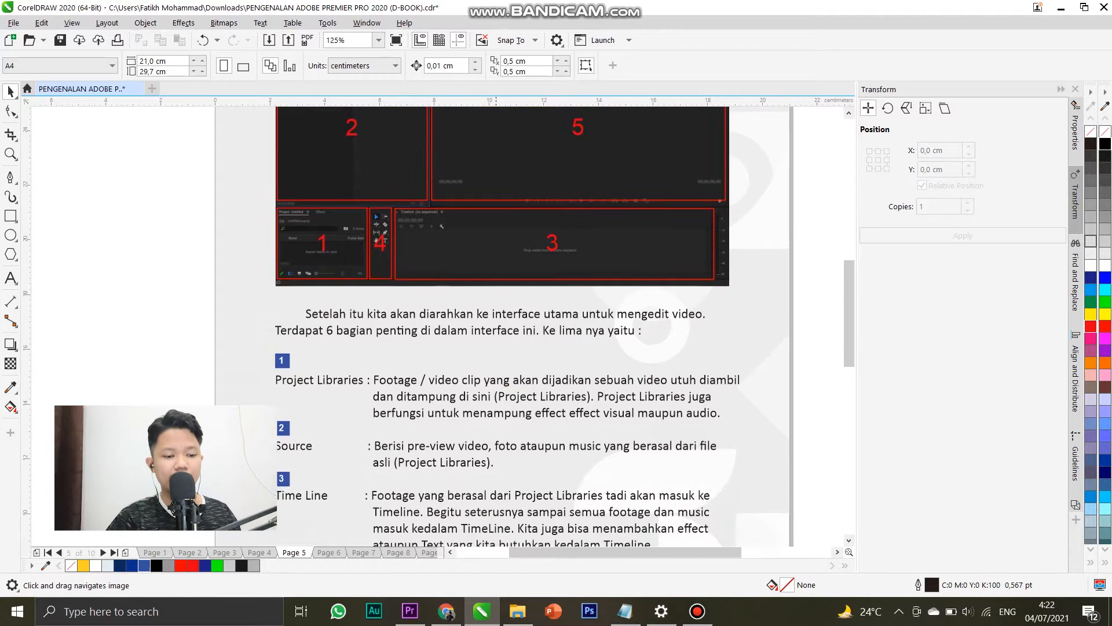
{"action": "left_click_drag", "start_coordinate": [496, 252], "coordinate": [456, 334]}
Import the backsound music, both videos and both landscape images from the PELATIHAN folder into the Premiere Pro project, leaving out the bndcam502 items.
{"action": "key", "text": "alt+Tab"}
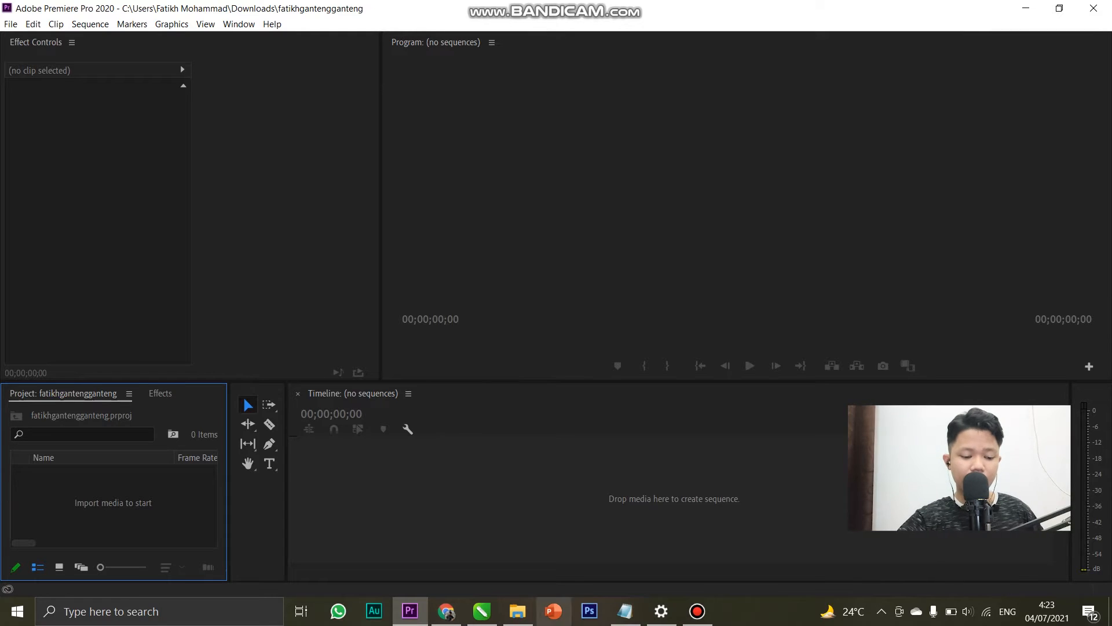
{"action": "left_click", "coordinate": [517, 611]}
{"action": "left_click", "coordinate": [439, 168]}
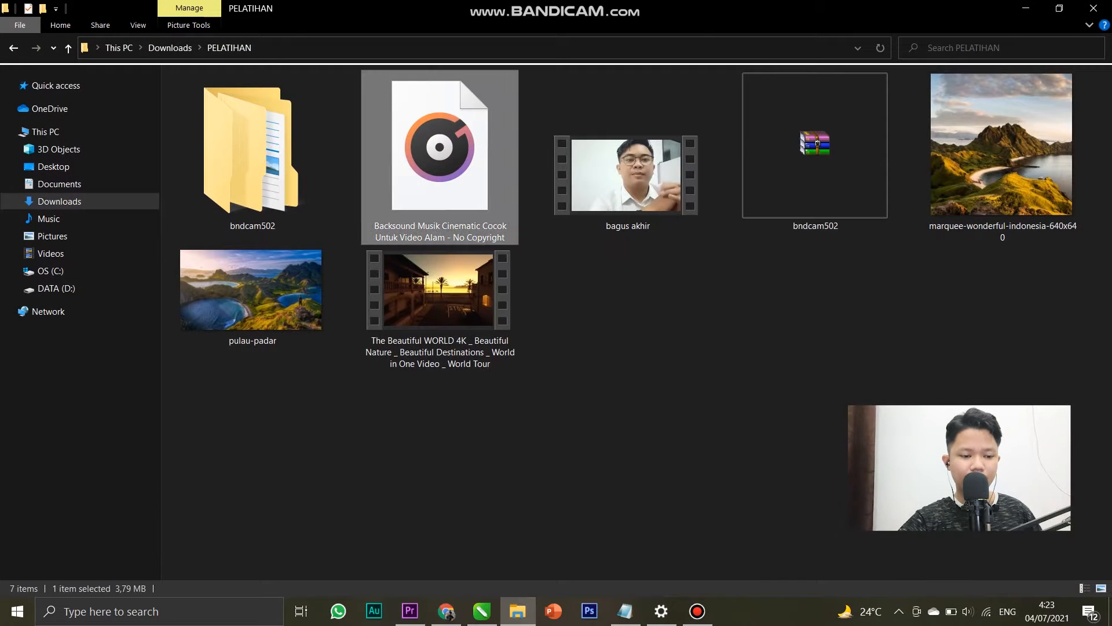
{"action": "left_click", "coordinate": [440, 298], "text": "shift"}
{"action": "left_click", "coordinate": [815, 159], "text": "ctrl"}
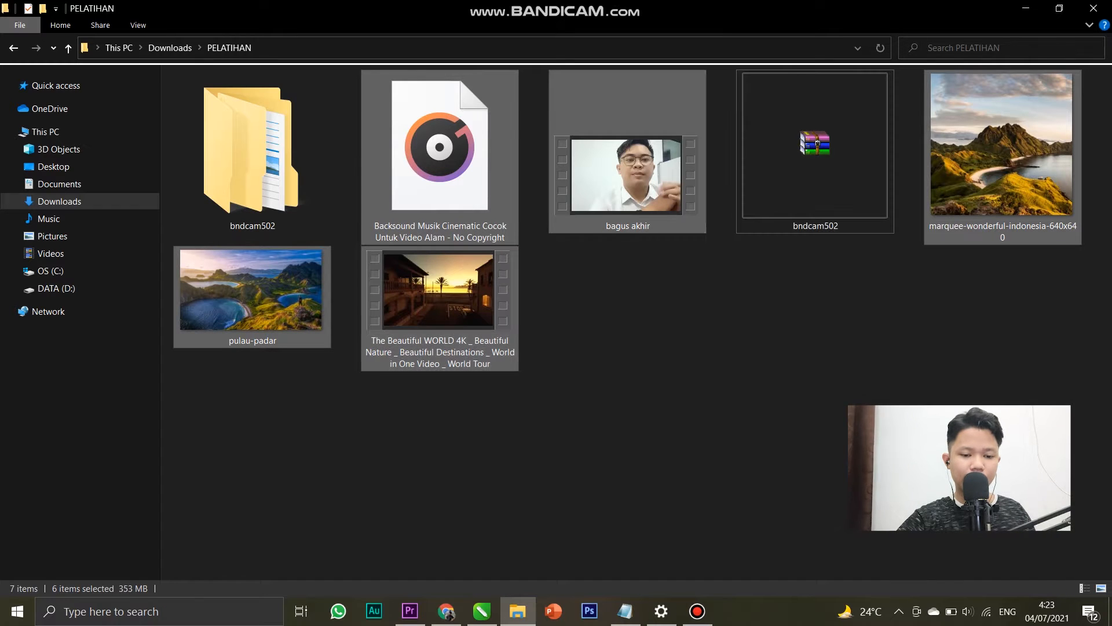
{"action": "left_click_drag", "start_coordinate": [614, 191], "coordinate": [157, 483]}
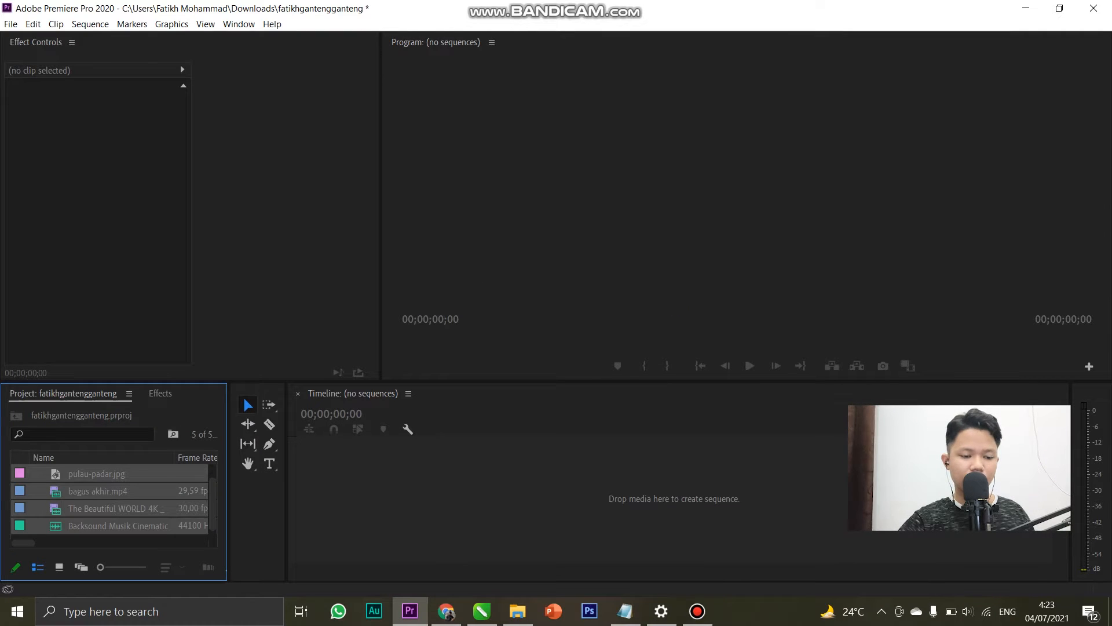
Create a sequence from pulau-padar.jpg and place that sequence in the empty timeline as a nested clip.
{"action": "left_click", "coordinate": [99, 508]}
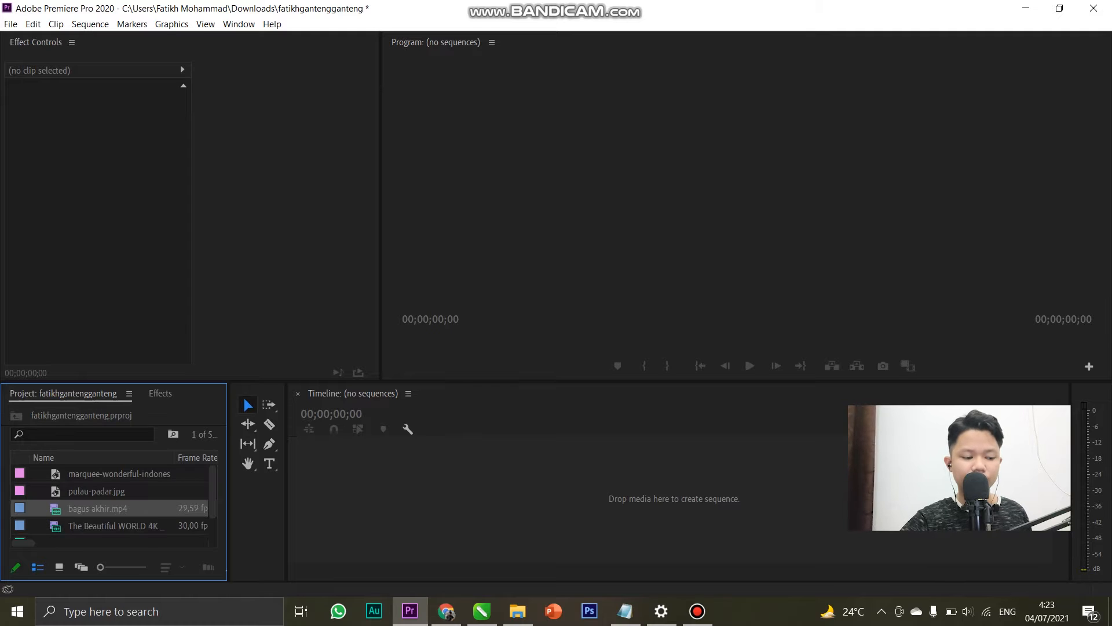
{"action": "left_click_drag", "start_coordinate": [97, 492], "coordinate": [674, 499]}
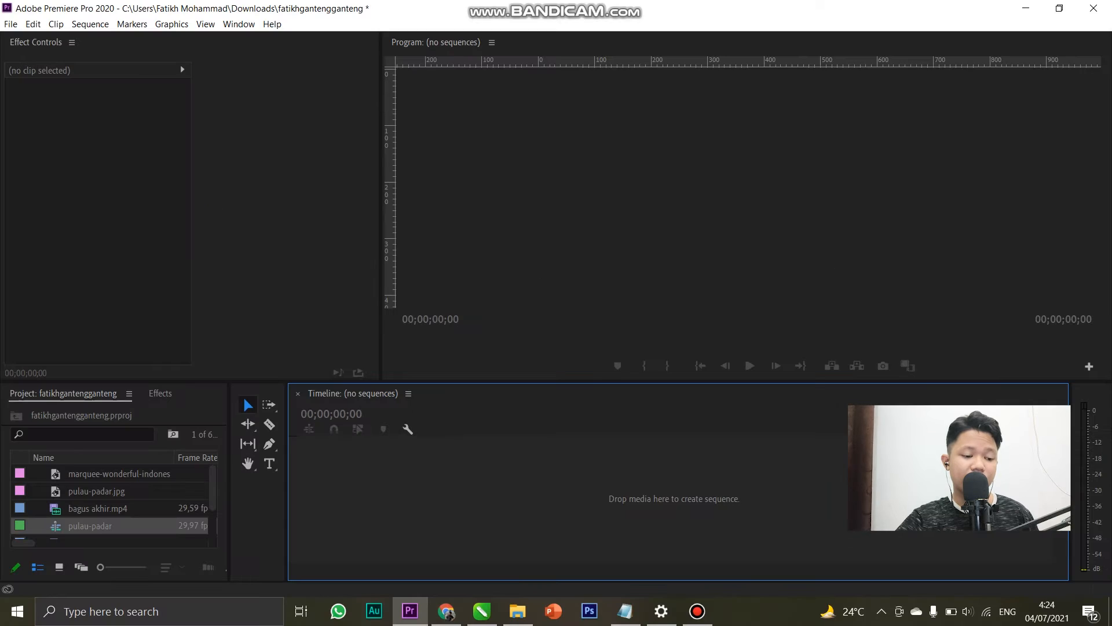
{"action": "left_click", "coordinate": [90, 526]}
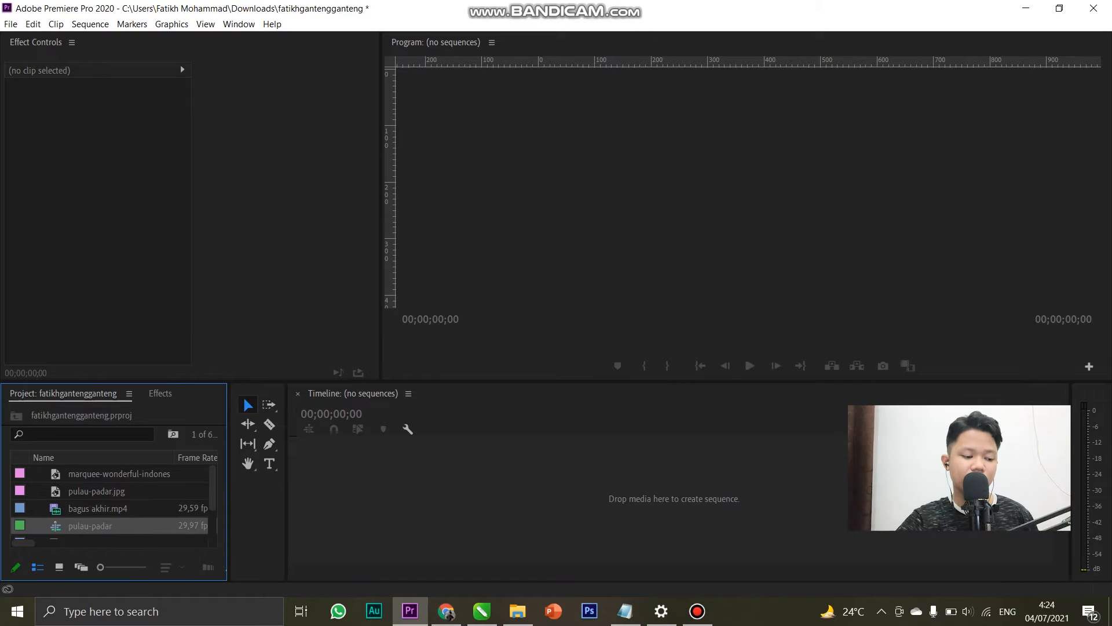
{"action": "left_click_drag", "start_coordinate": [91, 526], "coordinate": [580, 498]}
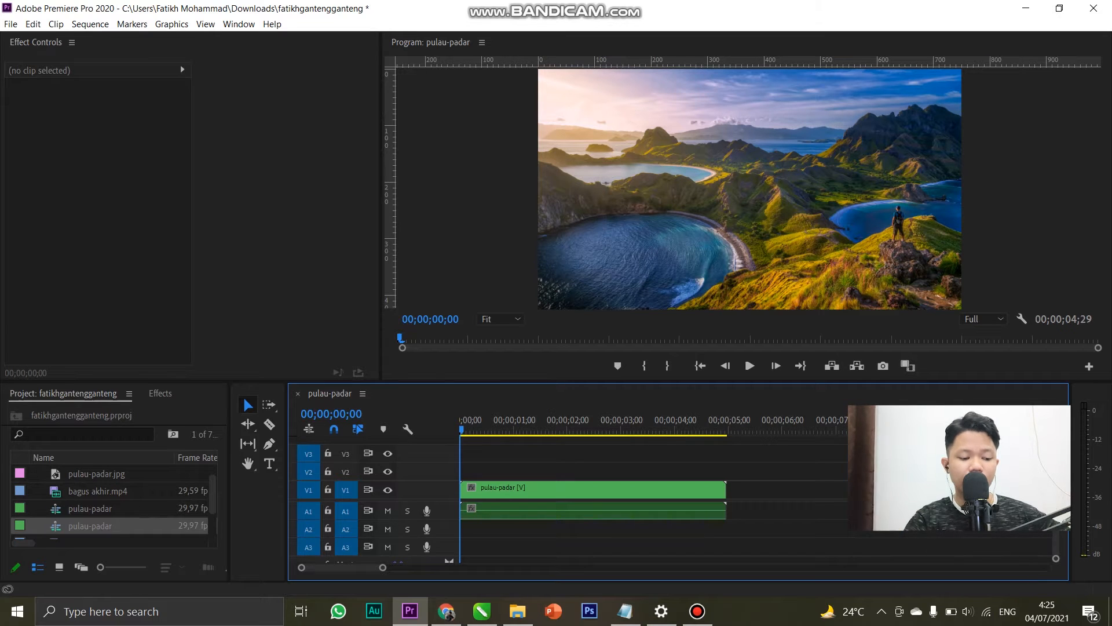
{"action": "left_click", "coordinate": [511, 490]}
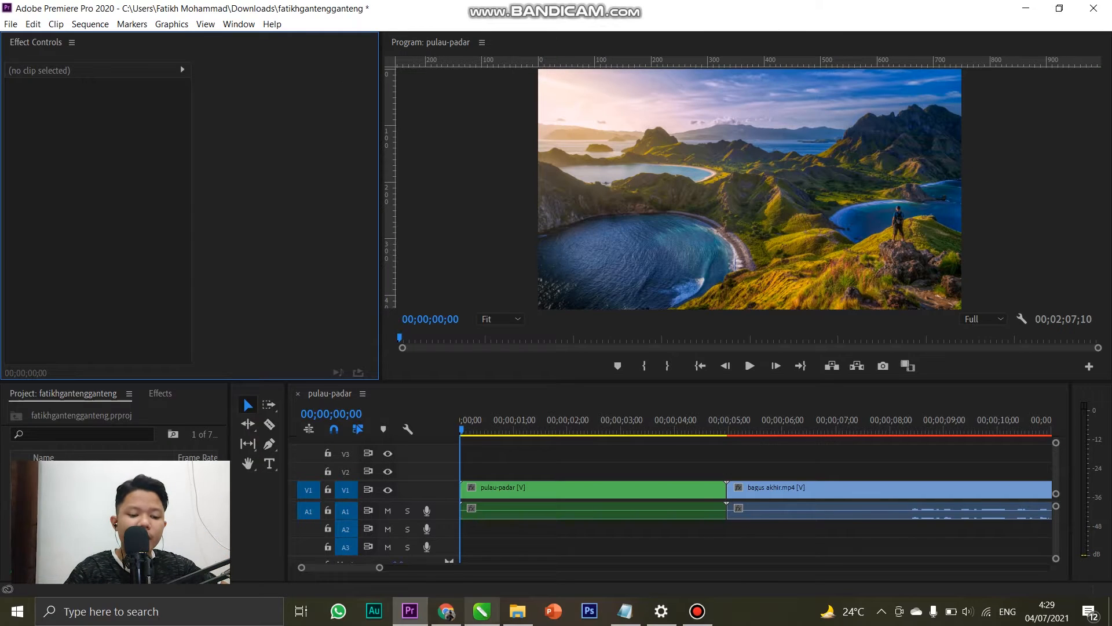
Read the Source > Effect Controls section on page 7 of the guide in CorelDRAW, covering the annotated position, scale, rotation, opacity, volume and keyframe controls.
{"action": "left_click", "coordinate": [482, 611]}
{"action": "scroll", "coordinate": [509, 207], "scroll_direction": "up", "scroll_amount": 1}
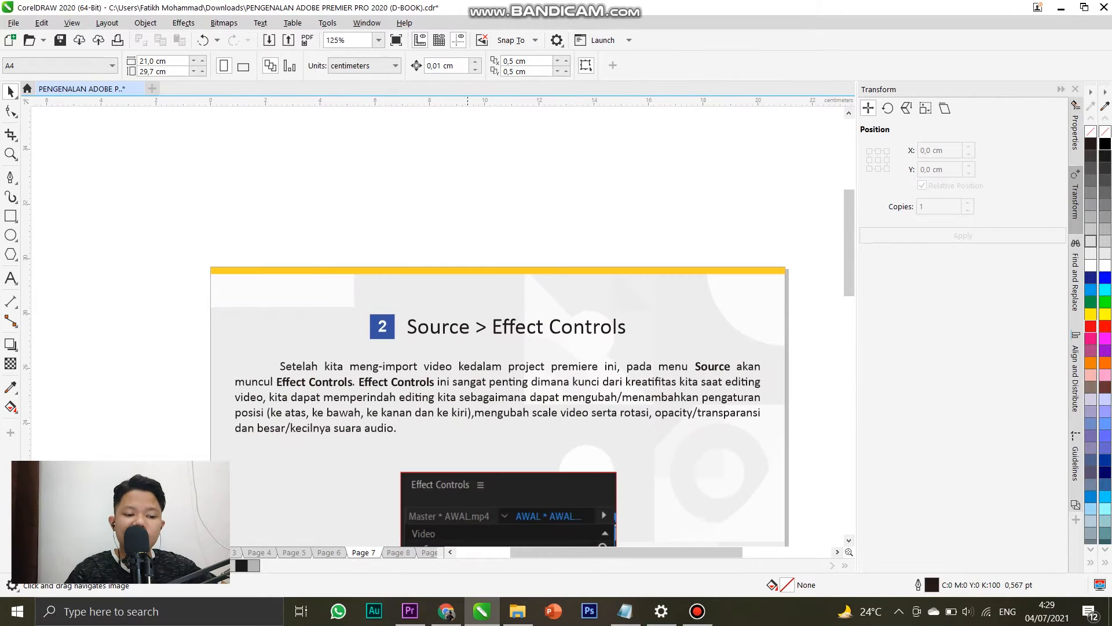
{"action": "left_click_drag", "start_coordinate": [507, 400], "coordinate": [540, 289]}
{"action": "left_click_drag", "start_coordinate": [540, 330], "coordinate": [523, 261]}
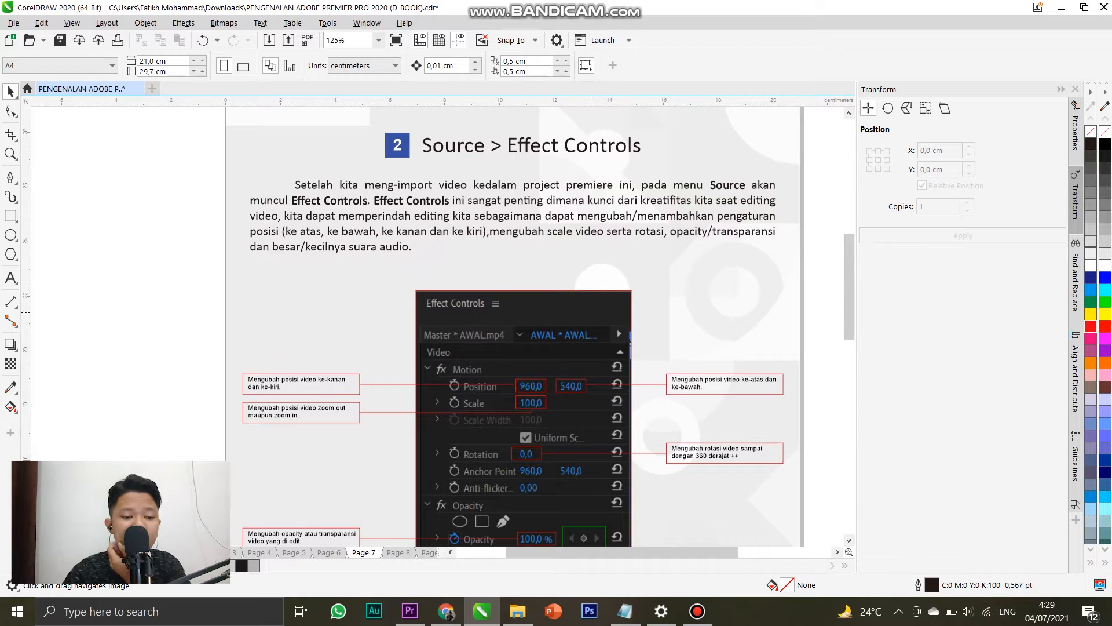
{"action": "scroll", "coordinate": [592, 313], "scroll_direction": "down", "scroll_amount": 1}
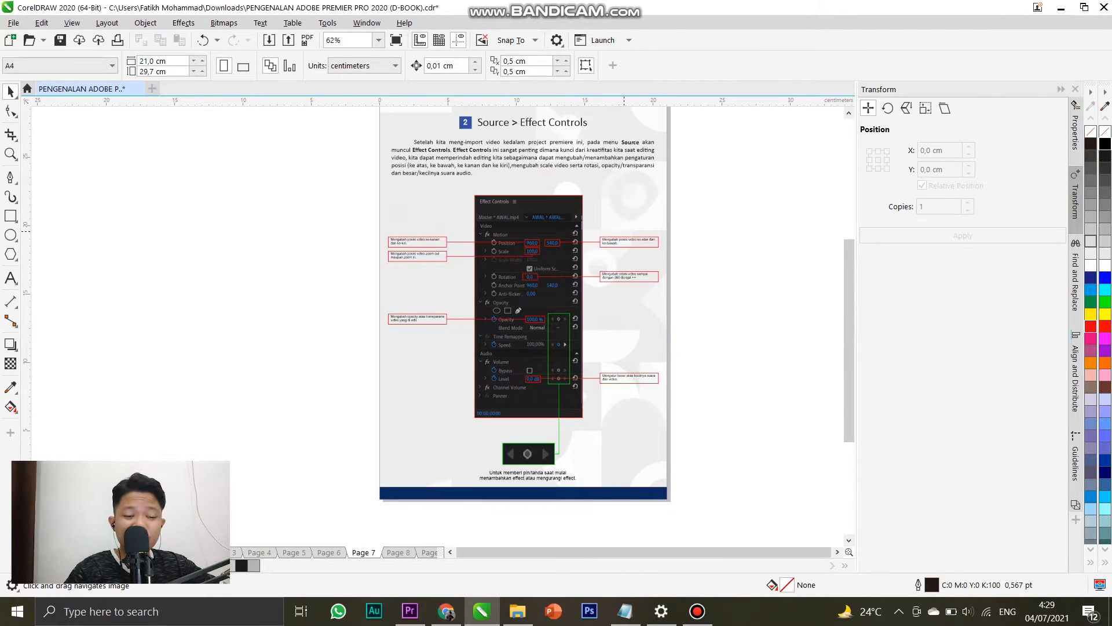
{"action": "left_click_drag", "start_coordinate": [671, 257], "coordinate": [665, 217]}
{"action": "scroll", "coordinate": [533, 236], "scroll_direction": "up", "scroll_amount": 1}
{"action": "left_click_drag", "start_coordinate": [621, 336], "coordinate": [463, 368]}
{"action": "scroll", "coordinate": [534, 493], "scroll_direction": "down", "scroll_amount": 1}
{"action": "scroll", "coordinate": [461, 370], "scroll_direction": "up", "scroll_amount": 1}
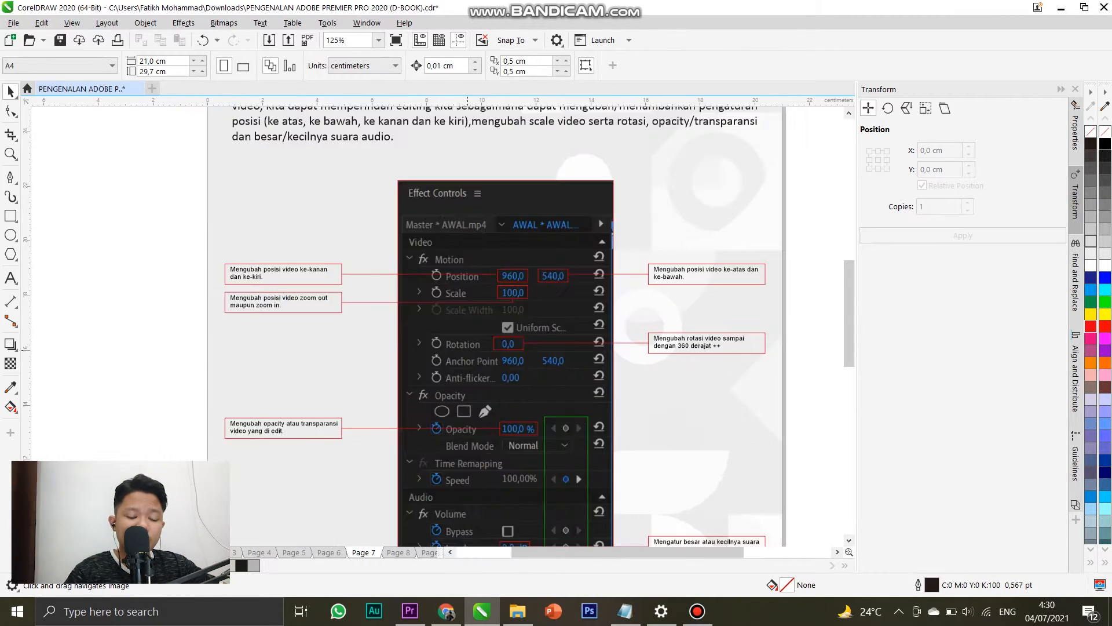
{"action": "left_click_drag", "start_coordinate": [568, 531], "coordinate": [564, 221]}
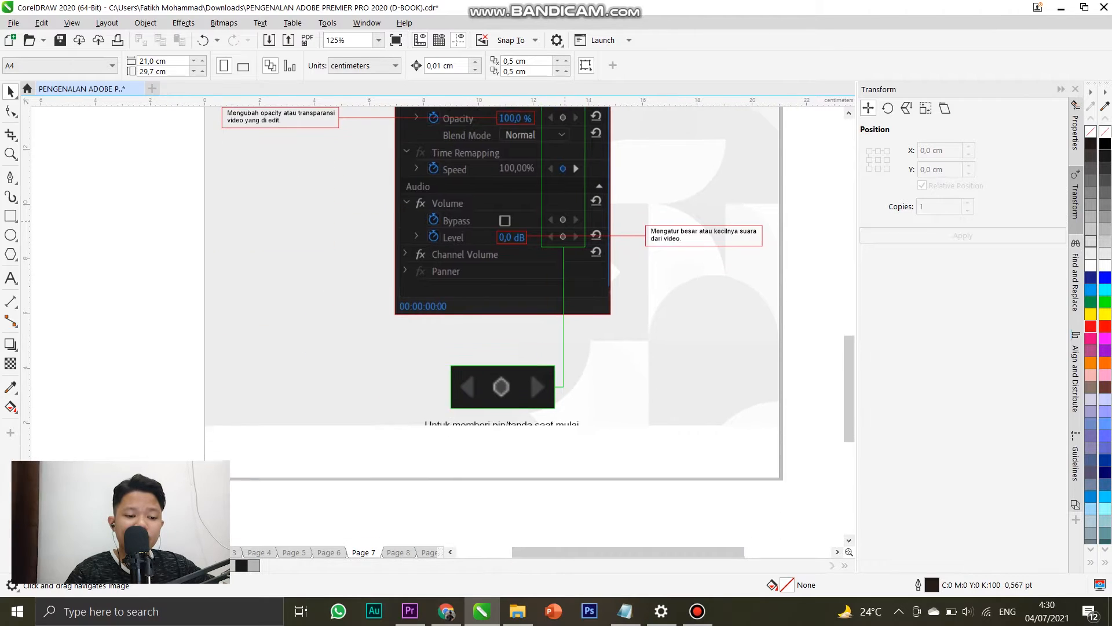
{"action": "left_click_drag", "start_coordinate": [565, 120], "coordinate": [535, 347]}
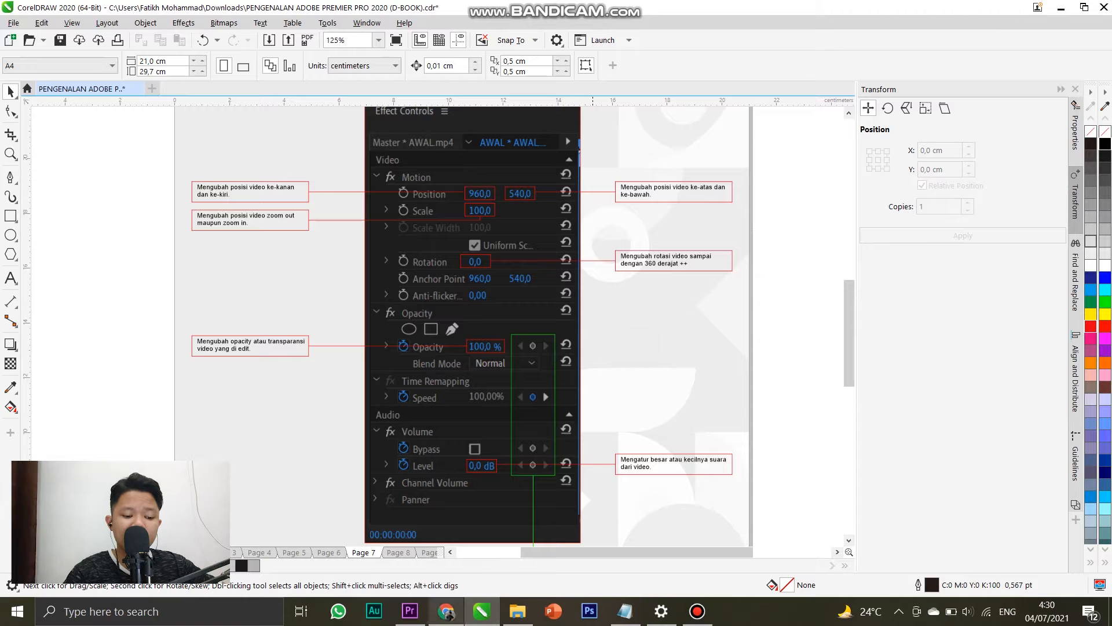
Return to Premiere Pro and inspect the Effect Controls of the pulau-padar clip and the bagus akhir.mp4 clip in the timeline.
{"action": "key", "text": "alt+Tab"}
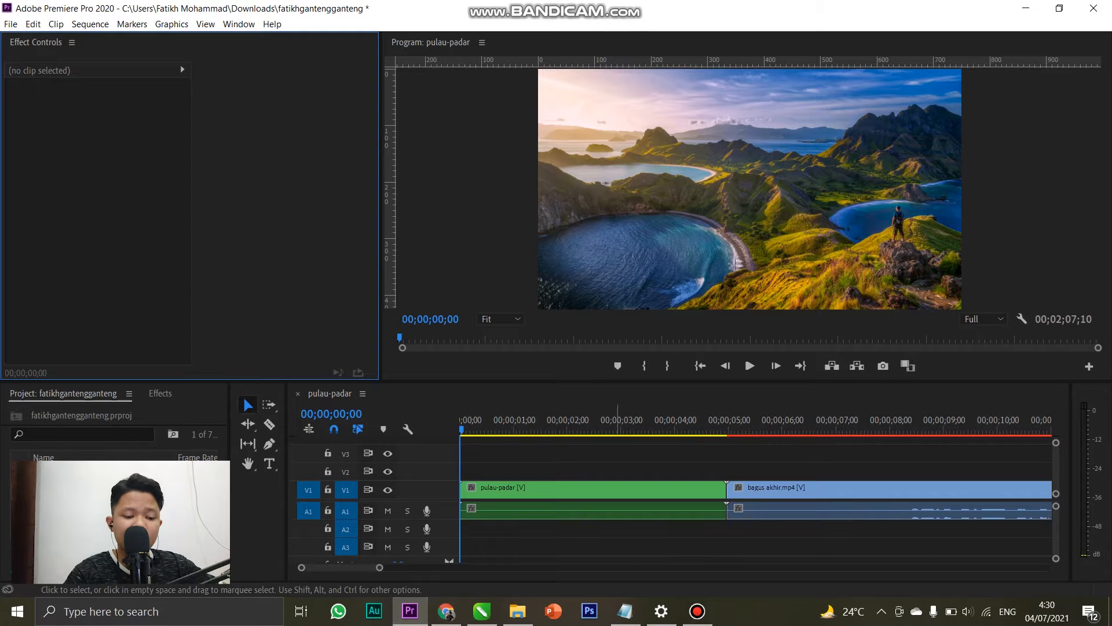
{"action": "left_click", "coordinate": [618, 539]}
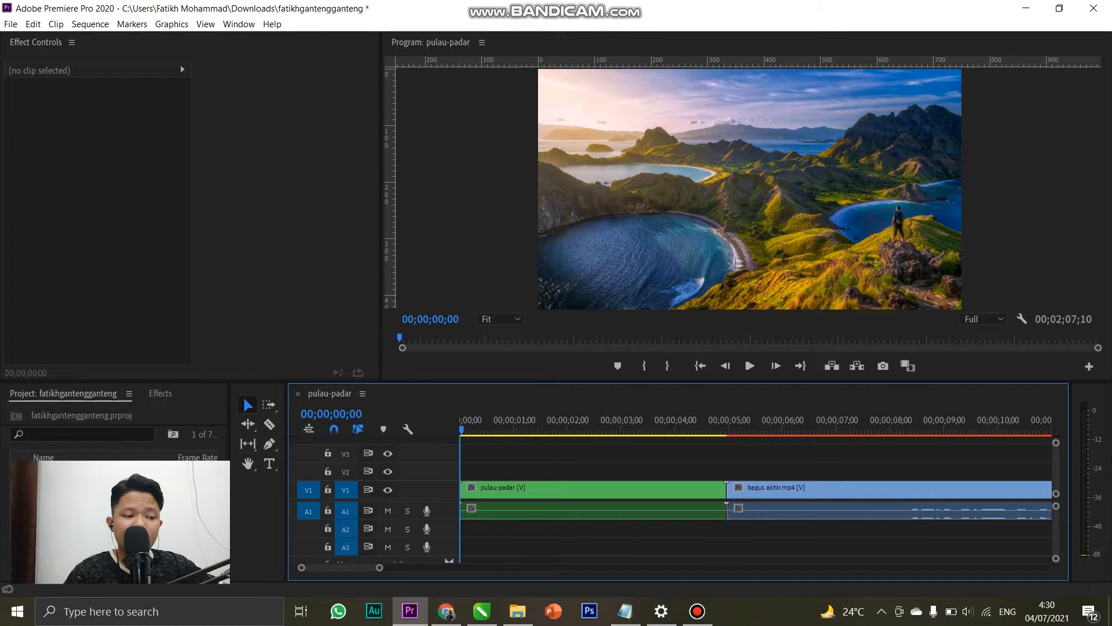
{"action": "key", "text": "alt+Tab"}
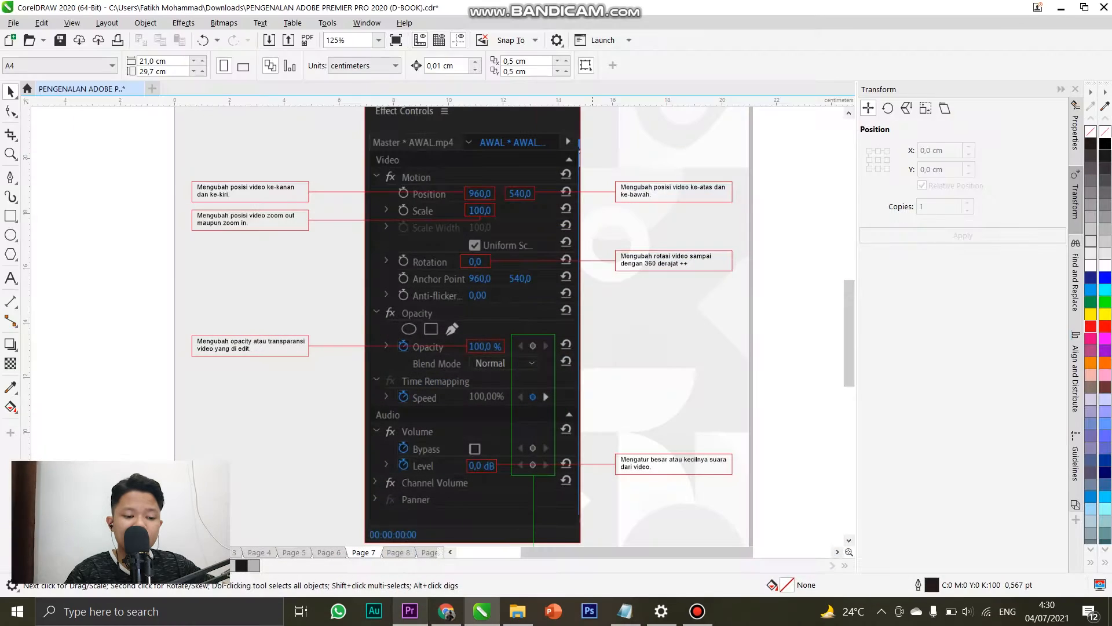
{"action": "key", "text": "alt+Tab"}
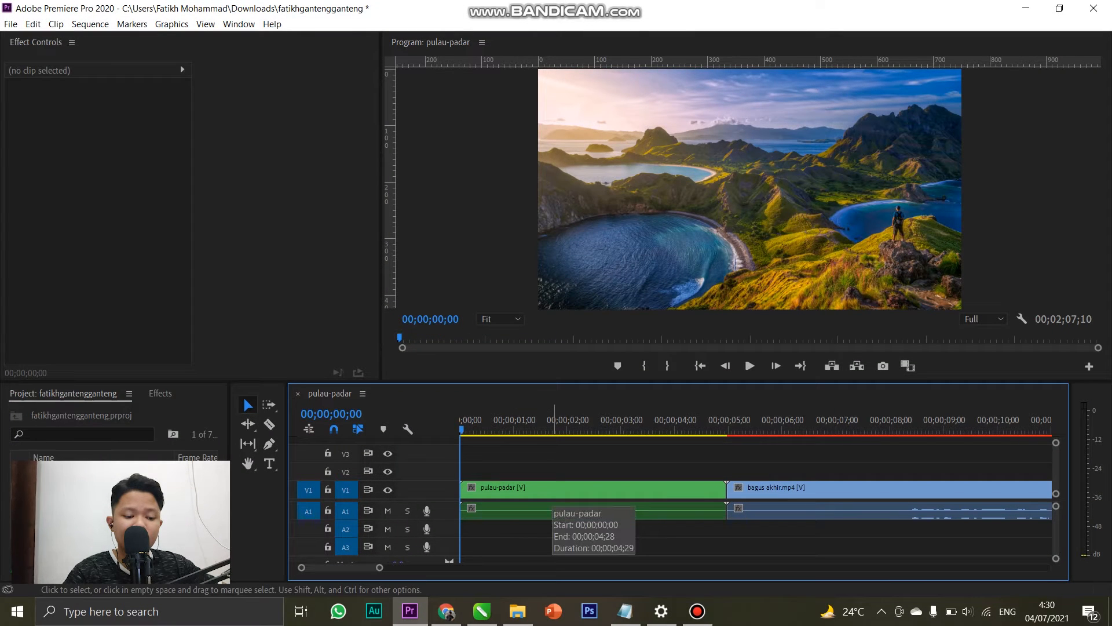
{"action": "left_click", "coordinate": [551, 509]}
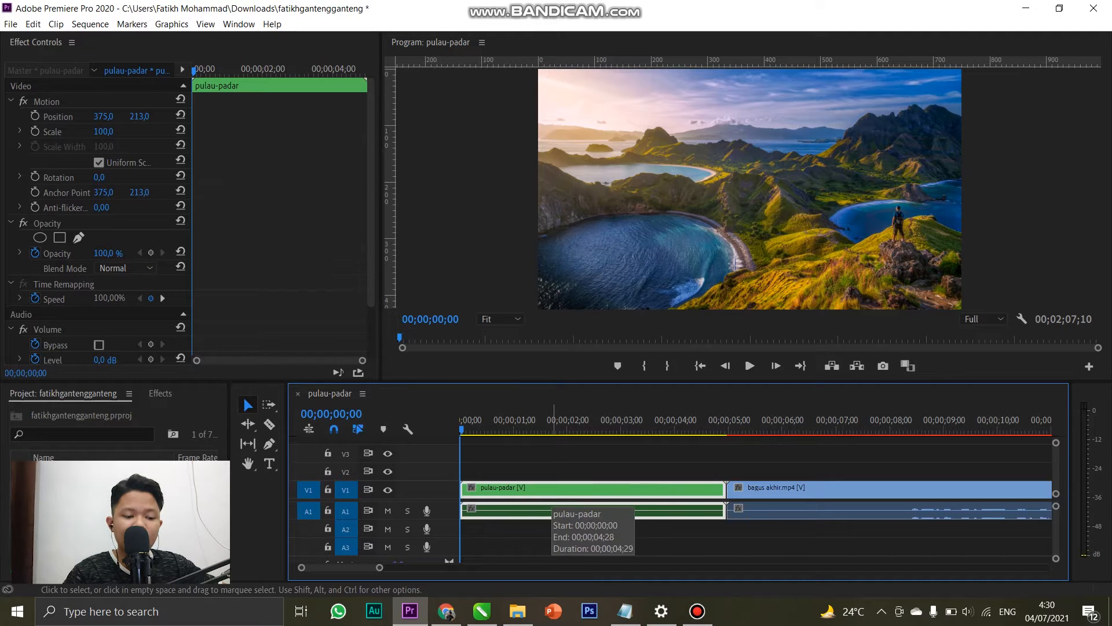
{"action": "left_click", "coordinate": [789, 426]}
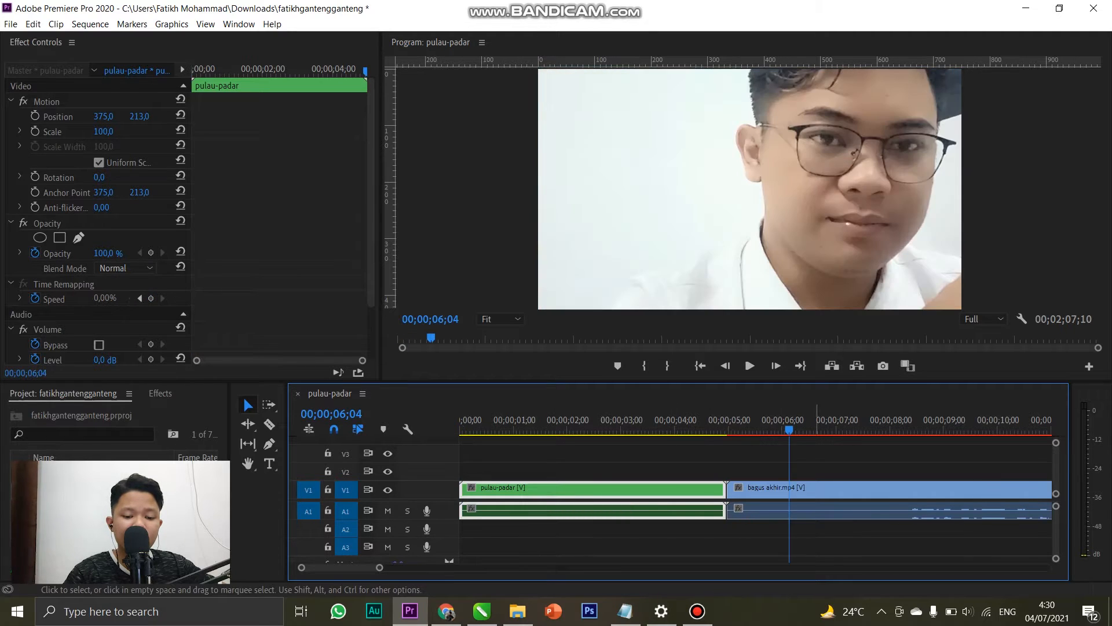
{"action": "left_click", "coordinate": [816, 490]}
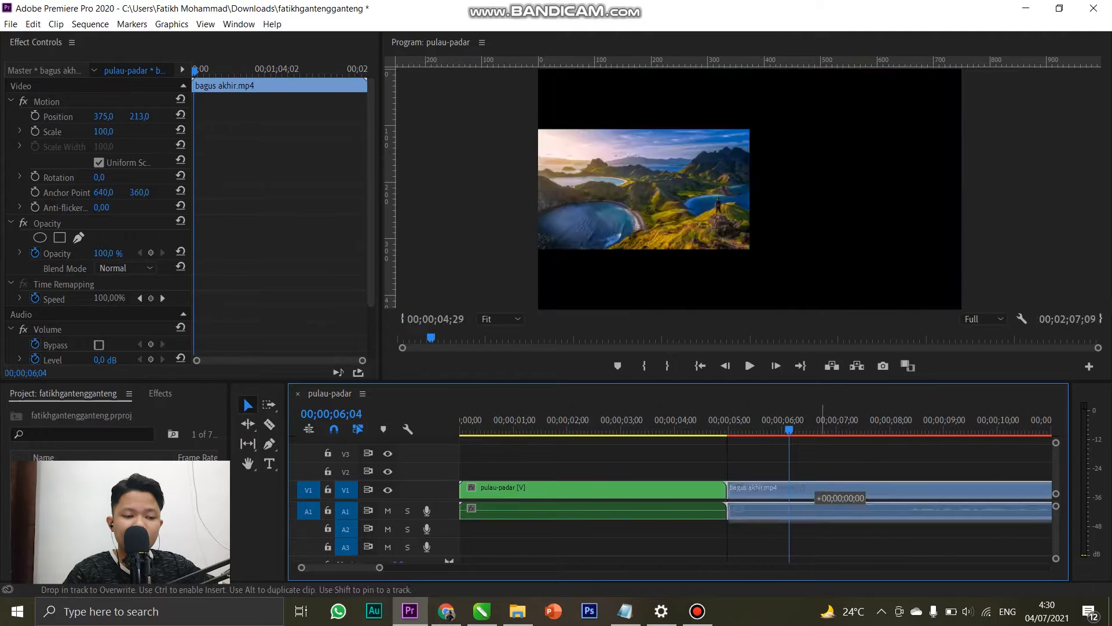
{"action": "left_click", "coordinate": [746, 464]}
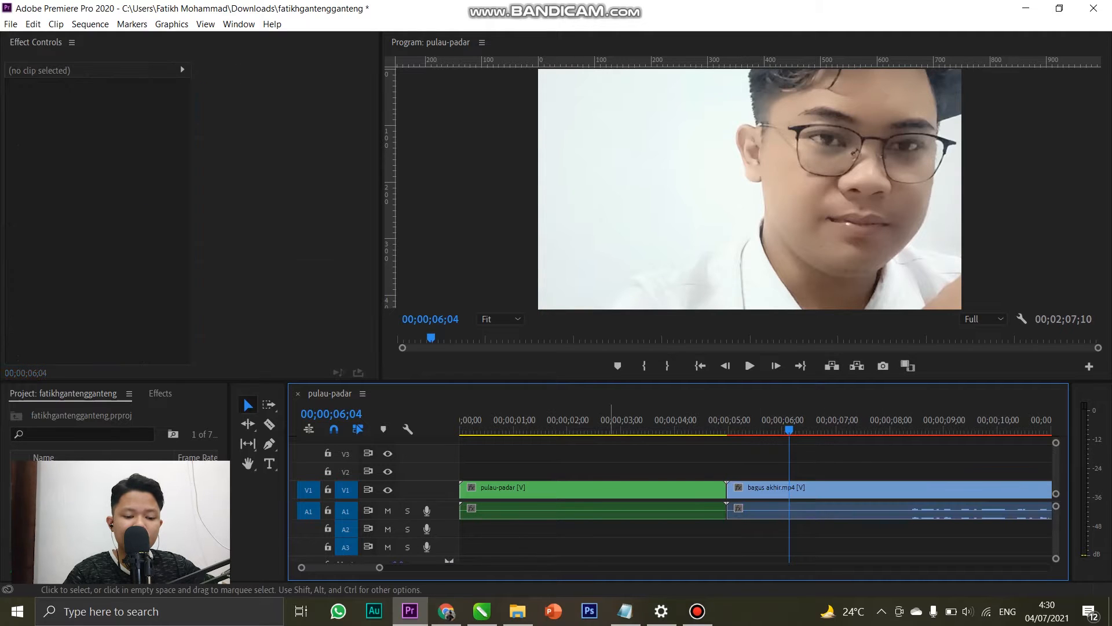
Move the playhead to 00;00;01;10, select the pulau-padar clip and look through its motion, opacity and audio properties in Effect Controls.
{"action": "left_click", "coordinate": [531, 426]}
{"action": "left_click", "coordinate": [527, 490]}
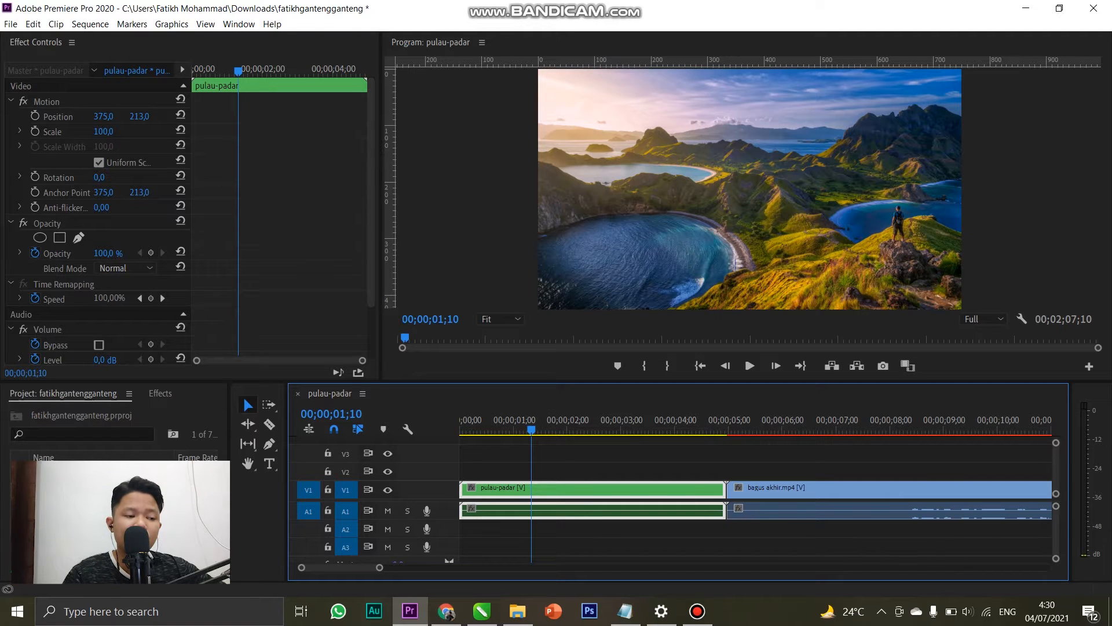
{"action": "key", "text": "shift+5"}
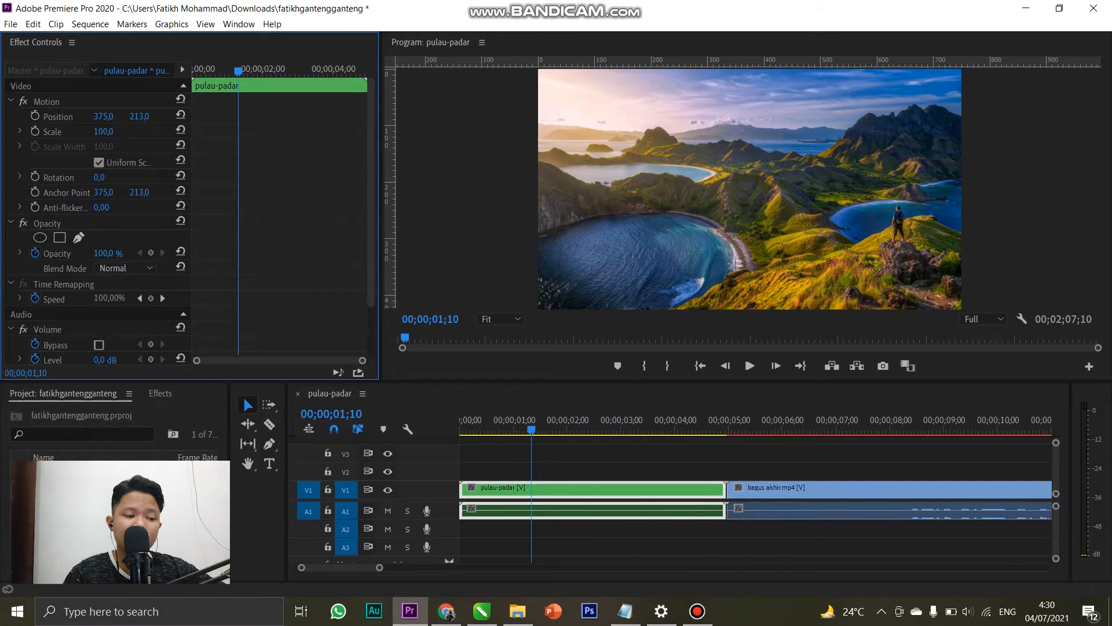
{"action": "scroll", "coordinate": [98, 220], "scroll_direction": "down", "scroll_amount": 3}
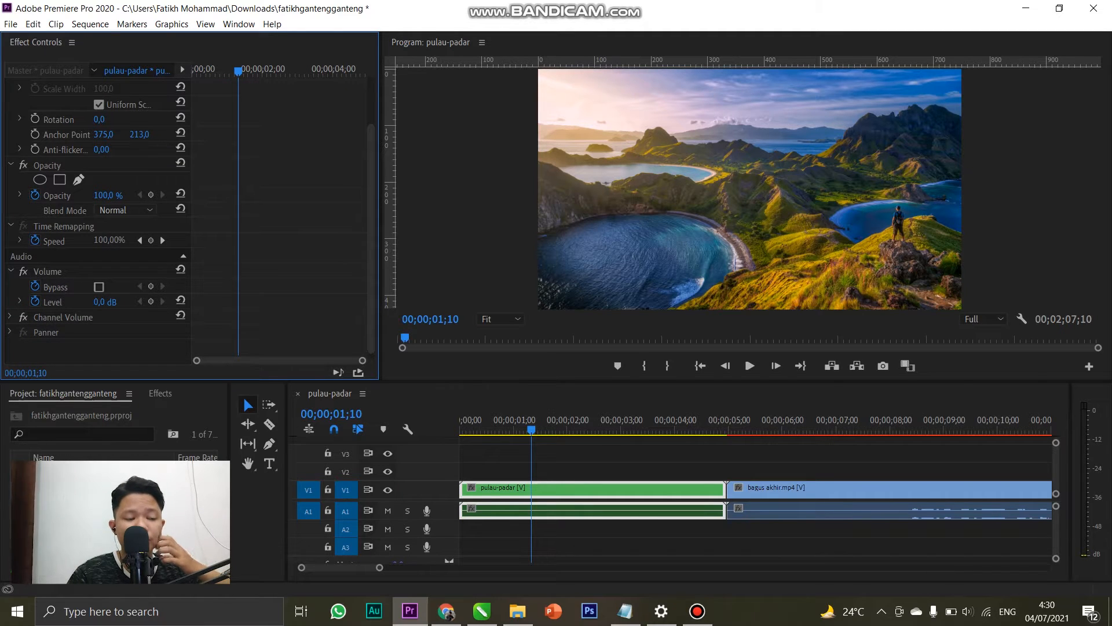
{"action": "scroll", "coordinate": [99, 220], "scroll_direction": "up", "scroll_amount": 3}
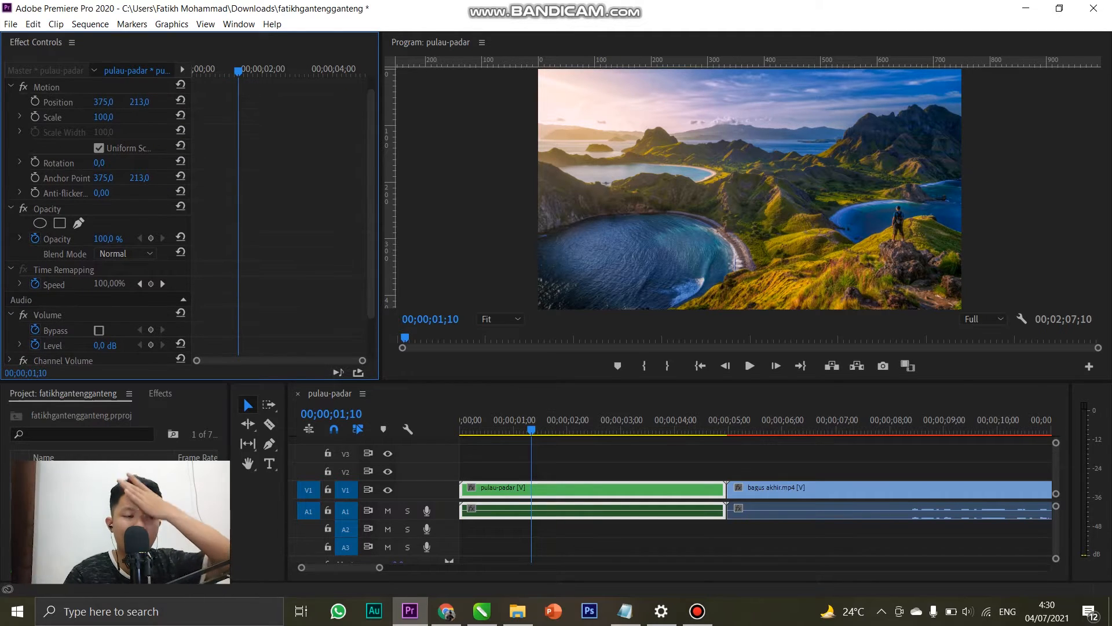
{"action": "scroll", "coordinate": [98, 220], "scroll_direction": "up", "scroll_amount": 1}
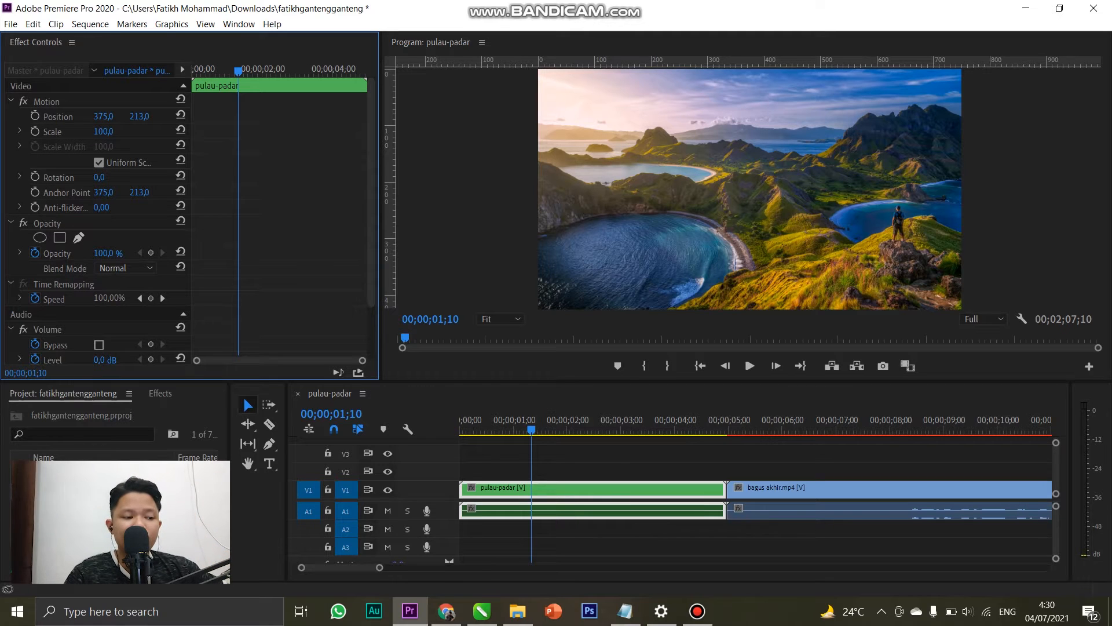
Shift the pulau-padar clip by setting its Position to 376,0 horizontally and 220,0 vertically.
{"action": "left_click", "coordinate": [58, 116]}
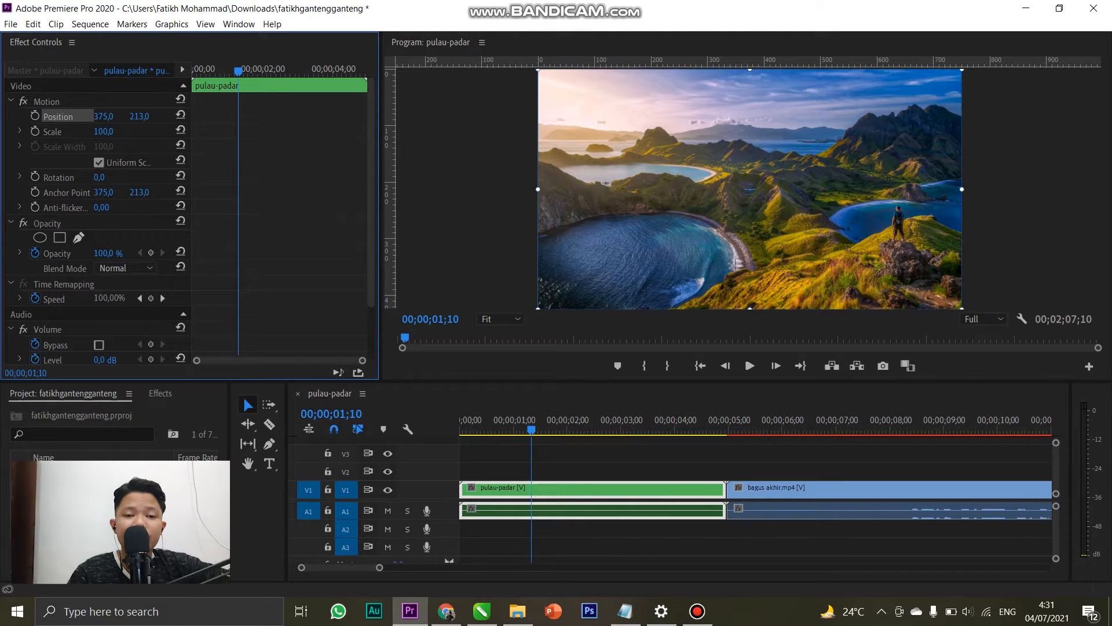
{"action": "mouse_move", "coordinate": [104, 117]}
{"action": "left_mouse_down"}
{"action": "mouse_move", "coordinate": [244, 117]}
{"action": "mouse_move", "coordinate": [73, 116]}
{"action": "mouse_move", "coordinate": [105, 117]}
{"action": "left_mouse_up"}
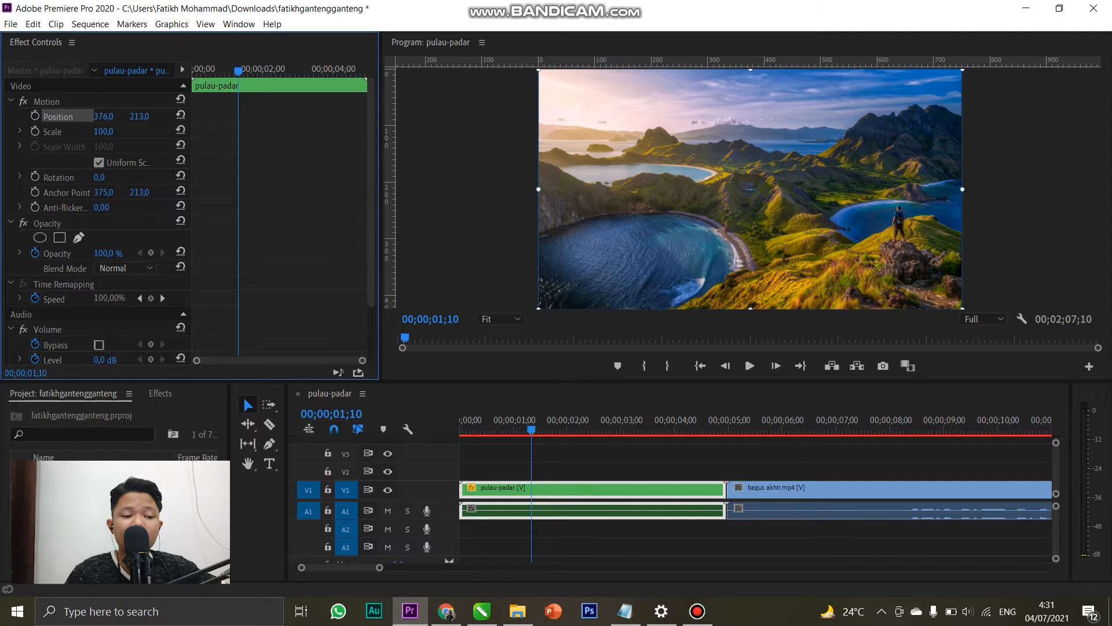
{"action": "mouse_move", "coordinate": [140, 116]}
{"action": "left_mouse_down"}
{"action": "mouse_move", "coordinate": [215, 116]}
{"action": "mouse_move", "coordinate": [124, 117]}
{"action": "mouse_move", "coordinate": [143, 116]}
{"action": "left_mouse_up"}
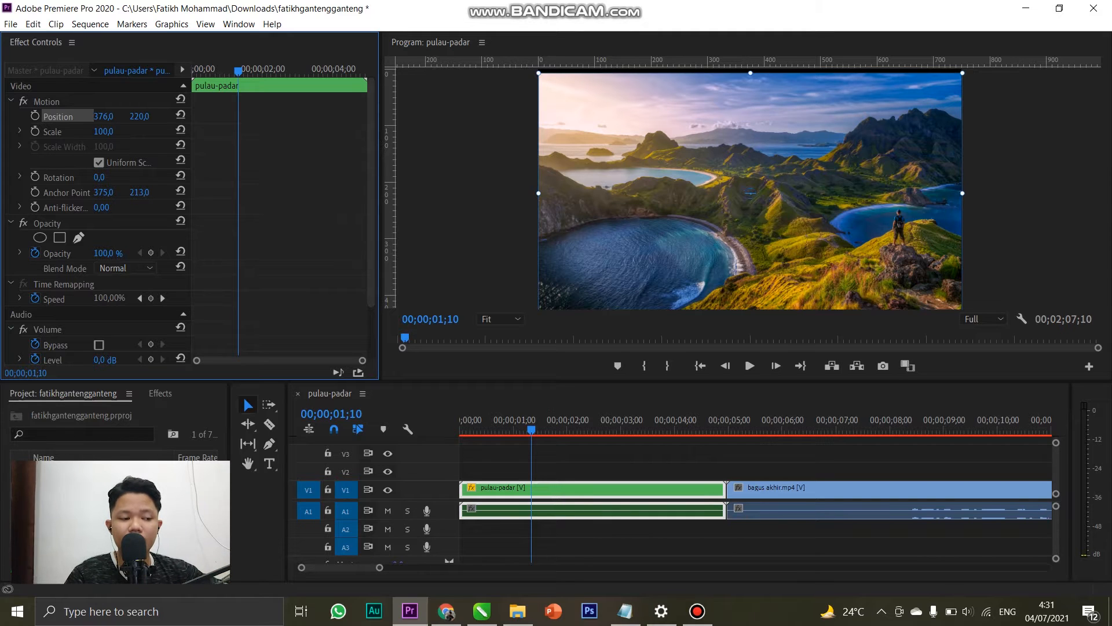
Try enlarging the pulau-padar clip's Scale to 255,0 and undo the scale change.
{"action": "left_click_drag", "start_coordinate": [103, 132], "coordinate": [194, 131]}
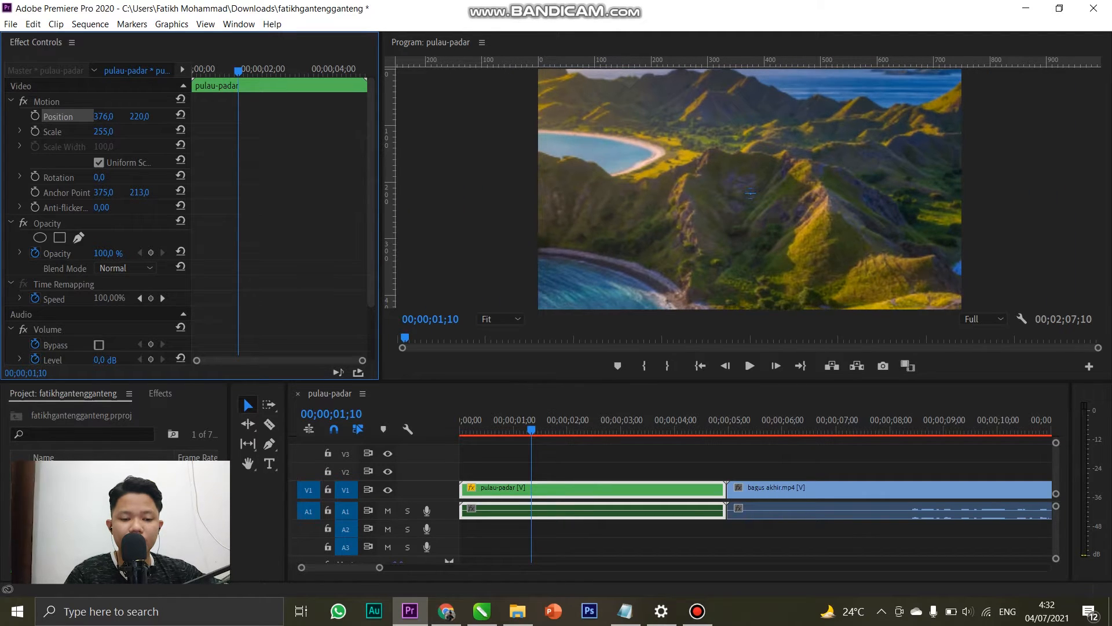
{"action": "mouse_move", "coordinate": [116, 131]}
{"action": "left_mouse_down"}
{"action": "mouse_move", "coordinate": [94, 131]}
{"action": "mouse_move", "coordinate": [115, 131]}
{"action": "left_mouse_up"}
{"action": "key", "text": "ctrl+z"}
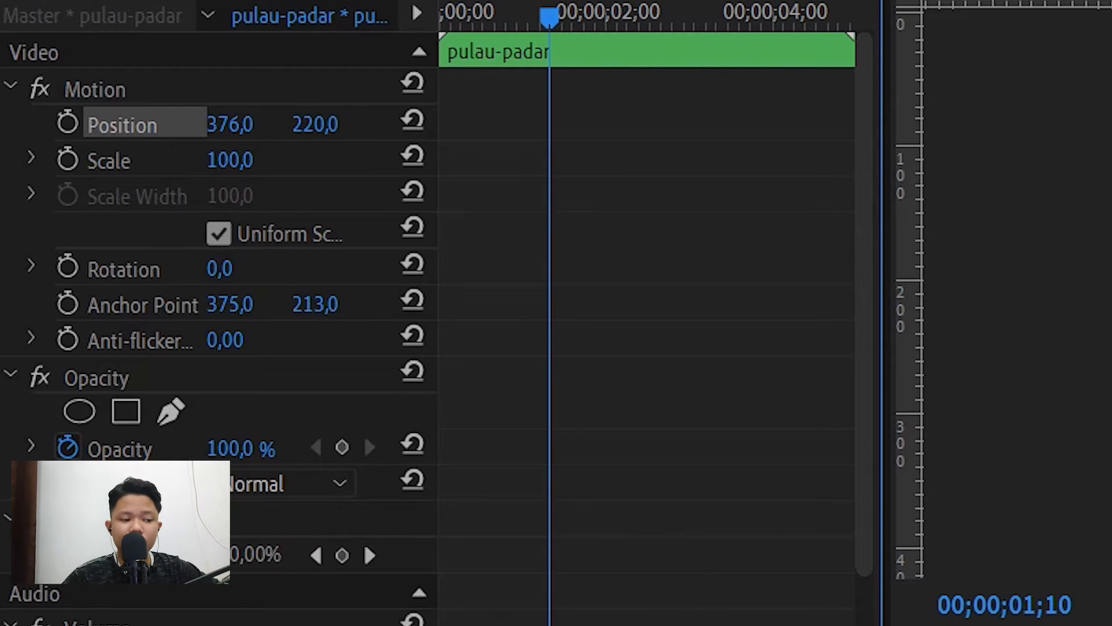
Try rotating the pulau-padar clip with its Rotation value and undo the rotation.
{"action": "left_click", "coordinate": [219, 269]}
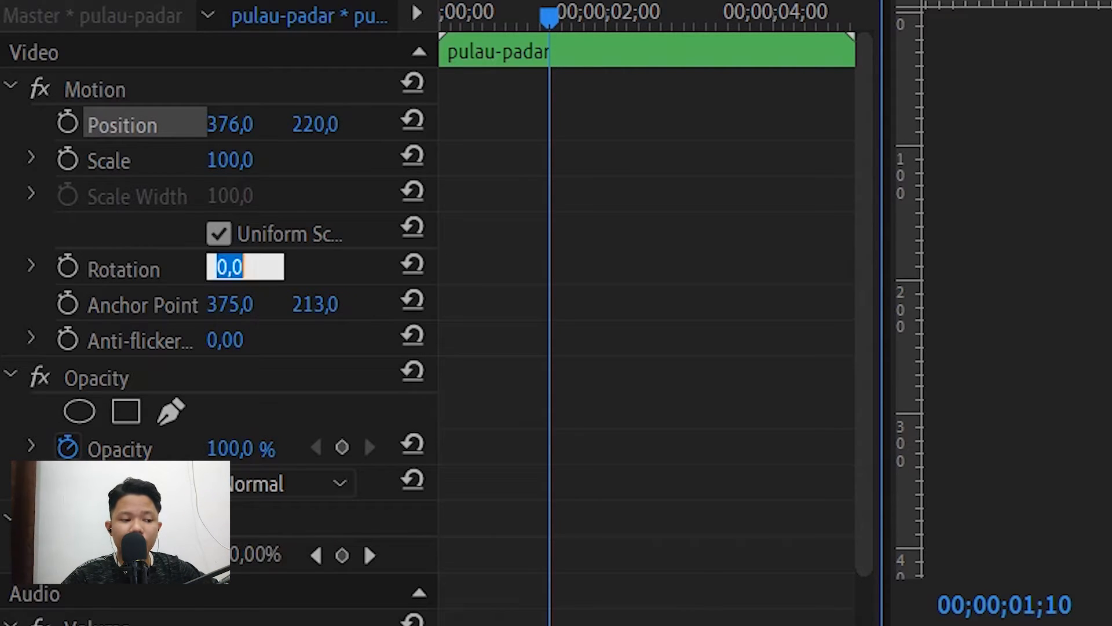
{"action": "left_click", "coordinate": [324, 270]}
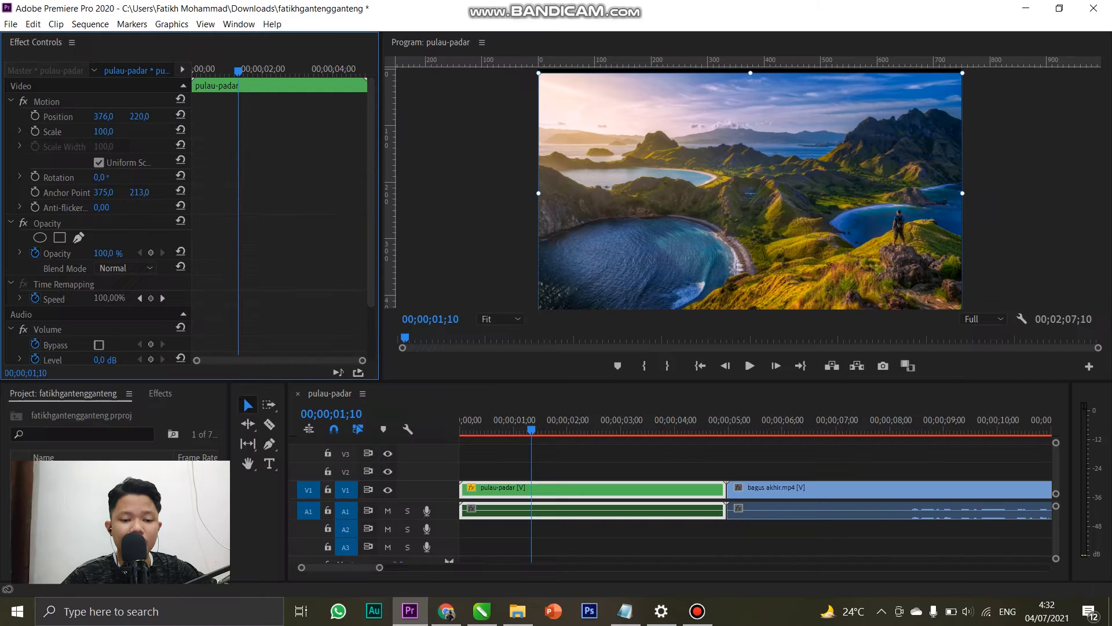
{"action": "left_click_drag", "start_coordinate": [220, 269], "coordinate": [309, 269]}
{"action": "left_click_drag", "start_coordinate": [141, 178], "coordinate": [106, 177]}
{"action": "key", "text": "ctrl+z"}
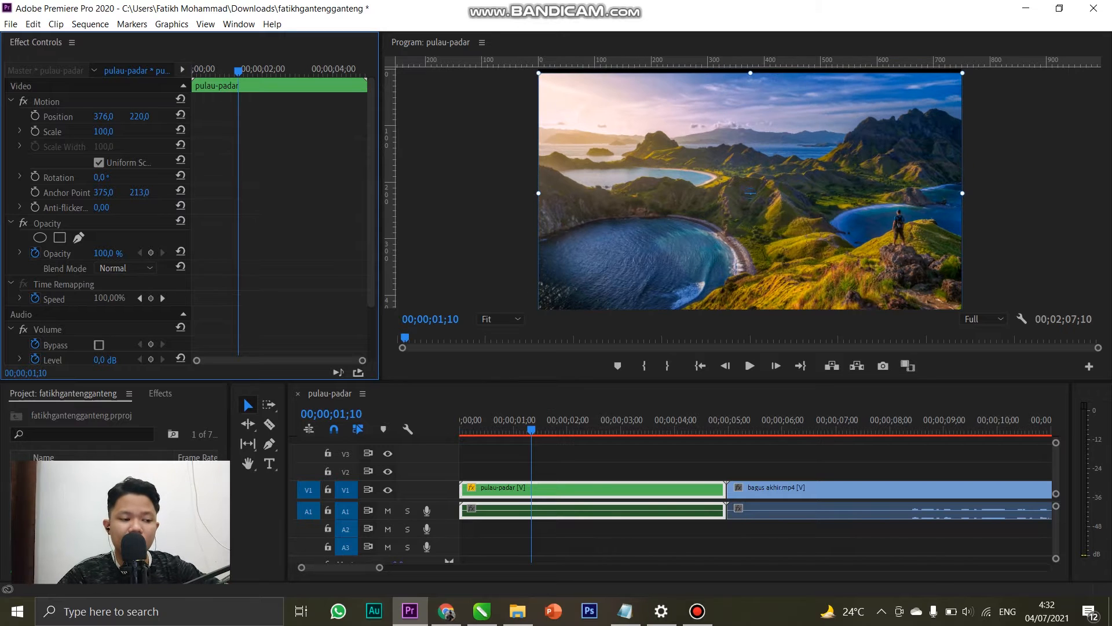
Move the pulau-padar picture slightly upward in the preview to Position 376,0 horizontally and 211,0 vertically.
{"action": "scroll", "coordinate": [106, 178], "scroll_direction": "down", "scroll_amount": 2}
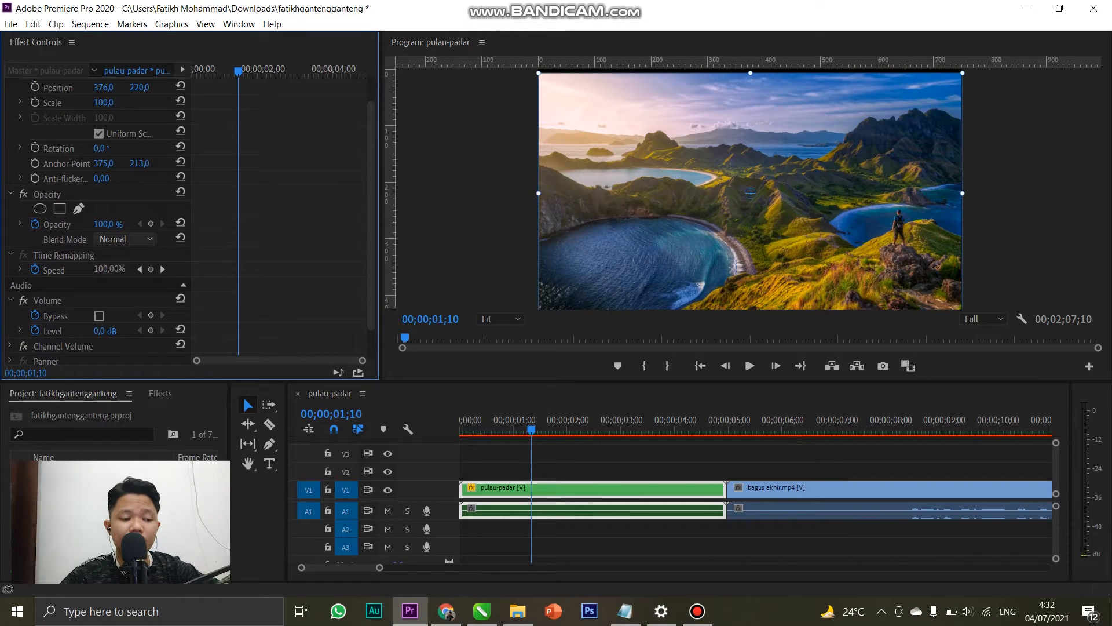
{"action": "left_click_drag", "start_coordinate": [751, 193], "coordinate": [751, 188]}
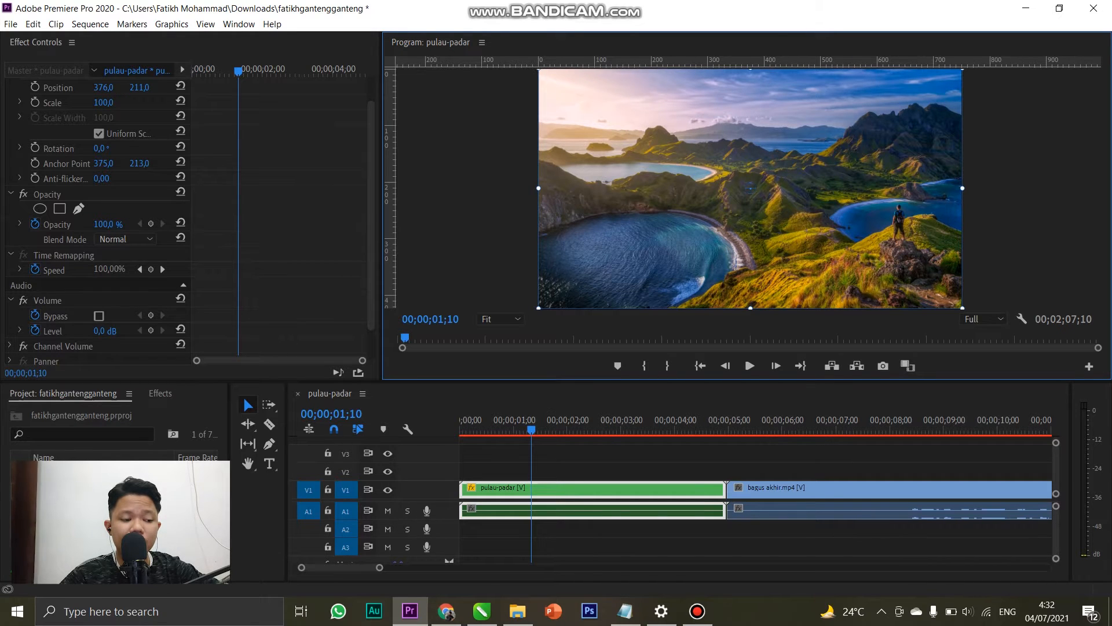
{"action": "left_click", "coordinate": [254, 232]}
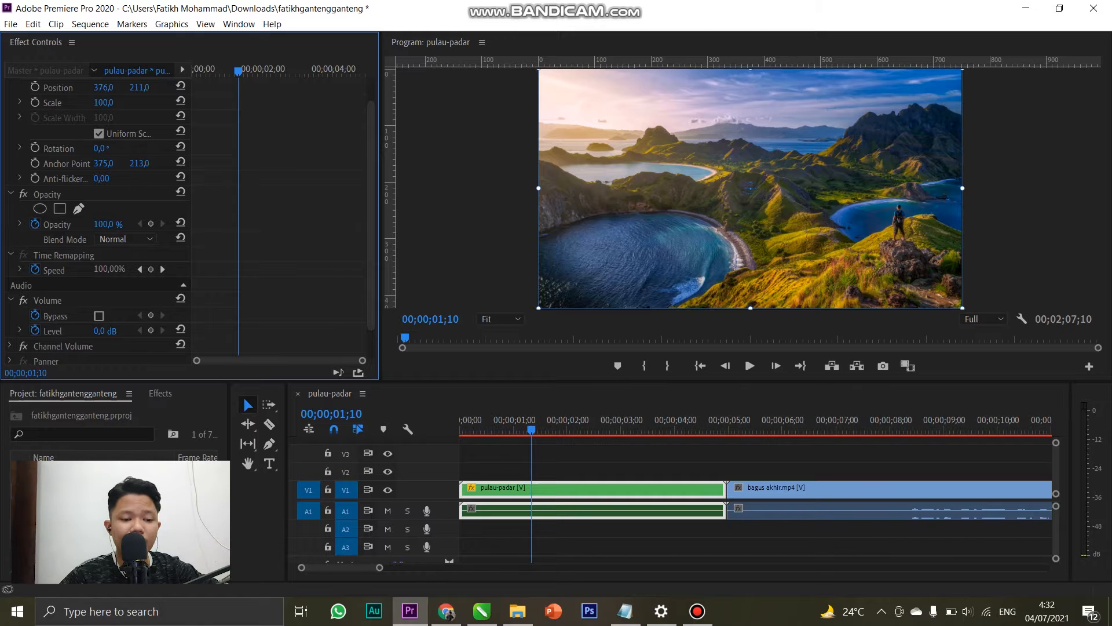
Add a 100,0 % opacity keyframe to the pulau-padar clip at 00;00;01;10 and lower its audio level to -9,8 dB.
{"action": "mouse_move", "coordinate": [109, 224]}
{"action": "left_mouse_down"}
{"action": "mouse_move", "coordinate": [58, 224]}
{"action": "mouse_move", "coordinate": [108, 224]}
{"action": "left_mouse_up"}
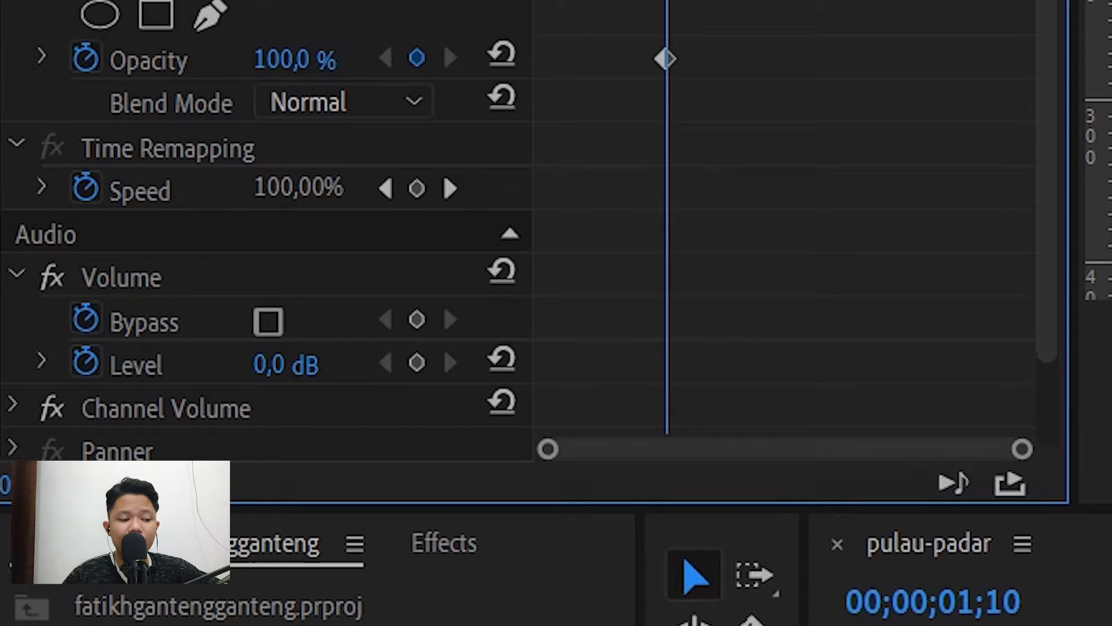
{"action": "left_click_drag", "start_coordinate": [286, 365], "coordinate": [184, 365]}
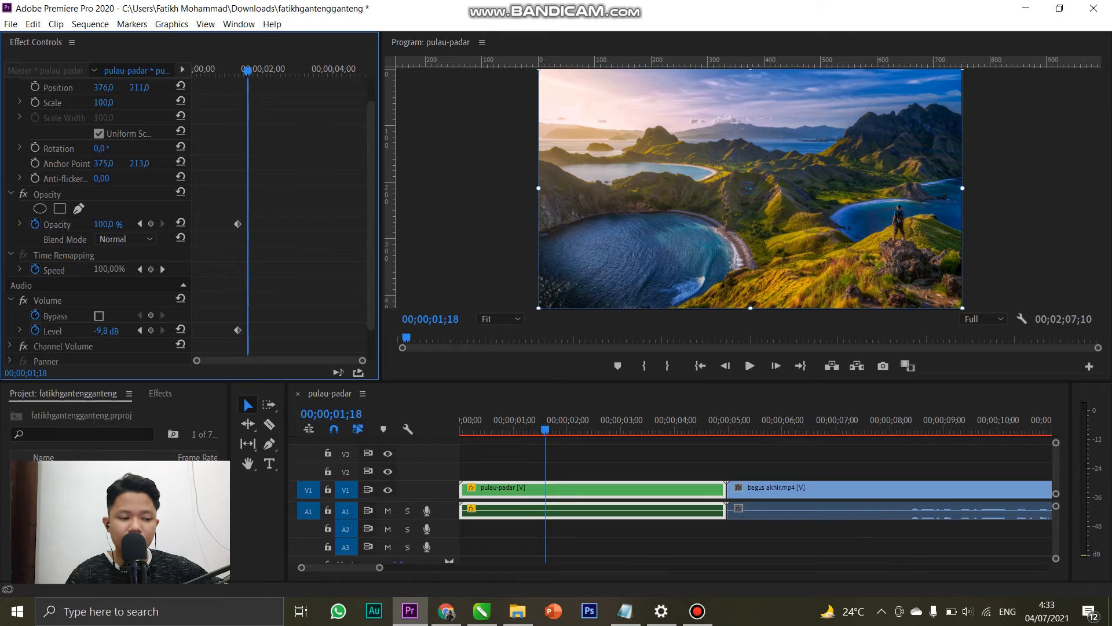
{"action": "scroll", "coordinate": [99, 220], "scroll_direction": "up", "scroll_amount": 2}
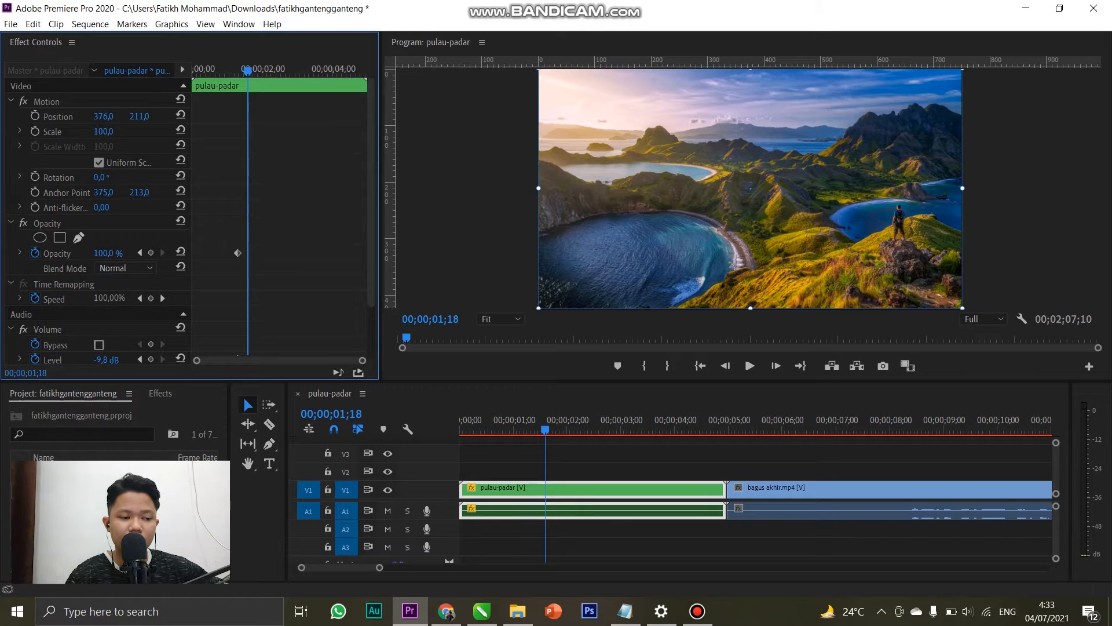
Switch to CorelDRAW and review the guide's Effect Controls page, its annotations and keyframe explanation, and the pages before it.
{"action": "left_click", "coordinate": [481, 611]}
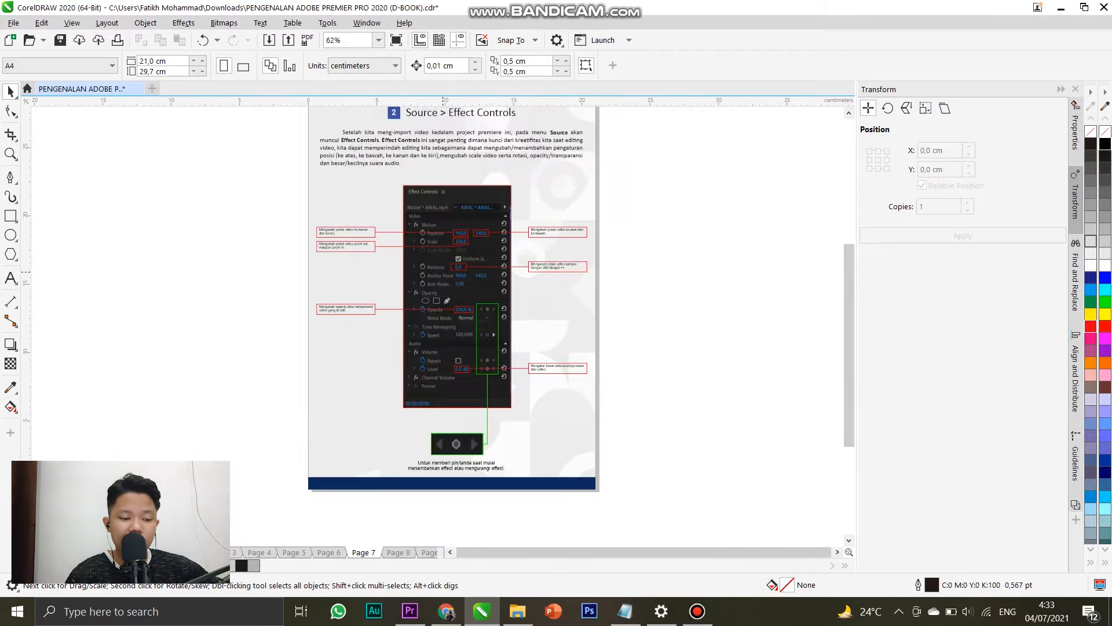
{"action": "left_click_drag", "start_coordinate": [455, 273], "coordinate": [453, 210]}
{"action": "scroll", "coordinate": [446, 330], "scroll_direction": "up", "scroll_amount": 2}
{"action": "scroll", "coordinate": [447, 330], "scroll_direction": "down", "scroll_amount": 1}
{"action": "left_click_drag", "start_coordinate": [572, 407], "coordinate": [545, 374]}
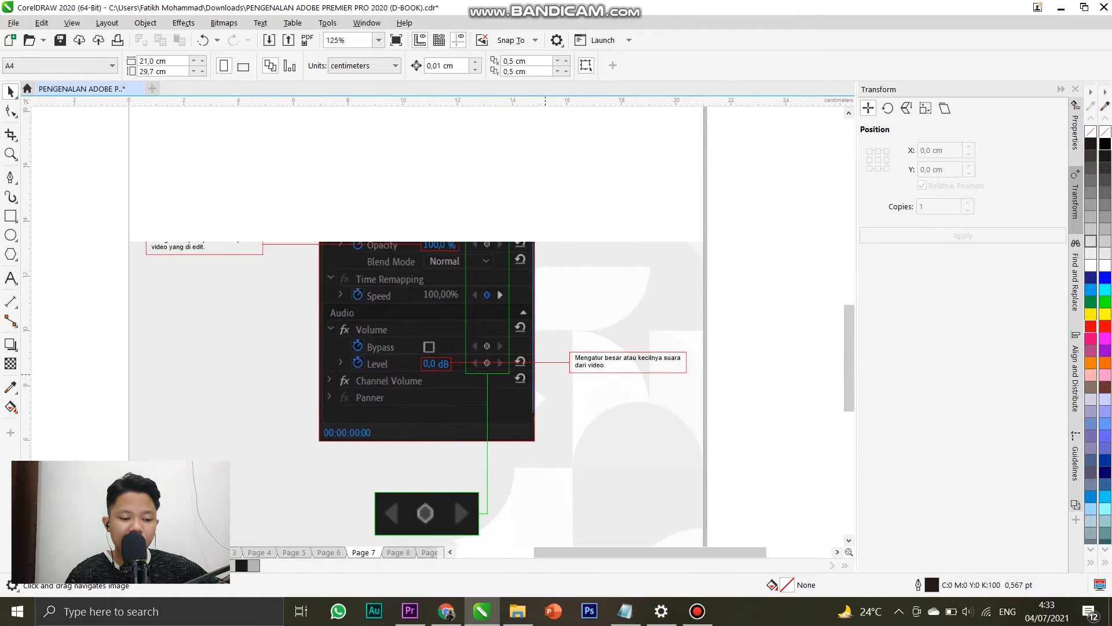
{"action": "scroll", "coordinate": [501, 176], "scroll_direction": "up", "scroll_amount": 1}
{"action": "left_click_drag", "start_coordinate": [501, 176], "coordinate": [498, 379]}
{"action": "left_click_drag", "start_coordinate": [454, 110], "coordinate": [562, 258]}
{"action": "scroll", "coordinate": [516, 330], "scroll_direction": "down", "scroll_amount": 2}
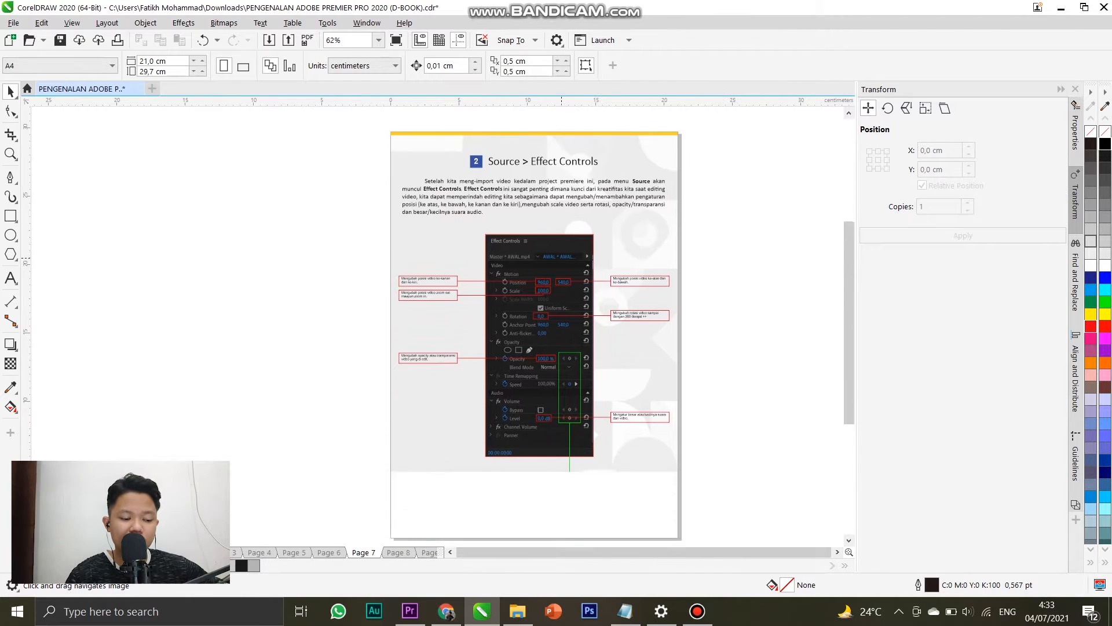
{"action": "left_click", "coordinate": [329, 552]}
{"action": "left_click", "coordinate": [294, 552]}
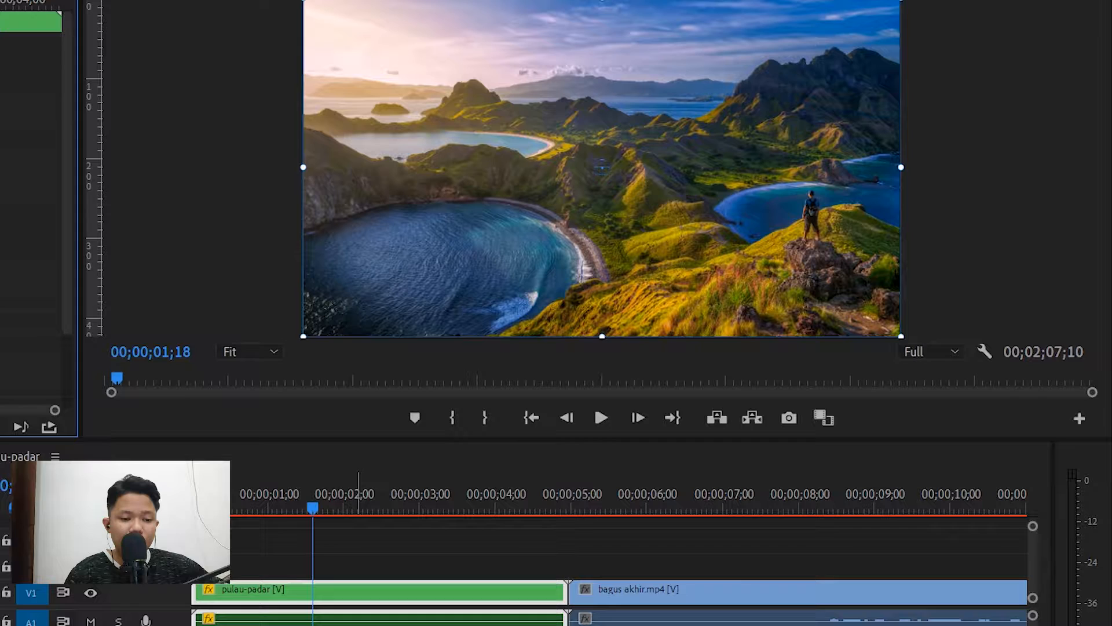
Return to Premiere Pro, examine the preview and tools, and alternately select the pulau-padar and bagus akhir.mp4 clips with the Selection tool.
{"action": "left_click", "coordinate": [200, 191]}
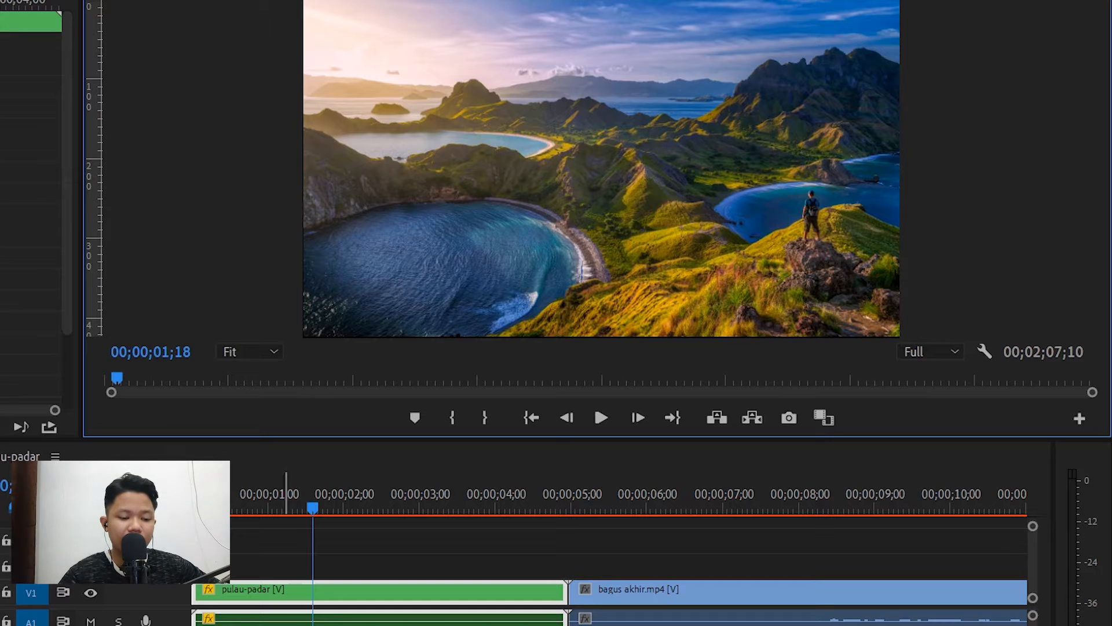
{"action": "left_click", "coordinate": [402, 545]}
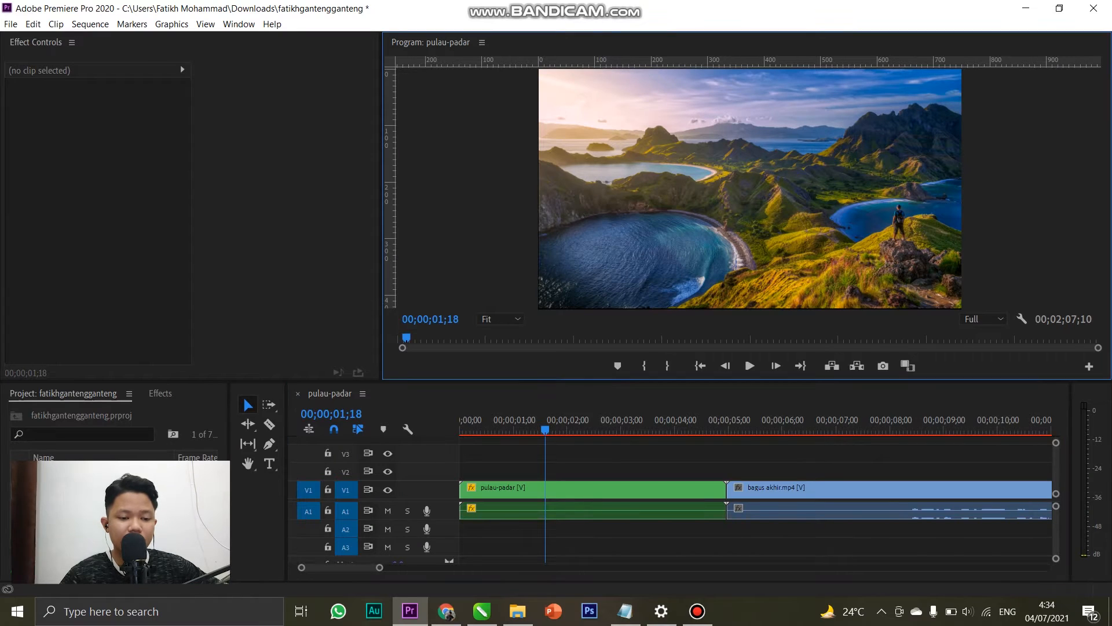
{"action": "left_click", "coordinate": [242, 395]}
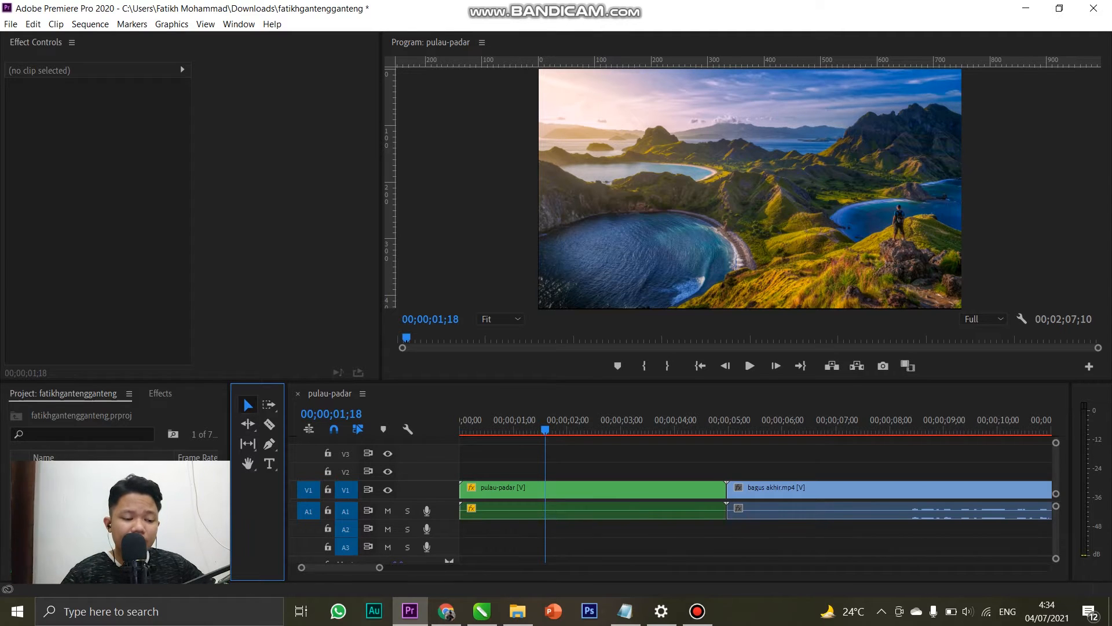
{"action": "left_click", "coordinate": [585, 463]}
{"action": "left_click", "coordinate": [701, 490]}
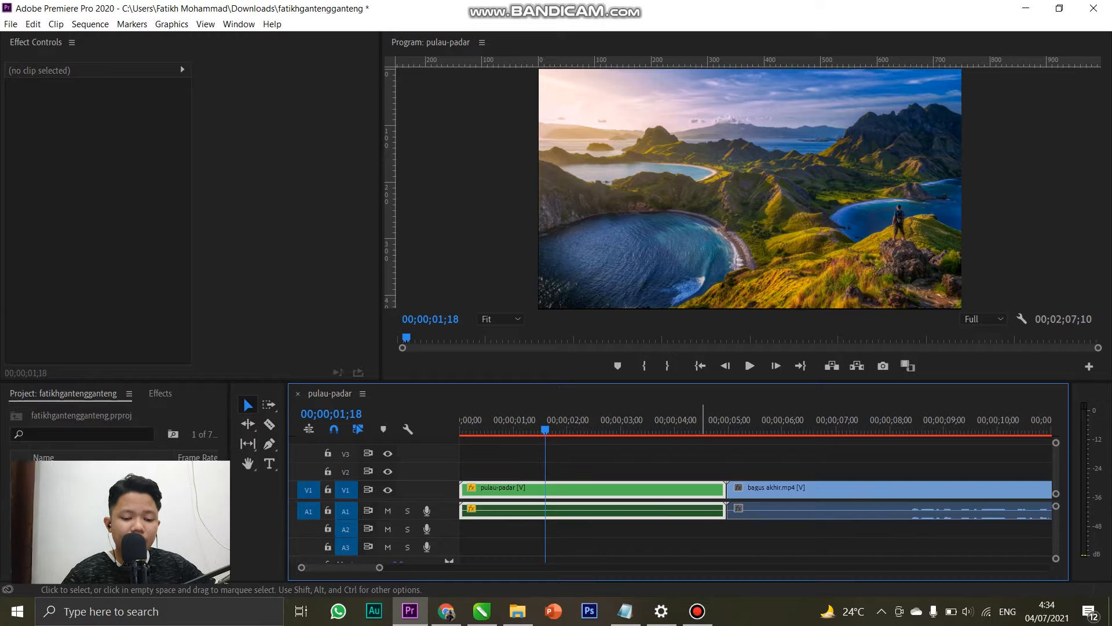
{"action": "left_click", "coordinate": [767, 490]}
{"action": "left_click", "coordinate": [681, 463]}
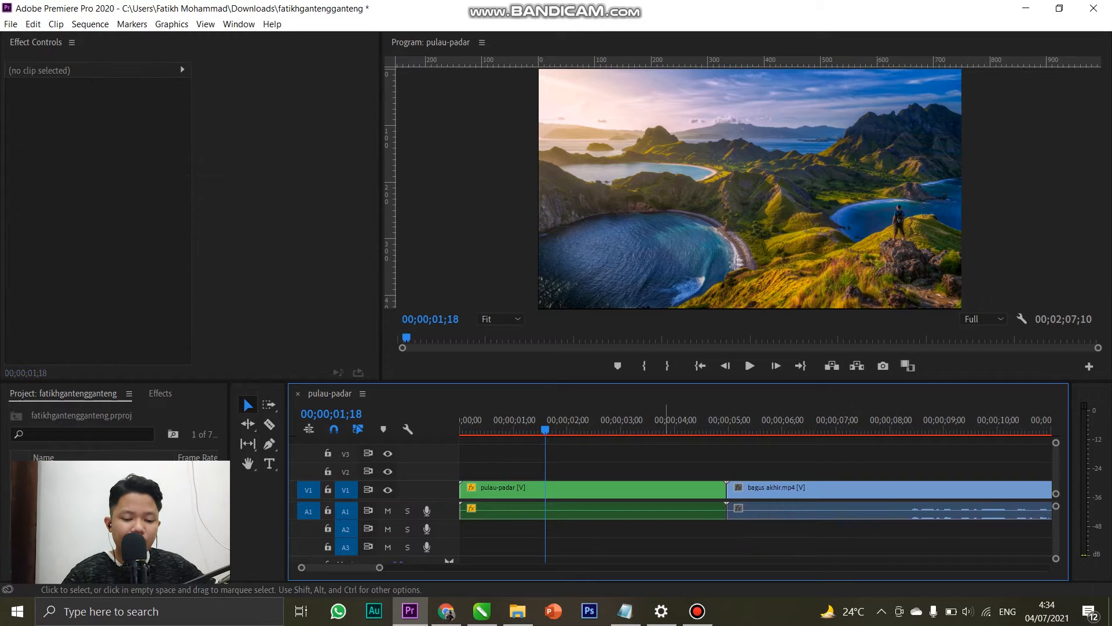
{"action": "left_click", "coordinate": [667, 491]}
{"action": "left_click", "coordinate": [786, 492]}
{"action": "left_click", "coordinate": [680, 492]}
{"action": "left_click", "coordinate": [768, 491]}
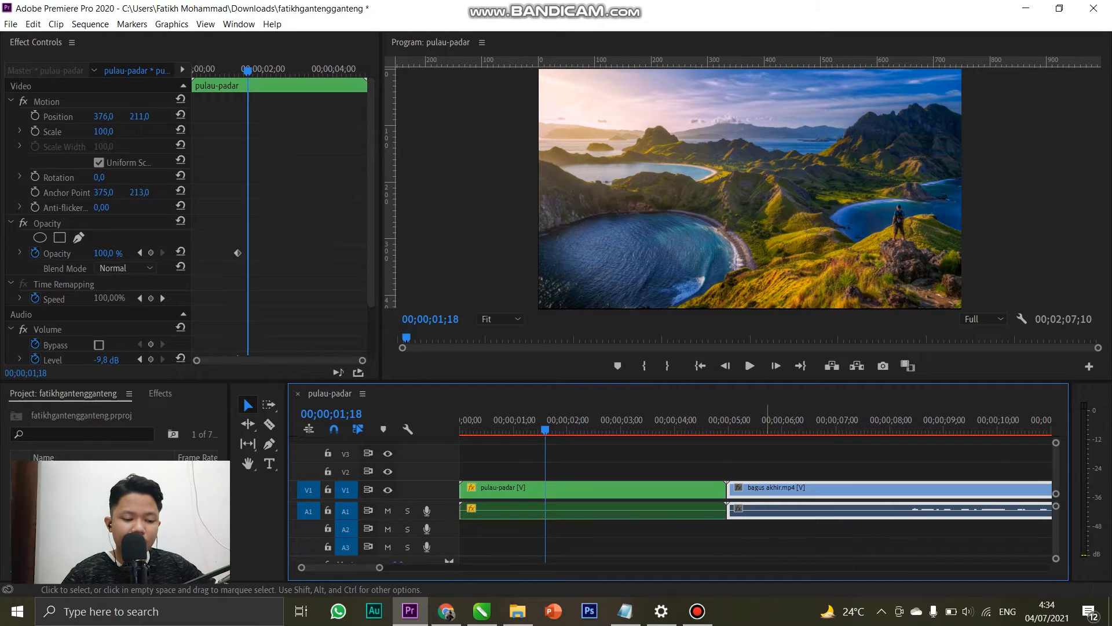
Try cutting the pulau-padar clip at two points with the Razor tool.
{"action": "left_click", "coordinate": [268, 425]}
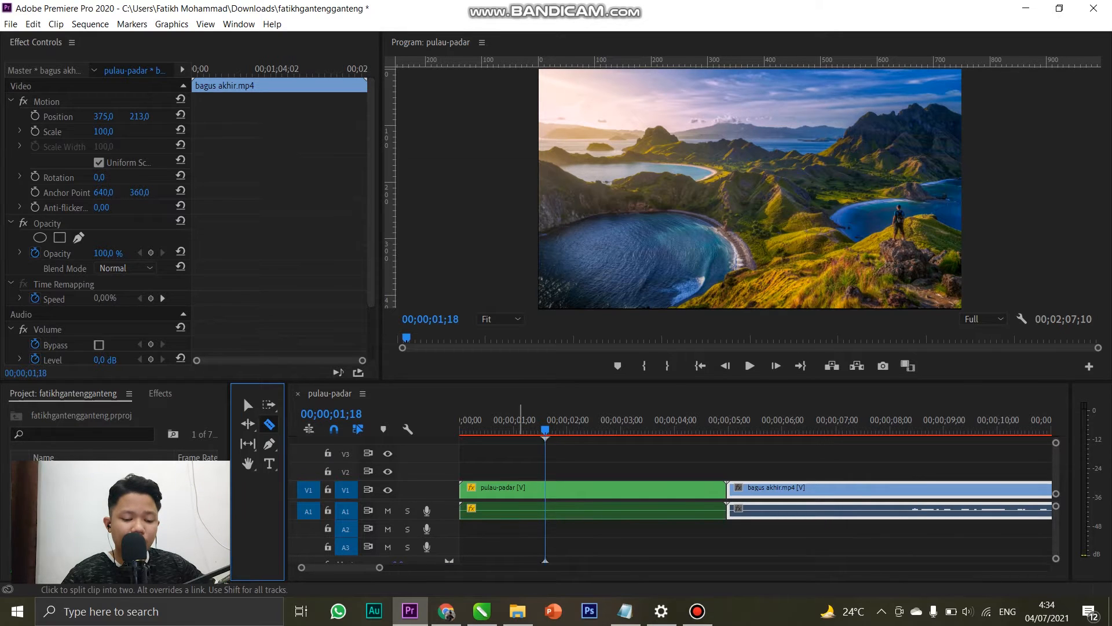
{"action": "left_click", "coordinate": [603, 492]}
{"action": "left_click", "coordinate": [665, 491]}
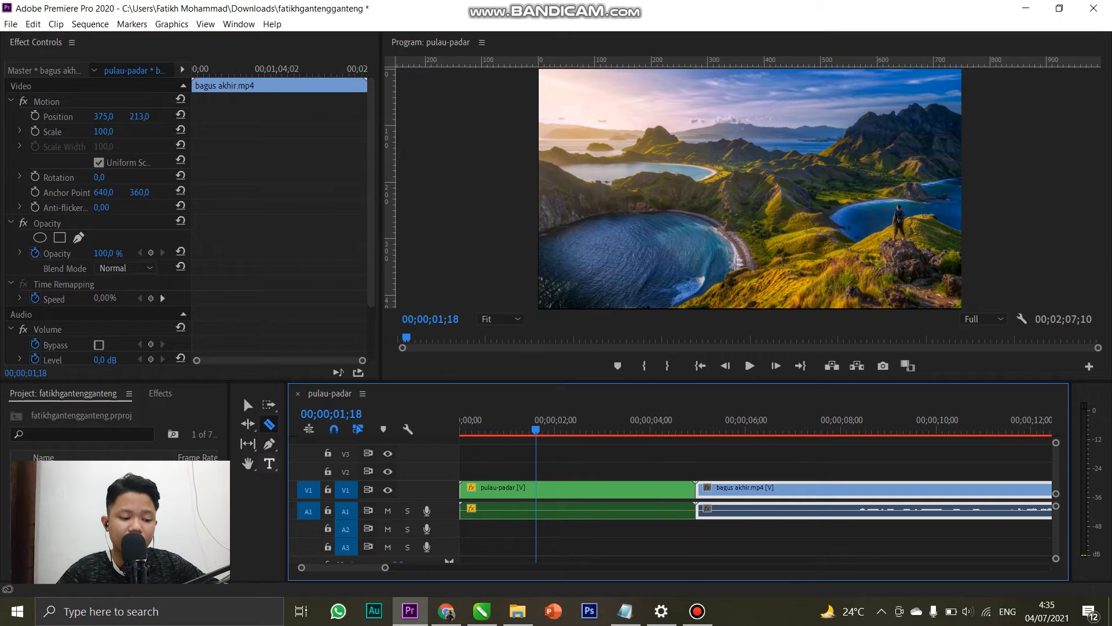
Add a text title over the pulau-padar picture at 00;00;01;18 containing the presenter's first name followed by "ganteng", and deselect it.
{"action": "left_click", "coordinate": [270, 463]}
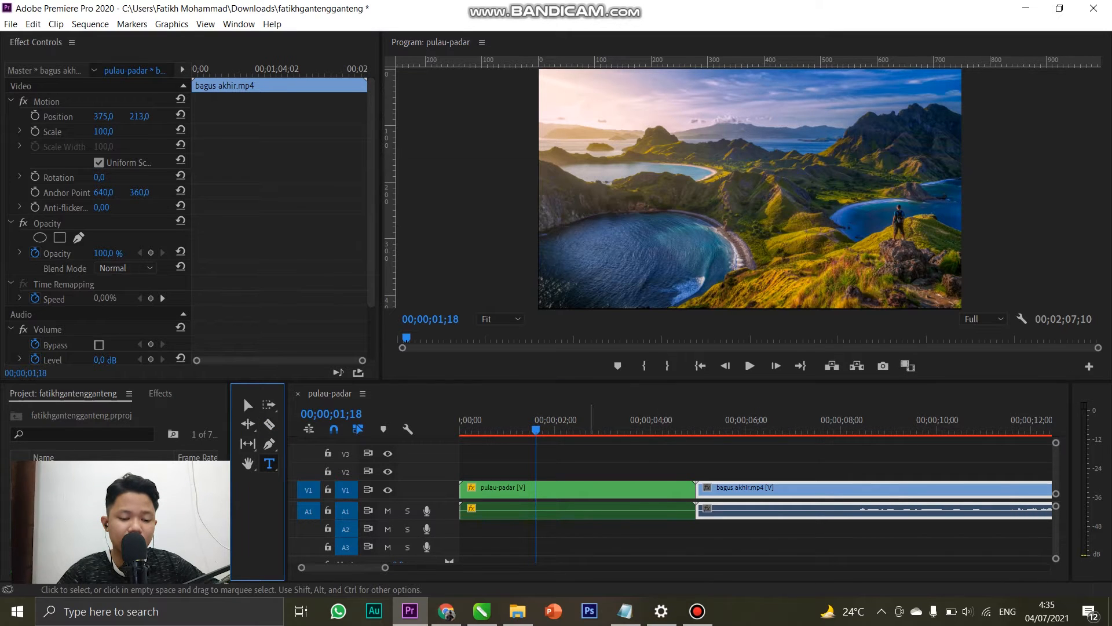
{"action": "left_click", "coordinate": [590, 463]}
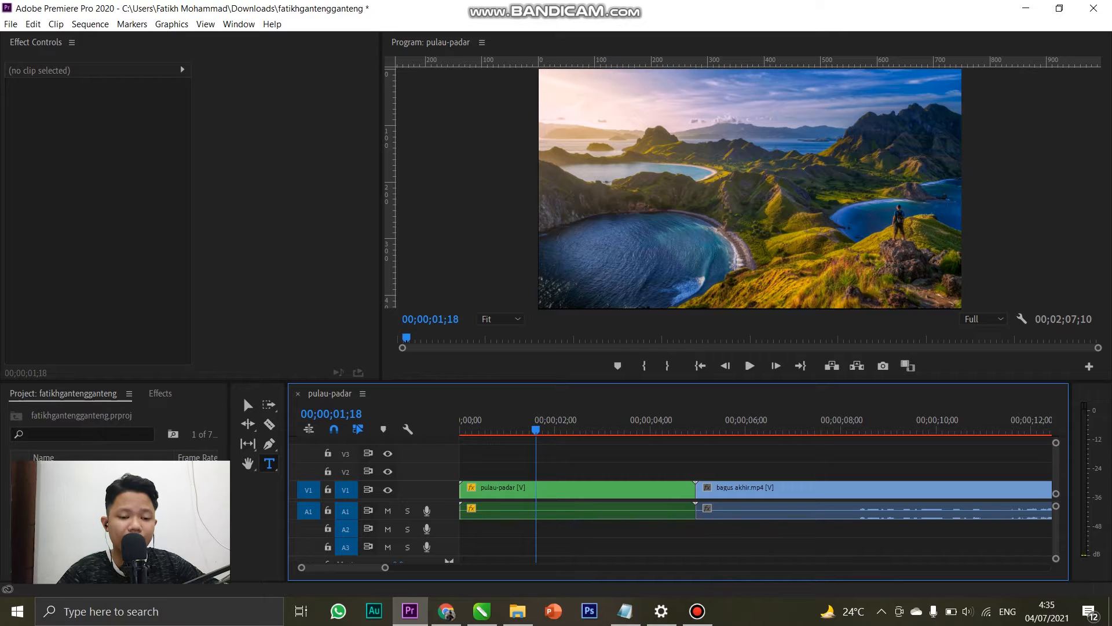
{"action": "left_click", "coordinate": [623, 201]}
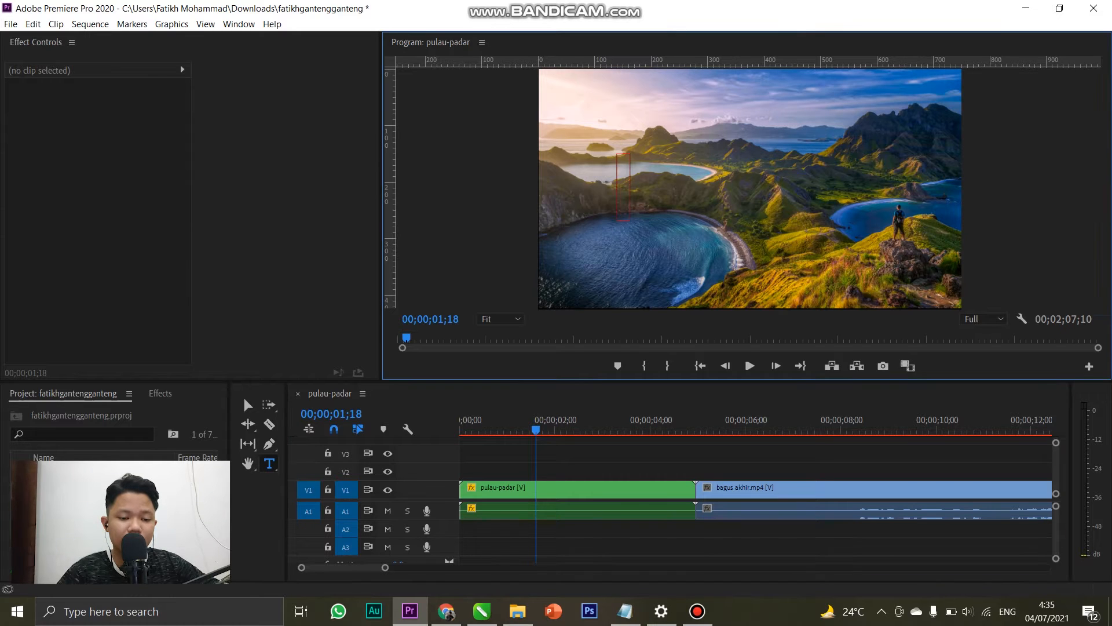
{"action": "type", "text": "fat"}
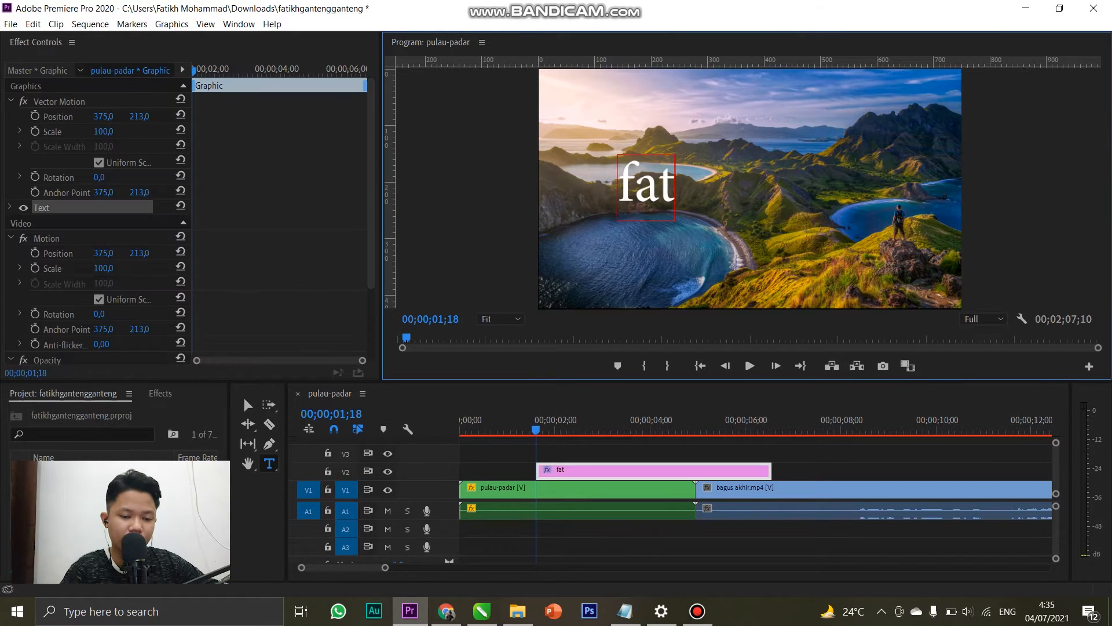
{"action": "type", "text": "ikh ganteng"}
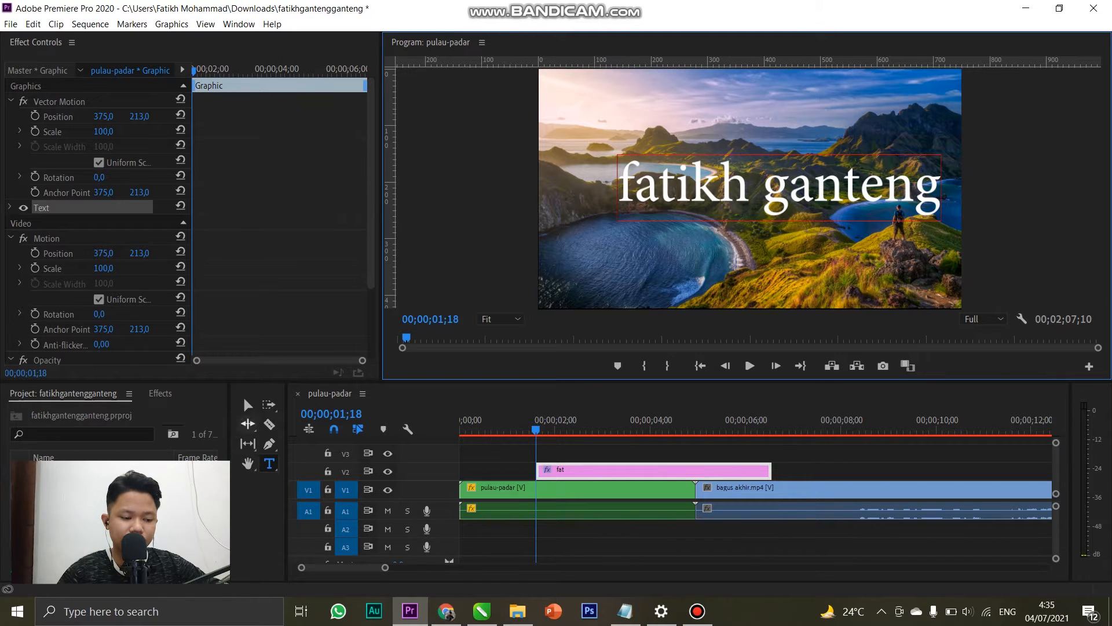
{"action": "key", "text": "Escape"}
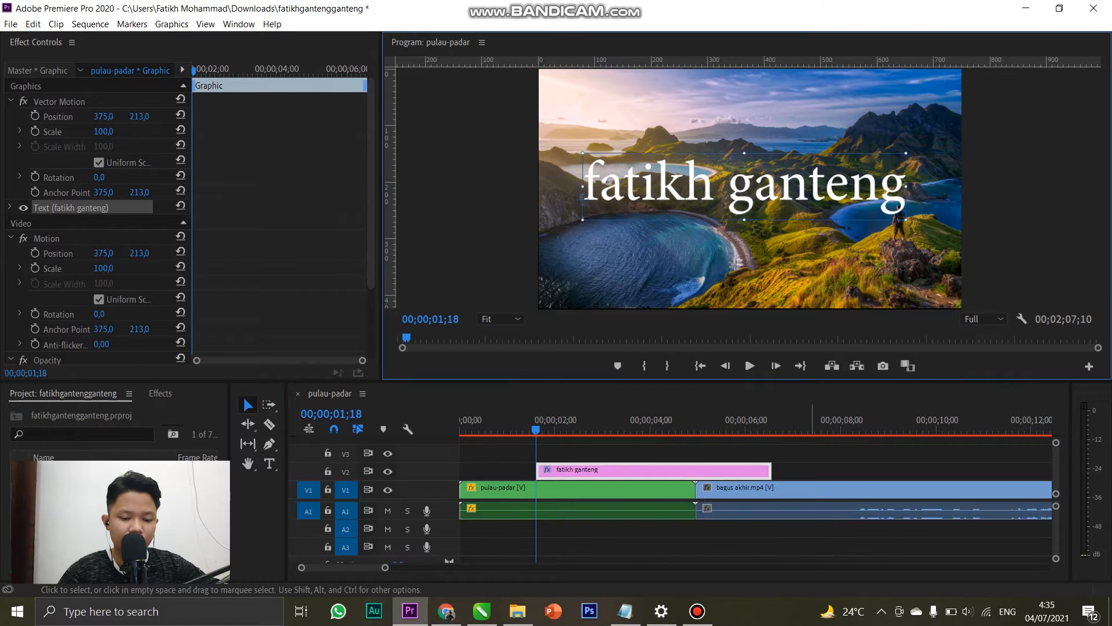
{"action": "left_click", "coordinate": [829, 465]}
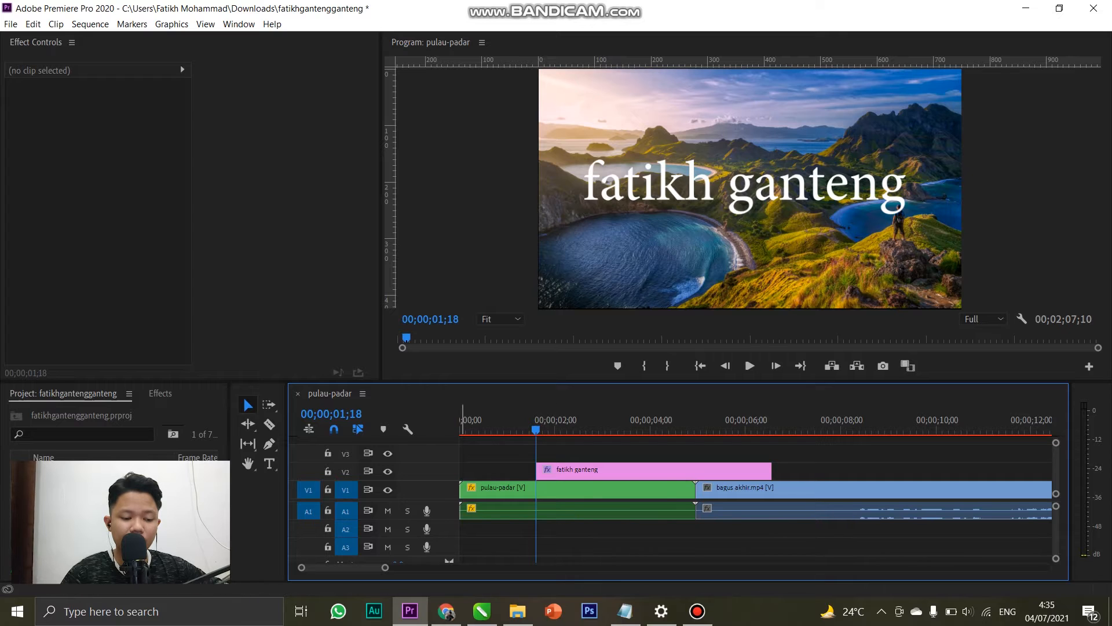
Select the title graphic on track V2, expand its text properties and change the font to Wash Your Hand.
{"action": "left_click", "coordinate": [626, 470]}
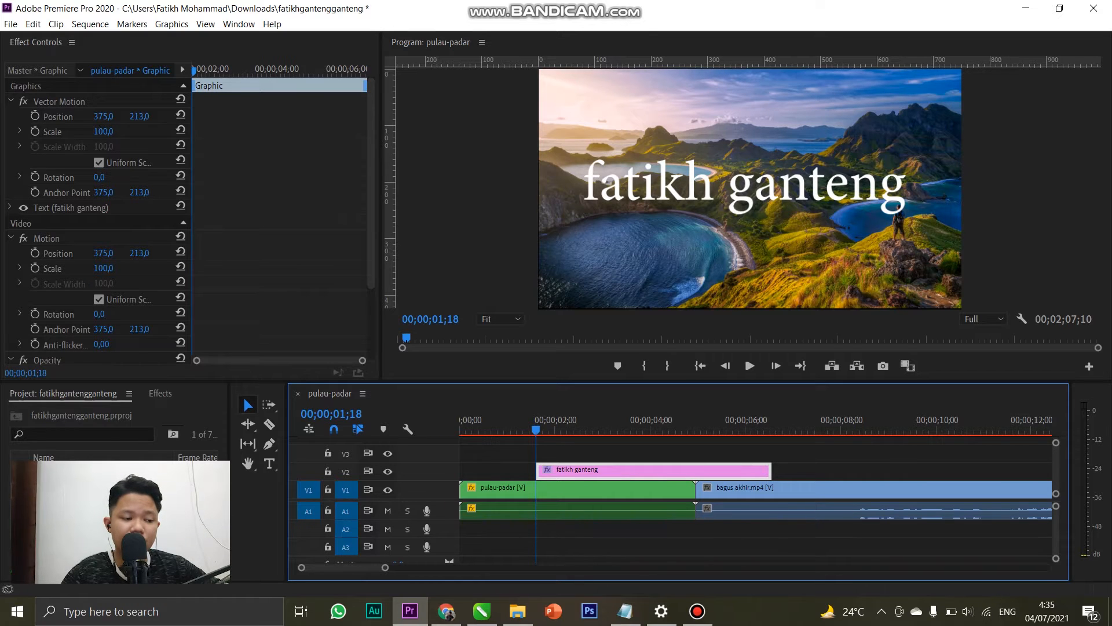
{"action": "scroll", "coordinate": [98, 220], "scroll_direction": "down", "scroll_amount": 3}
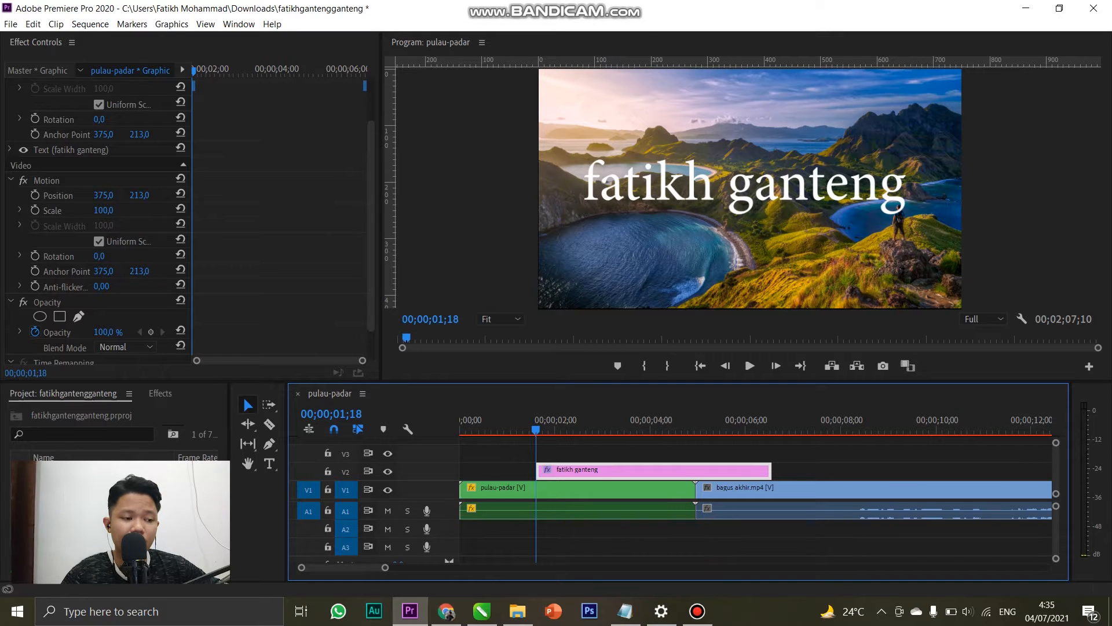
{"action": "scroll", "coordinate": [191, 220], "scroll_direction": "up", "scroll_amount": 2}
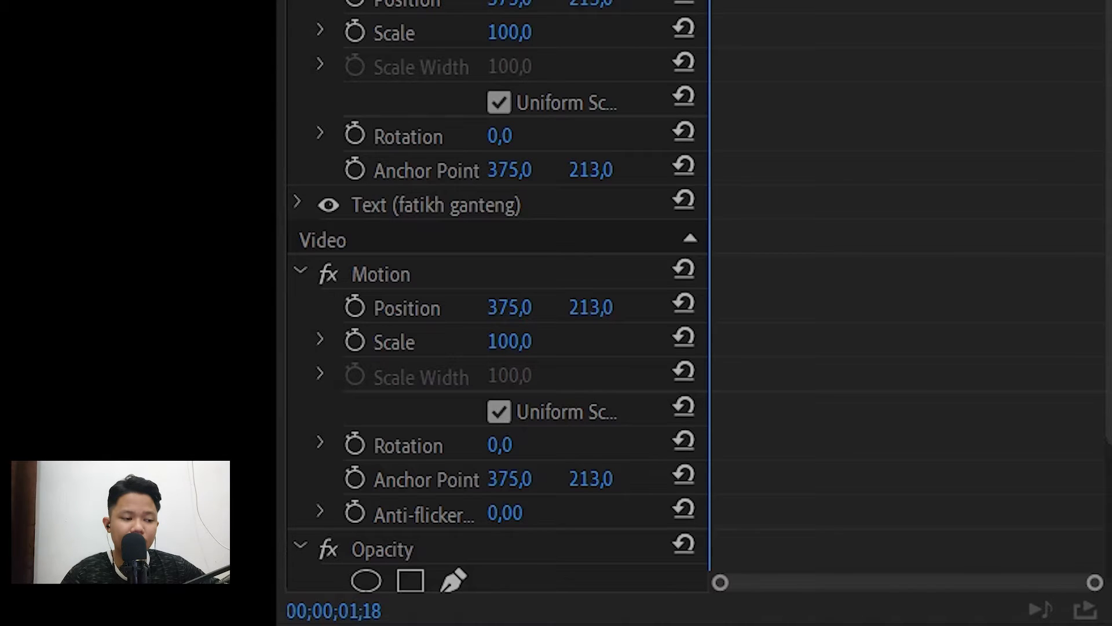
{"action": "left_click", "coordinate": [298, 201]}
{"action": "left_click", "coordinate": [678, 311]}
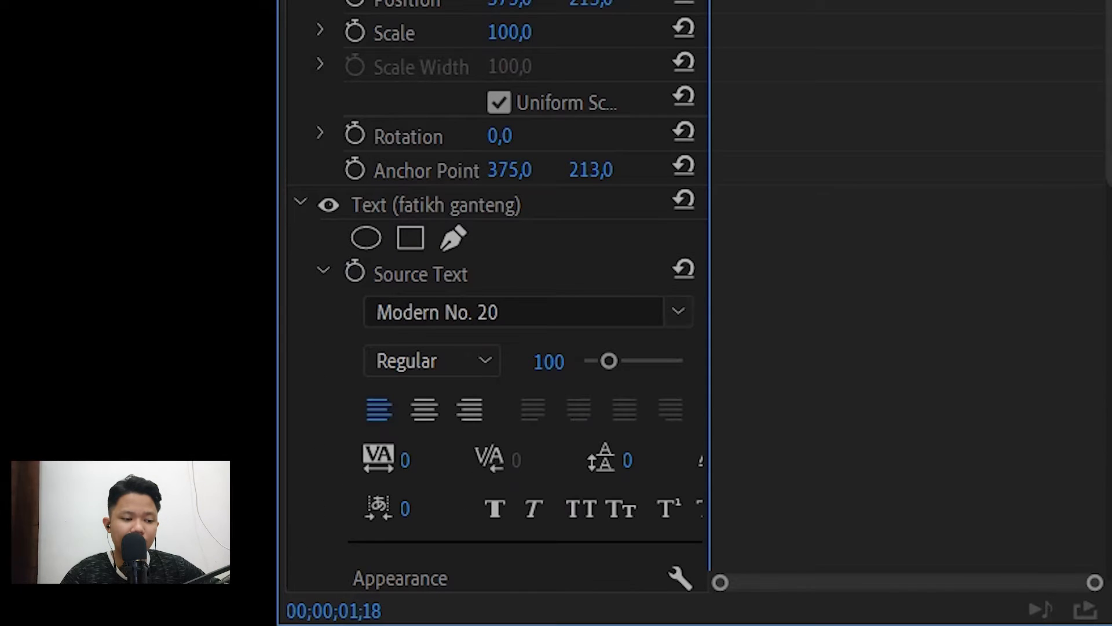
{"action": "left_click", "coordinate": [678, 312]}
{"action": "scroll", "coordinate": [652, 498], "scroll_direction": "down", "scroll_amount": 4}
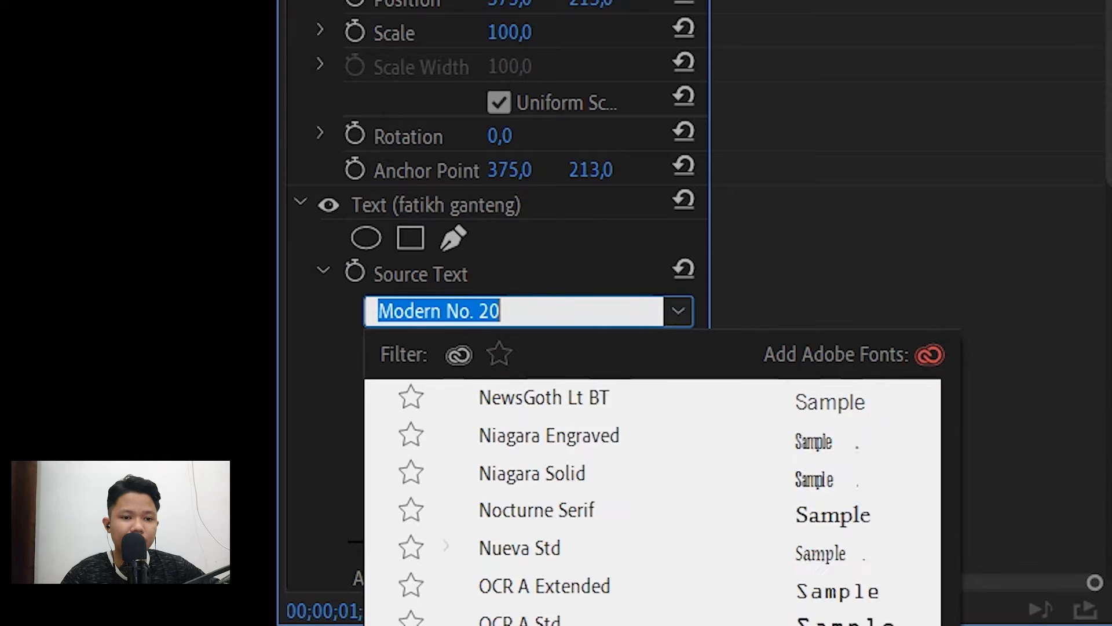
{"action": "scroll", "coordinate": [652, 498], "scroll_direction": "down", "scroll_amount": 20}
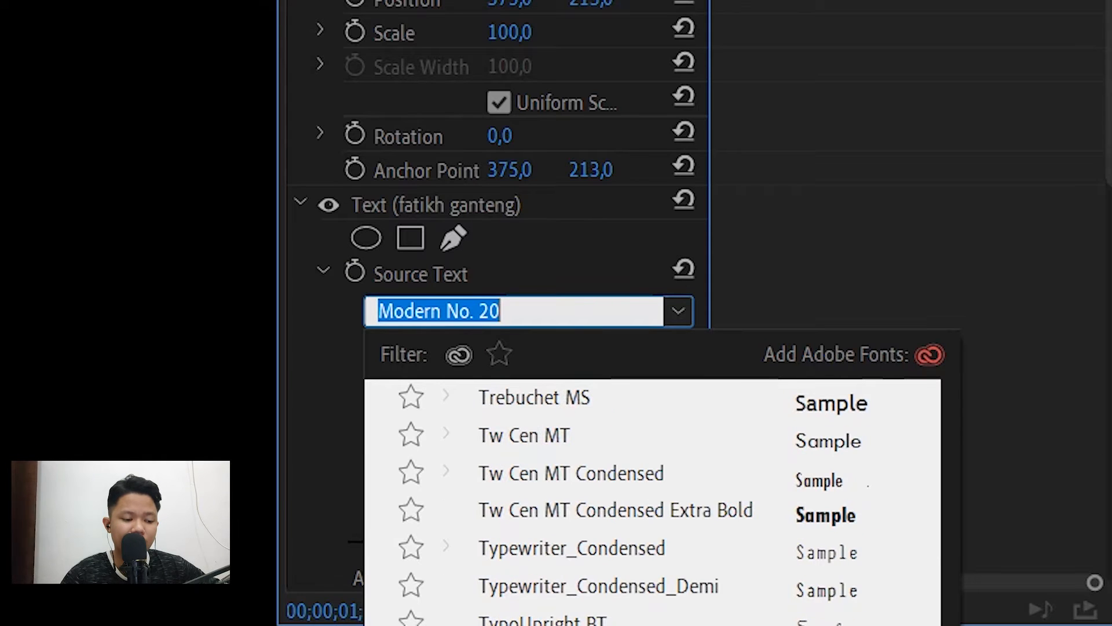
{"action": "left_click", "coordinate": [118, 461]}
{"action": "scroll", "coordinate": [96, 220], "scroll_direction": "down", "scroll_amount": 3}
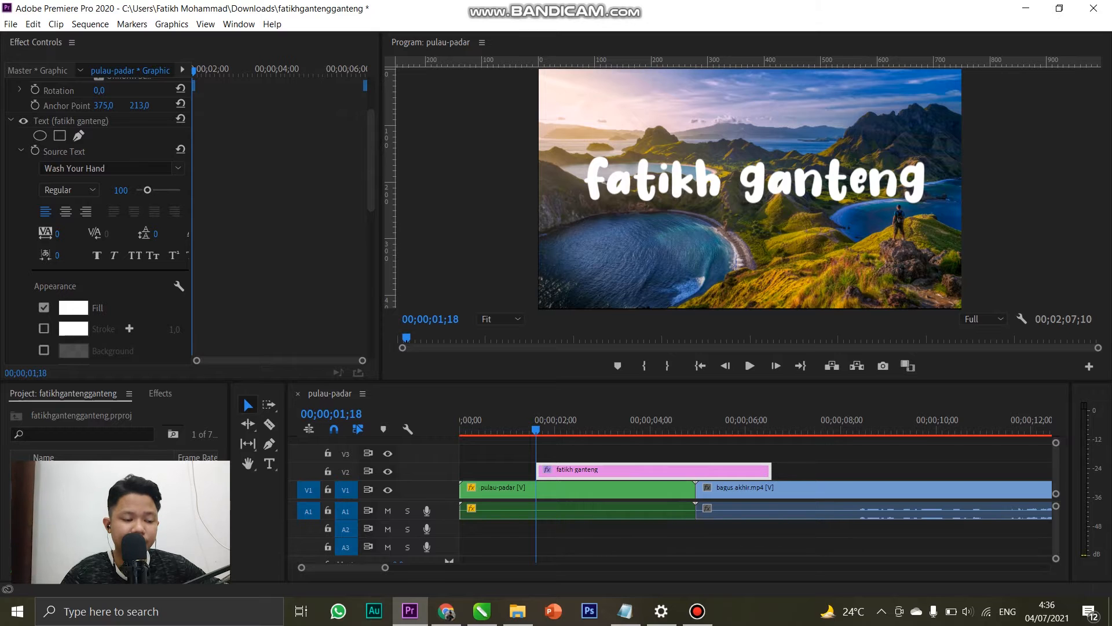
Set the title's font size to 91 and its tracking to 40, and try the faux bold and italic styles.
{"action": "mouse_move", "coordinate": [148, 190]}
{"action": "left_mouse_down"}
{"action": "mouse_move", "coordinate": [160, 190]}
{"action": "mouse_move", "coordinate": [146, 190]}
{"action": "left_mouse_up"}
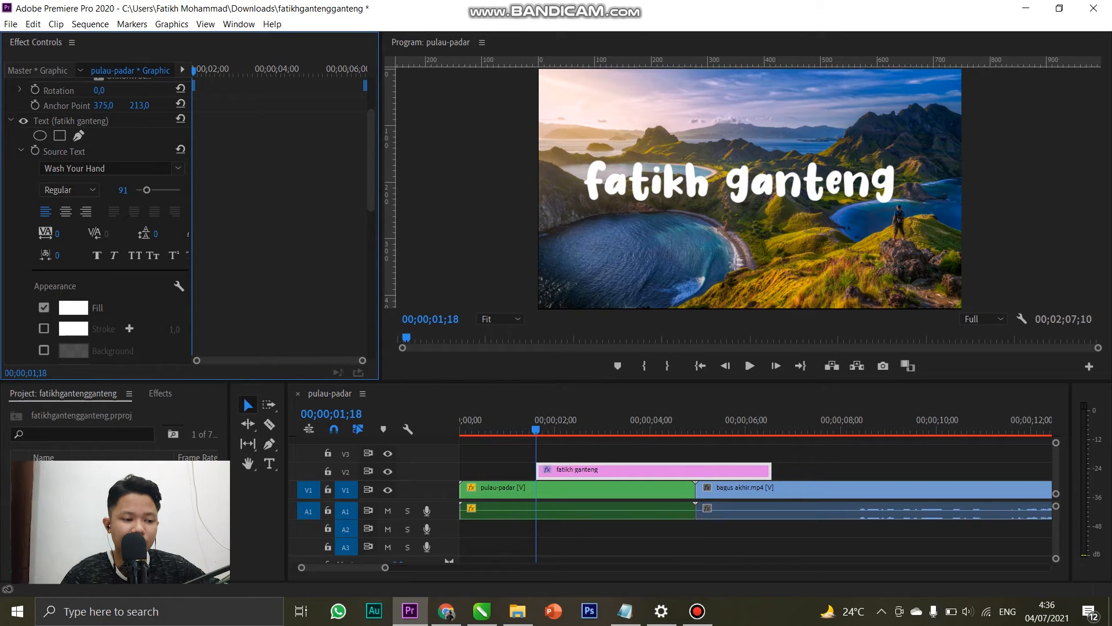
{"action": "left_click_drag", "start_coordinate": [57, 234], "coordinate": [80, 234]}
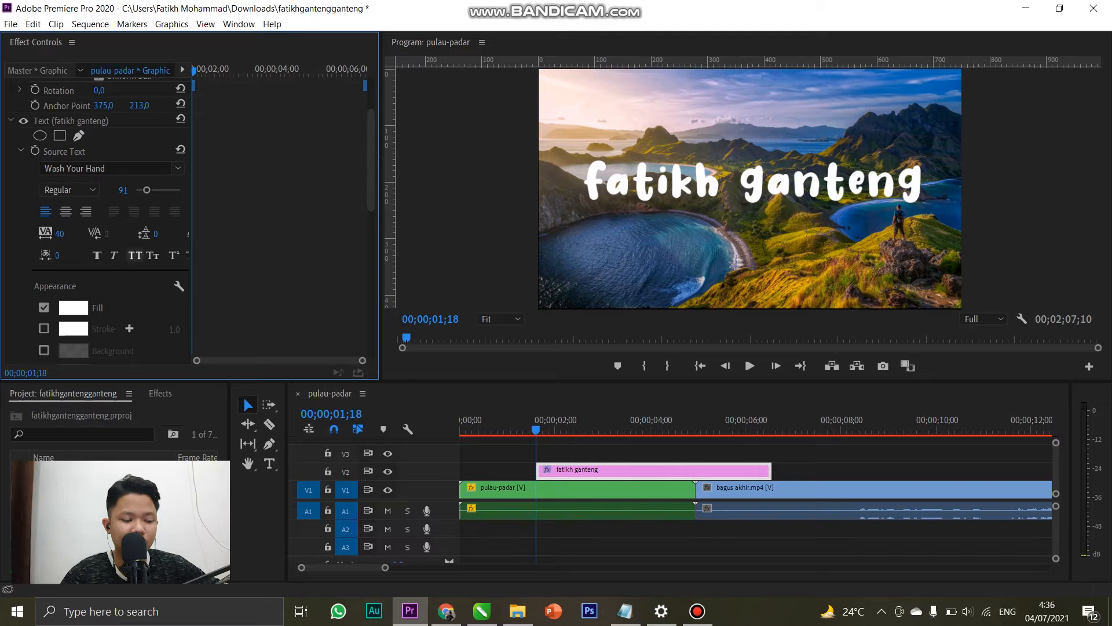
{"action": "scroll", "coordinate": [99, 220], "scroll_direction": "down", "scroll_amount": 1}
{"action": "left_click", "coordinate": [96, 241]}
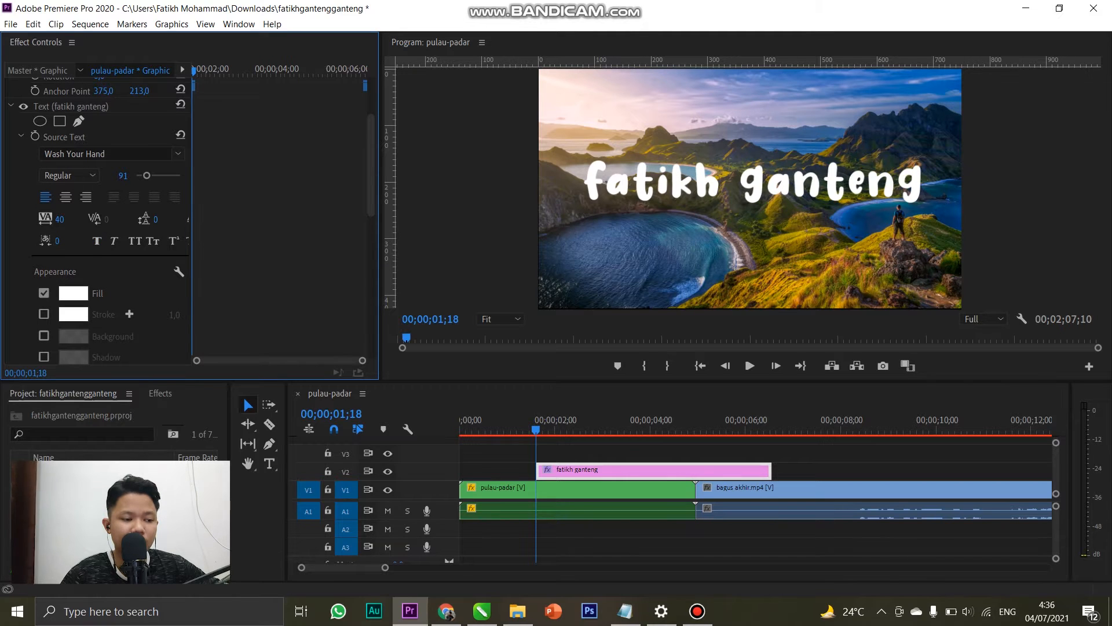
{"action": "left_click", "coordinate": [114, 241]}
{"action": "left_click", "coordinate": [114, 241]}
Change the title's fill colour to bright red and add a white stroke with a width of 11,0.
{"action": "scroll", "coordinate": [98, 220], "scroll_direction": "down", "scroll_amount": 5}
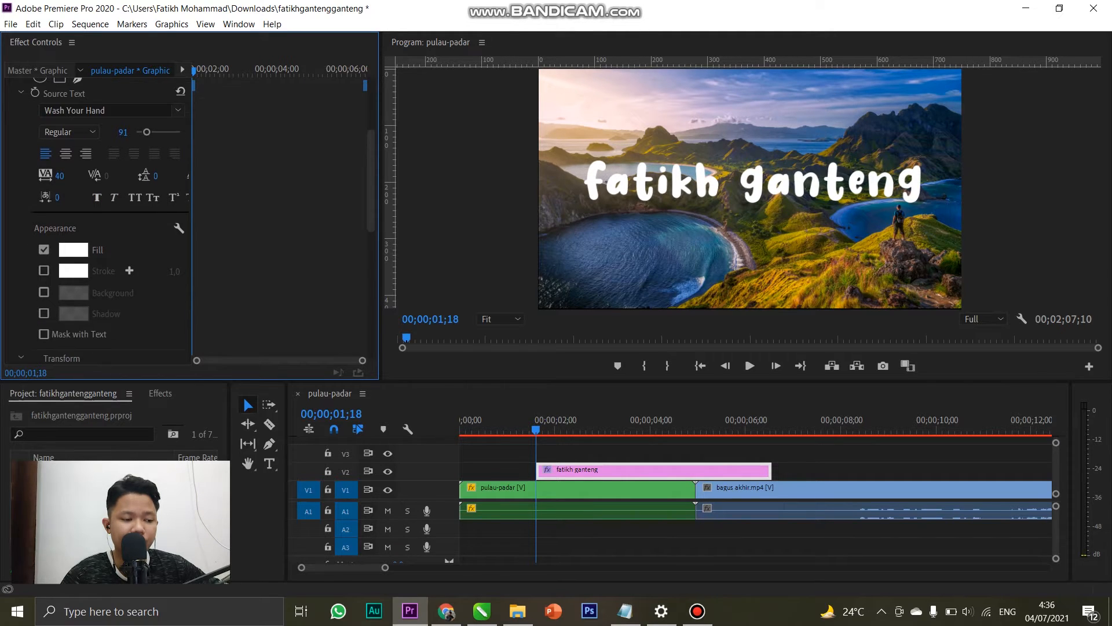
{"action": "left_click", "coordinate": [73, 221]}
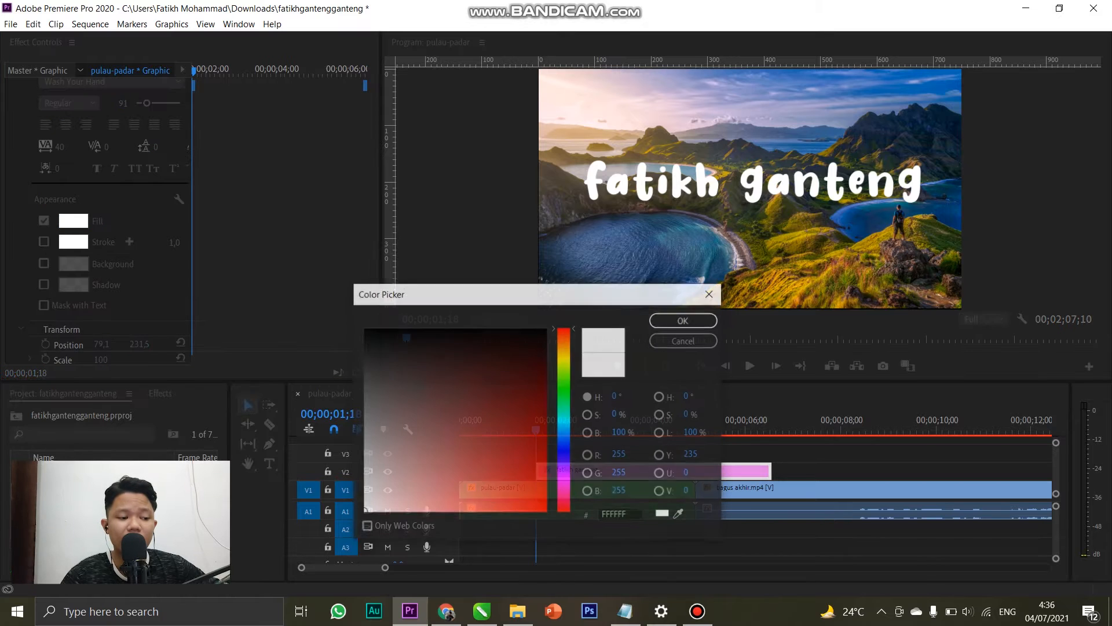
{"action": "left_click", "coordinate": [545, 511]}
{"action": "left_click", "coordinate": [684, 320]}
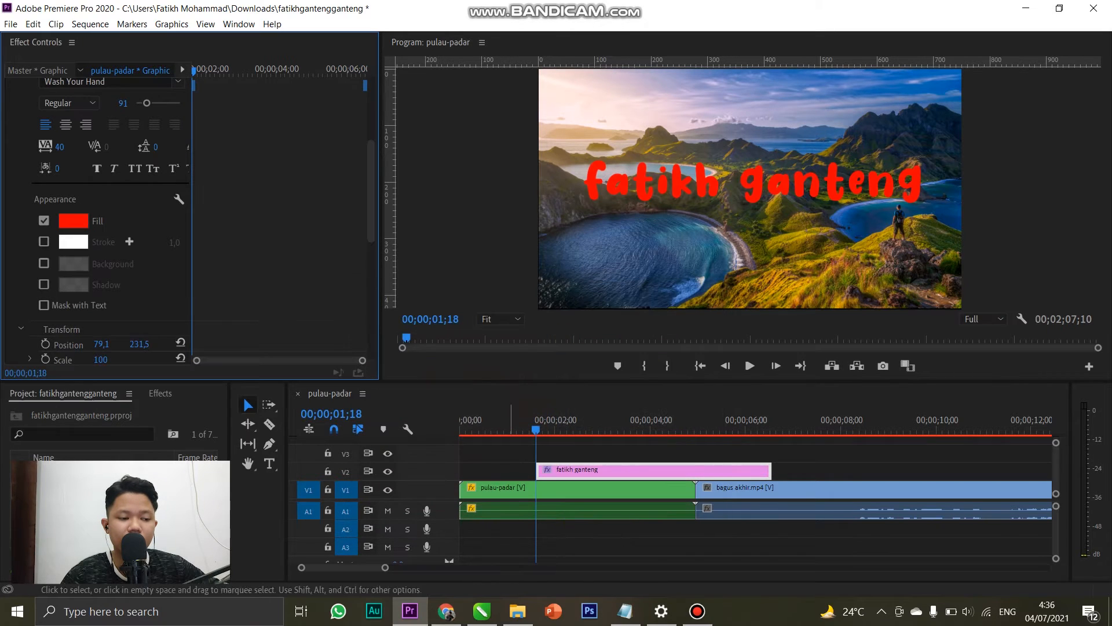
{"action": "left_click", "coordinate": [44, 242]}
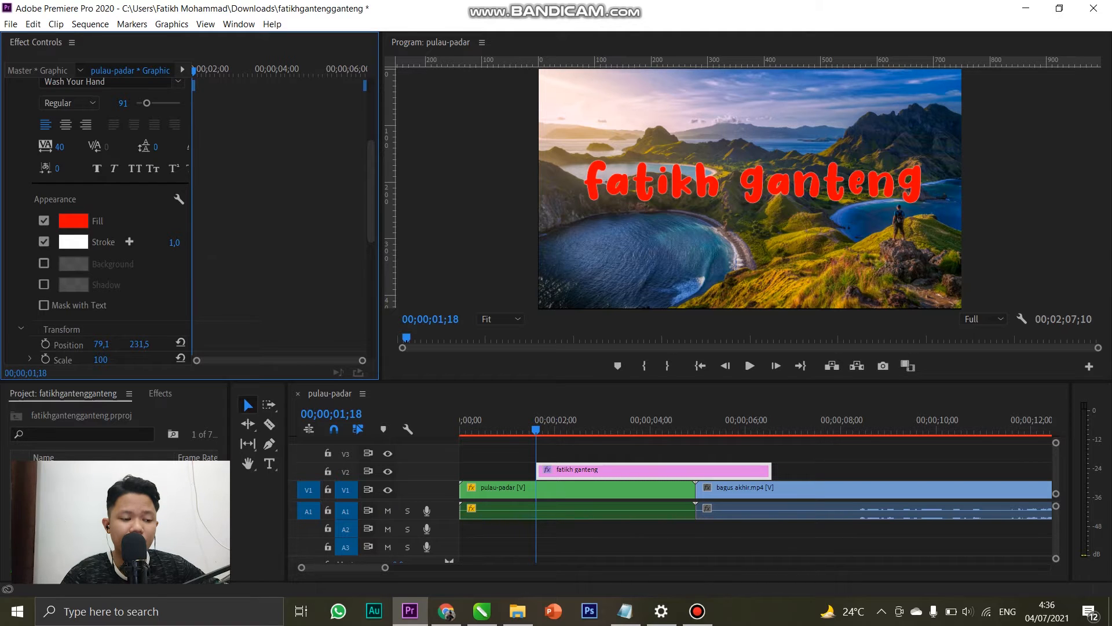
{"action": "mouse_move", "coordinate": [174, 242]}
{"action": "left_mouse_down"}
{"action": "mouse_move", "coordinate": [221, 242]}
{"action": "mouse_move", "coordinate": [181, 242]}
{"action": "left_mouse_up"}
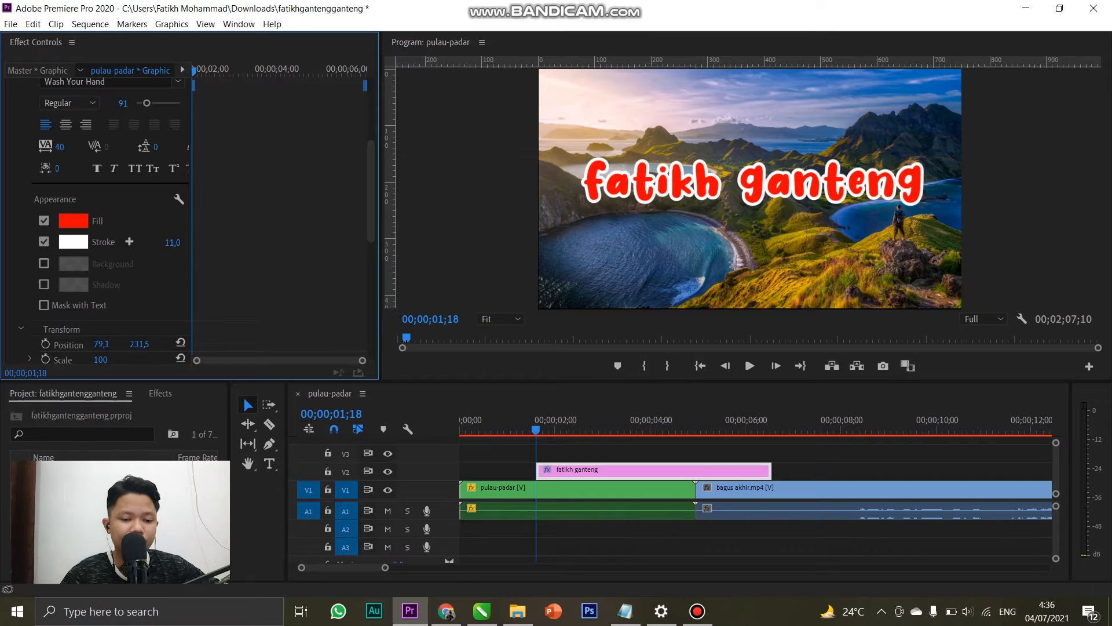
Try a background behind the title, turn it off again, and enable the title's shadow.
{"action": "left_click", "coordinate": [43, 263]}
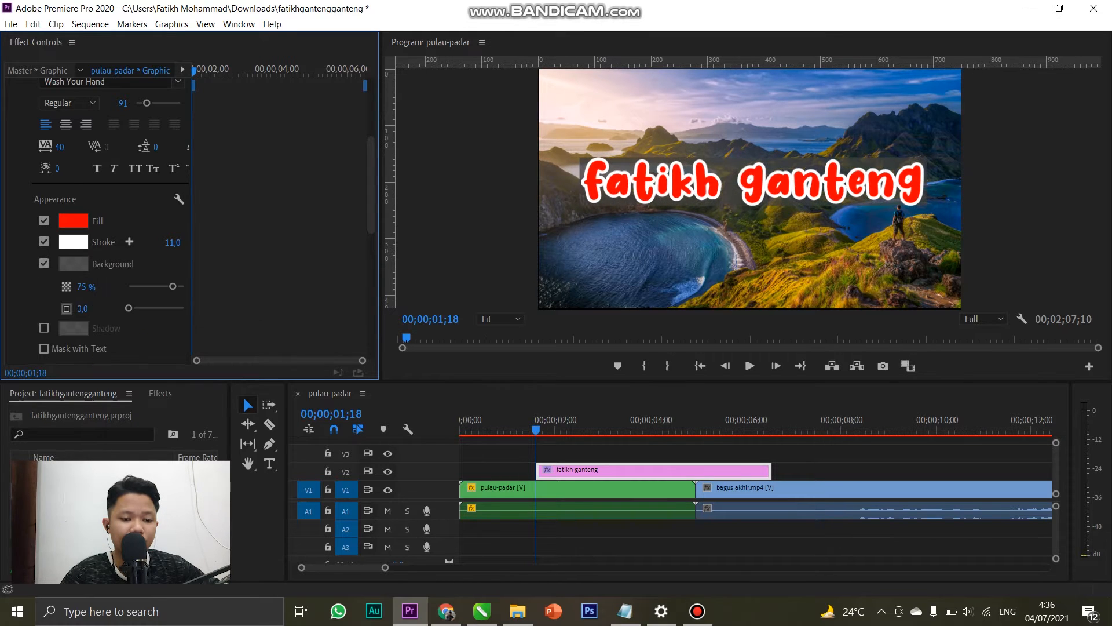
{"action": "left_click", "coordinate": [43, 263]}
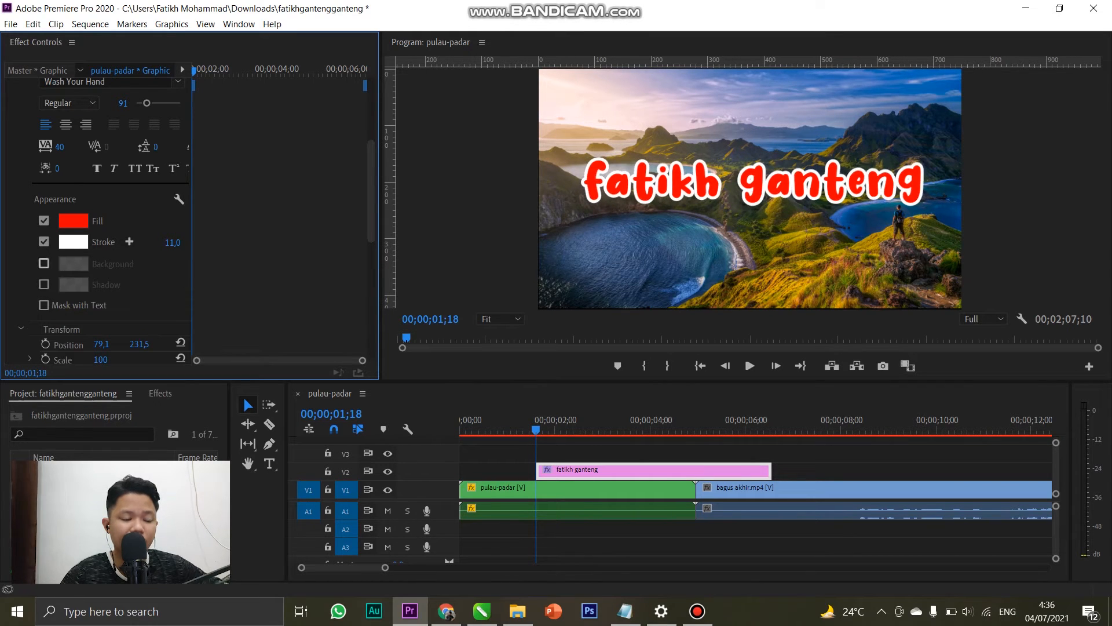
{"action": "left_click", "coordinate": [44, 284]}
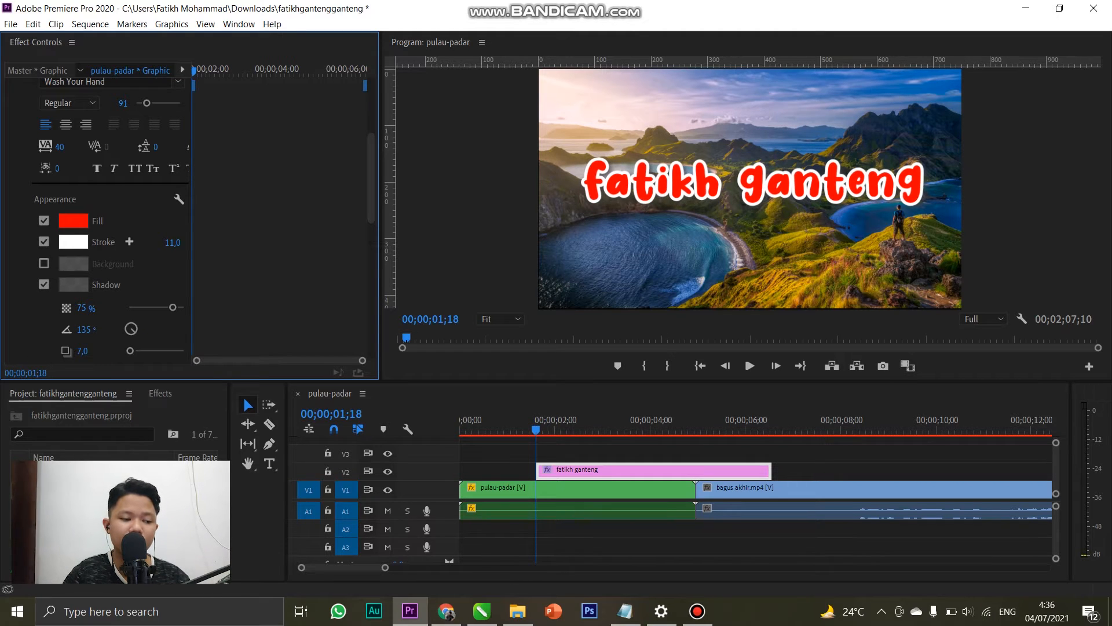
{"action": "scroll", "coordinate": [110, 249], "scroll_direction": "down", "scroll_amount": 3}
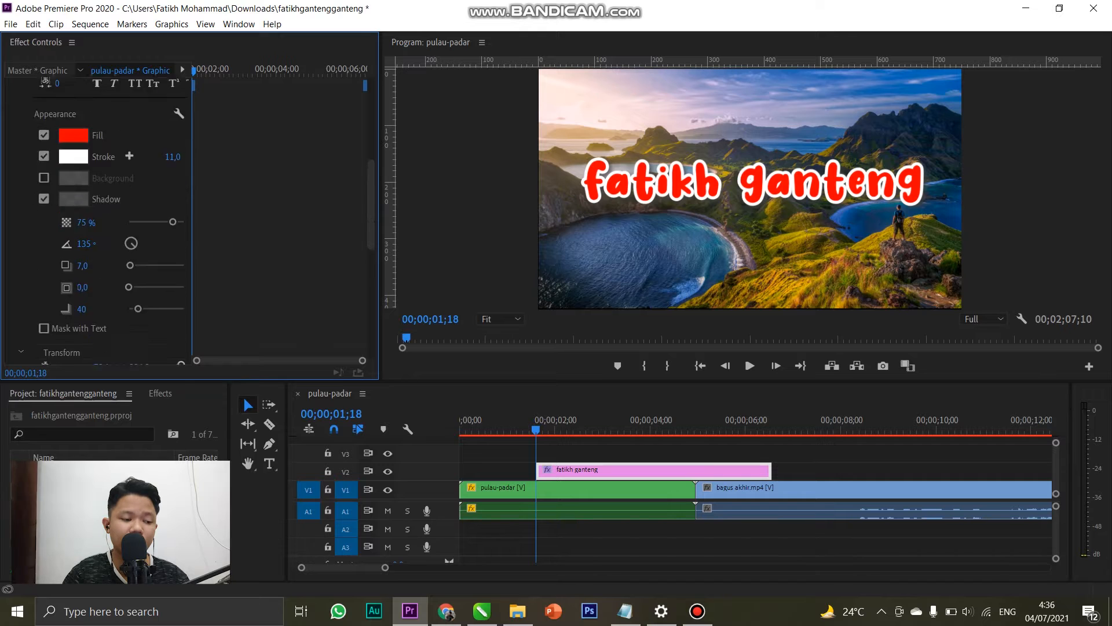
{"action": "left_click", "coordinate": [663, 453]}
{"action": "left_click", "coordinate": [663, 471]}
{"action": "scroll", "coordinate": [111, 249], "scroll_direction": "down", "scroll_amount": 3}
{"action": "scroll", "coordinate": [110, 232], "scroll_direction": "down", "scroll_amount": 5}
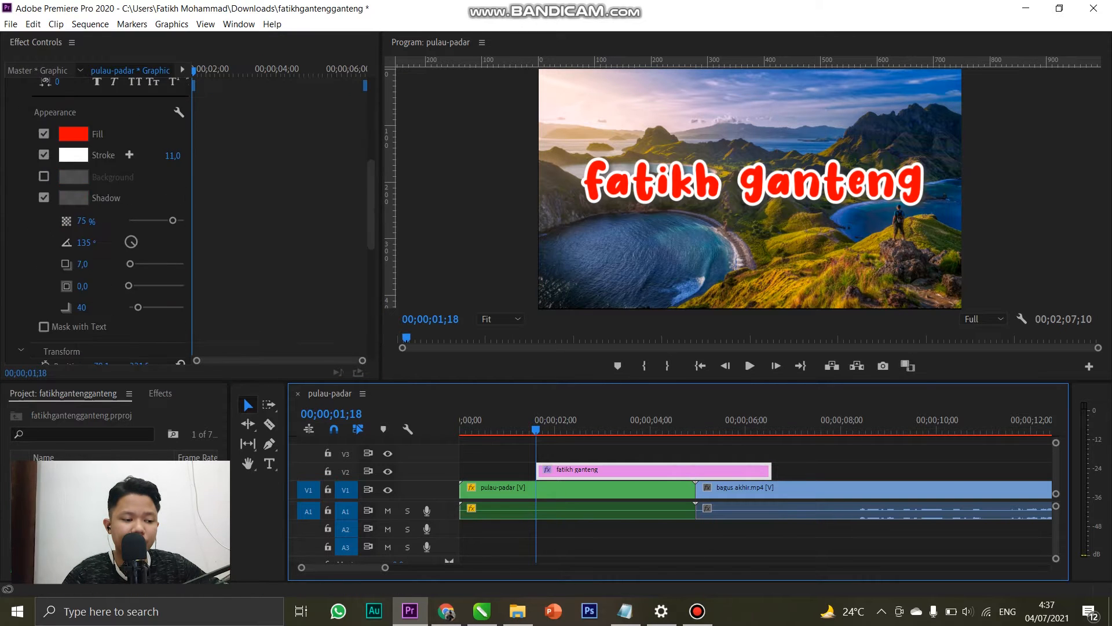
{"action": "scroll", "coordinate": [110, 232], "scroll_direction": "up", "scroll_amount": 10}
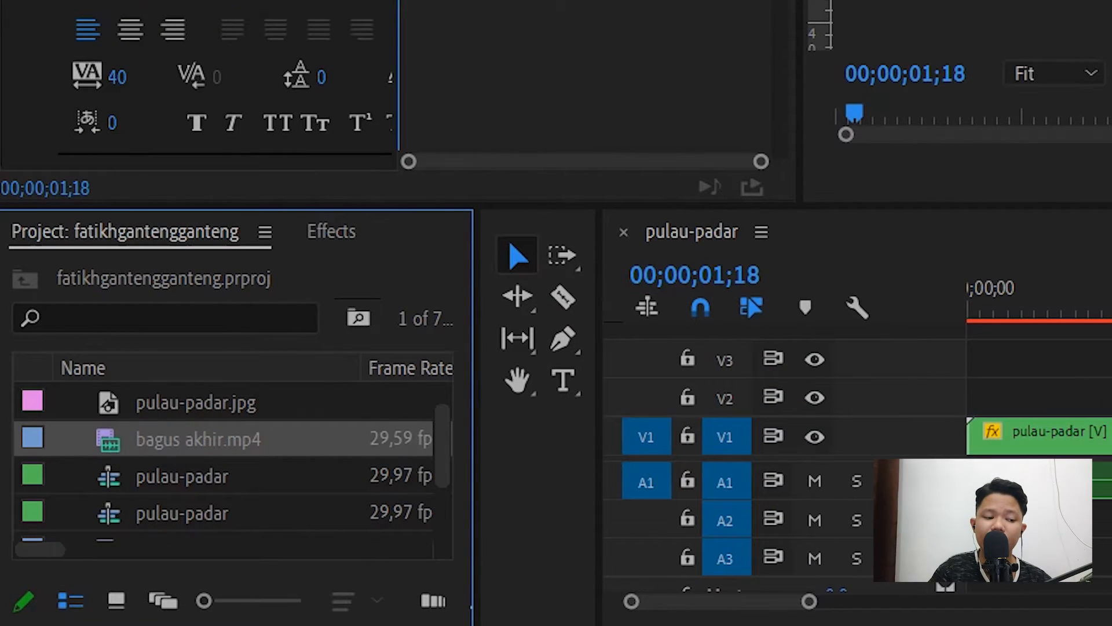
Switch back to Premiere Pro from the guide and find Film Dissolve in the Dissolve group of the Video Transitions effects.
{"action": "key", "text": "shift+7"}
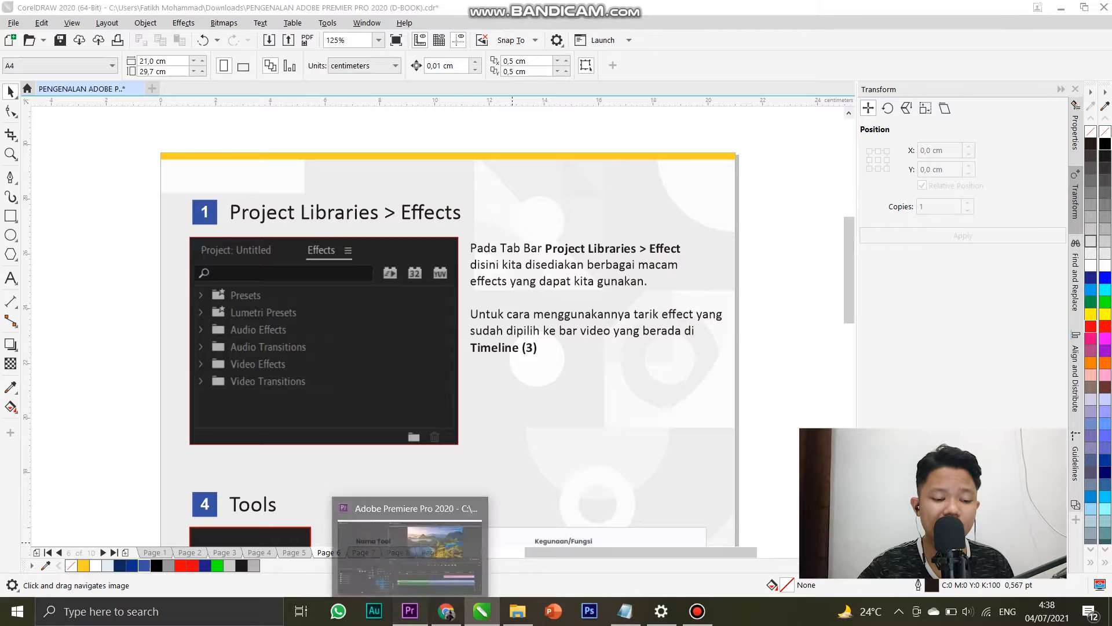
{"action": "left_click", "coordinate": [409, 611]}
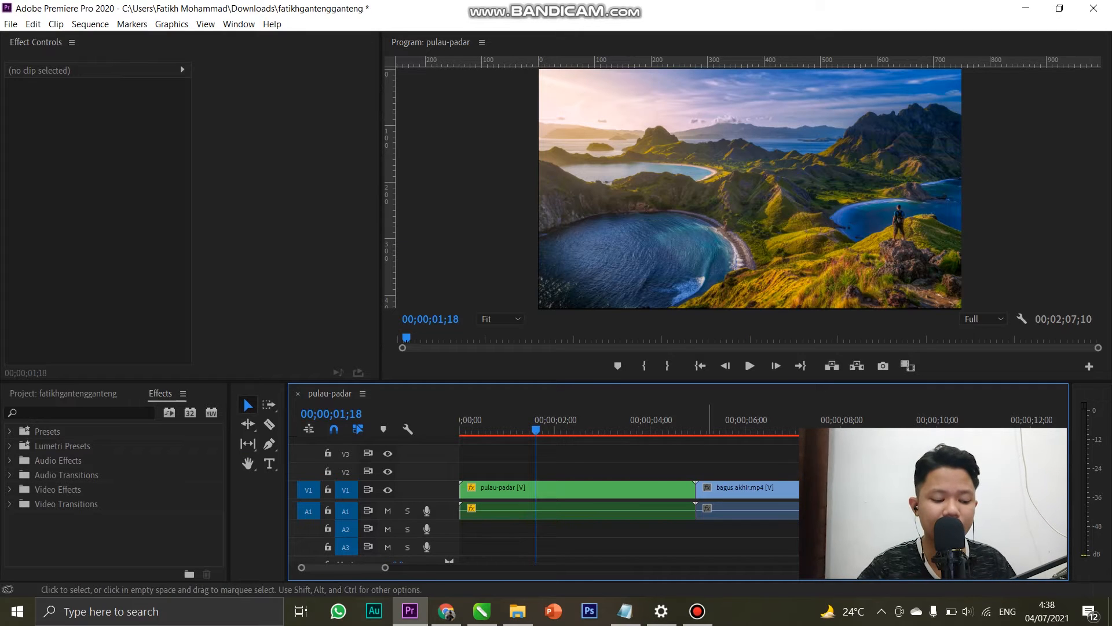
{"action": "left_click", "coordinate": [66, 504]}
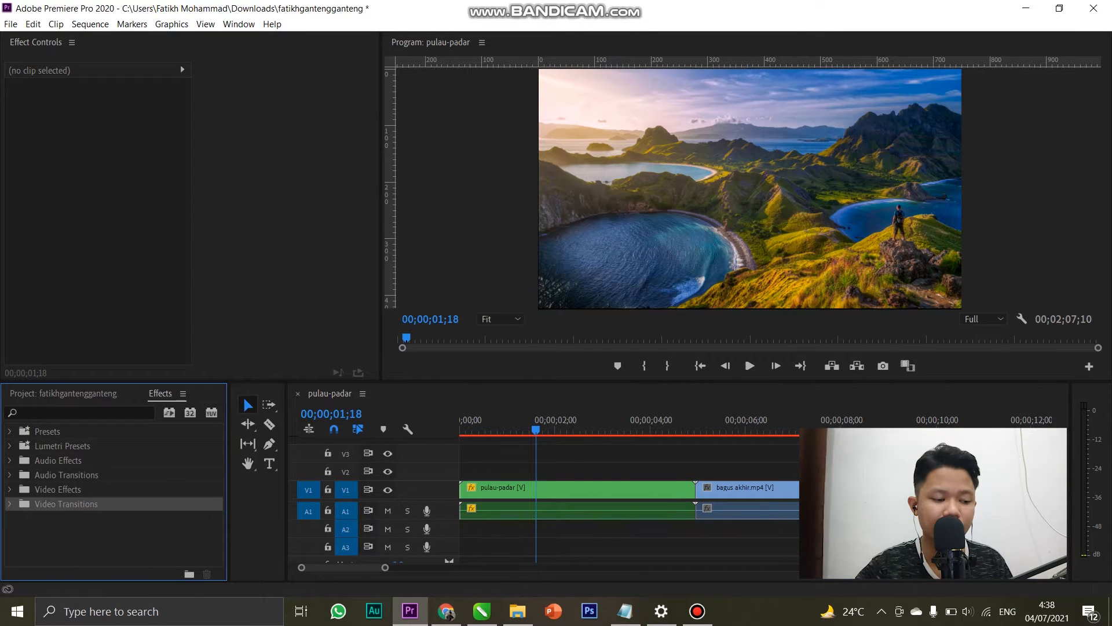
{"action": "left_click", "coordinate": [10, 504]}
{"action": "scroll", "coordinate": [111, 504], "scroll_direction": "down", "scroll_amount": 3}
{"action": "left_click", "coordinate": [17, 473]}
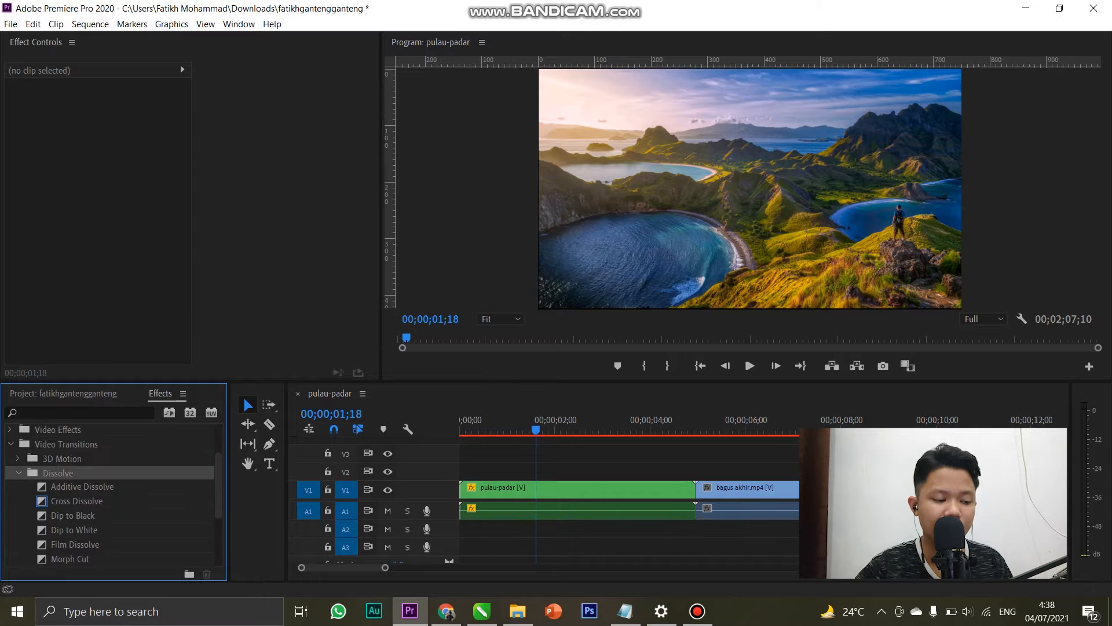
{"action": "scroll", "coordinate": [87, 487], "scroll_direction": "down", "scroll_amount": 3}
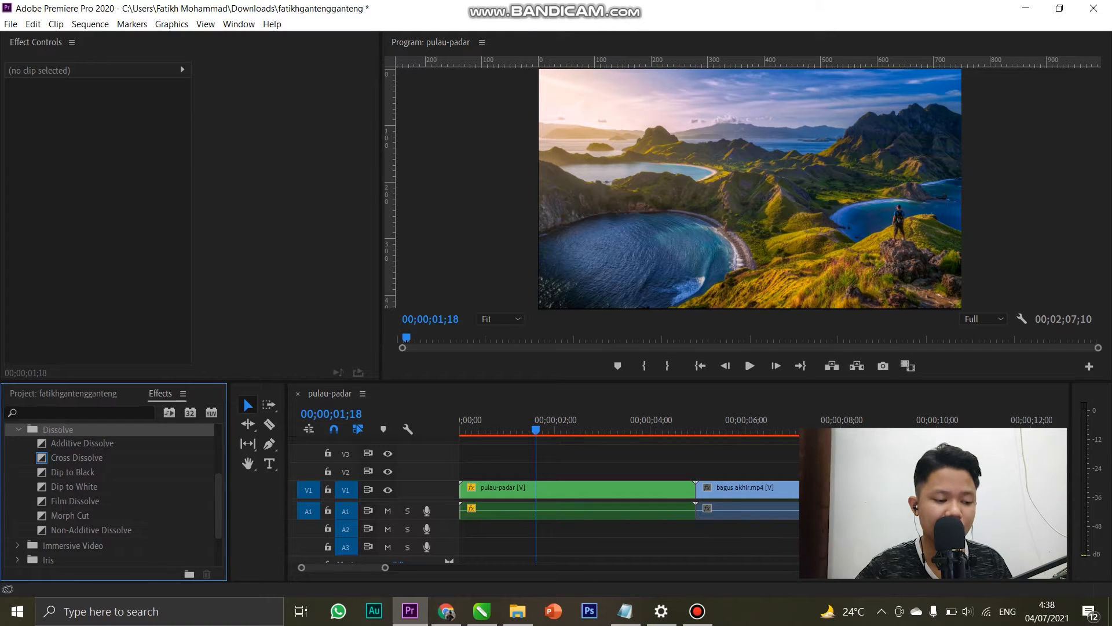
{"action": "left_click", "coordinate": [75, 501]}
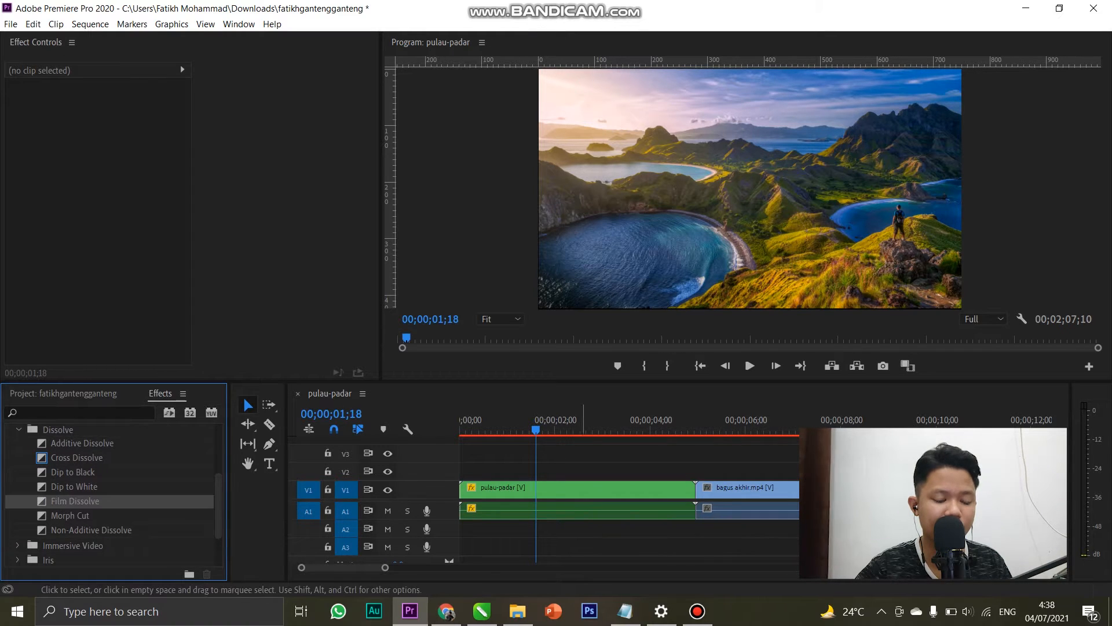
Play the sequence across the cut between the pulau-padar and bagus akhir.mp4 clips to view it without a transition.
{"action": "scroll", "coordinate": [715, 490], "scroll_direction": "up", "scroll_amount": 2}
{"action": "scroll", "coordinate": [629, 489], "scroll_direction": "down", "scroll_amount": 5}
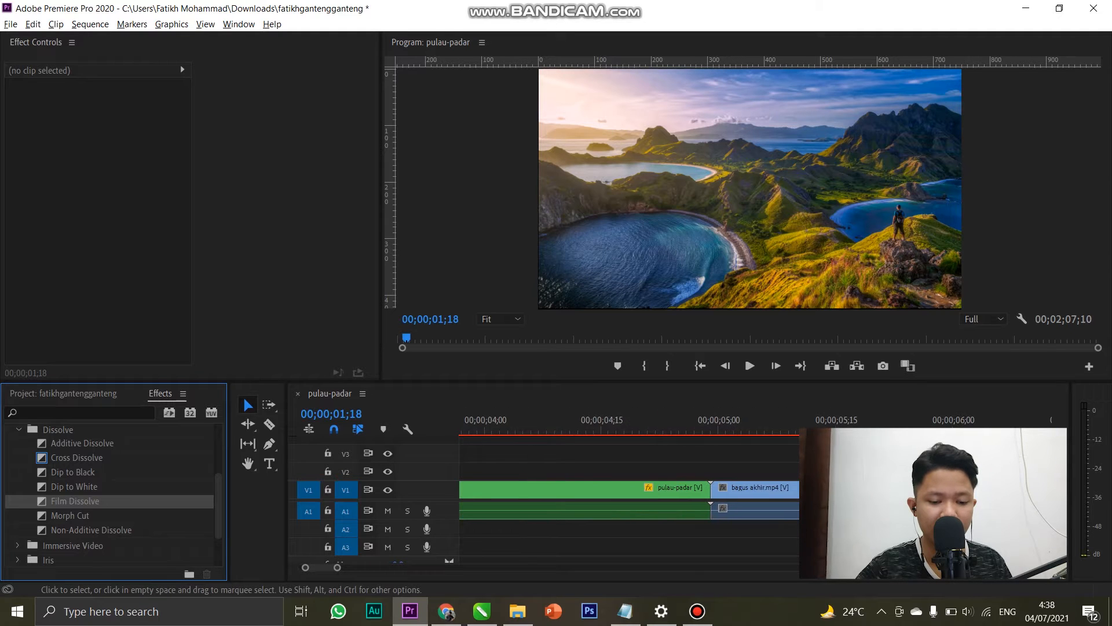
{"action": "scroll", "coordinate": [628, 490], "scroll_direction": "down", "scroll_amount": 2}
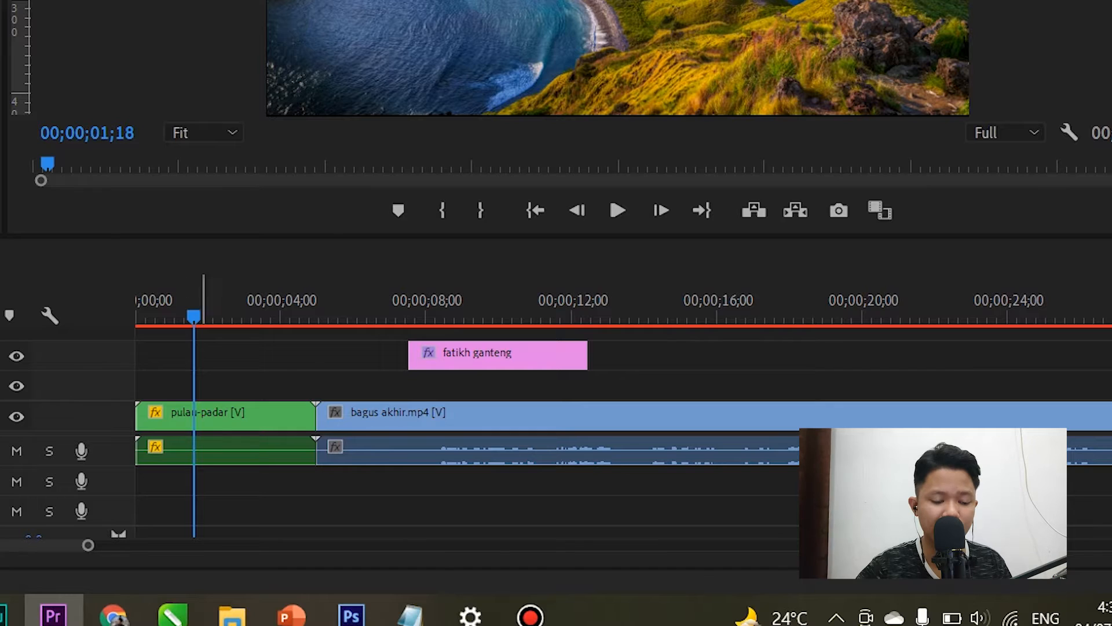
{"action": "left_click_drag", "start_coordinate": [888, 415], "coordinate": [116, 382]}
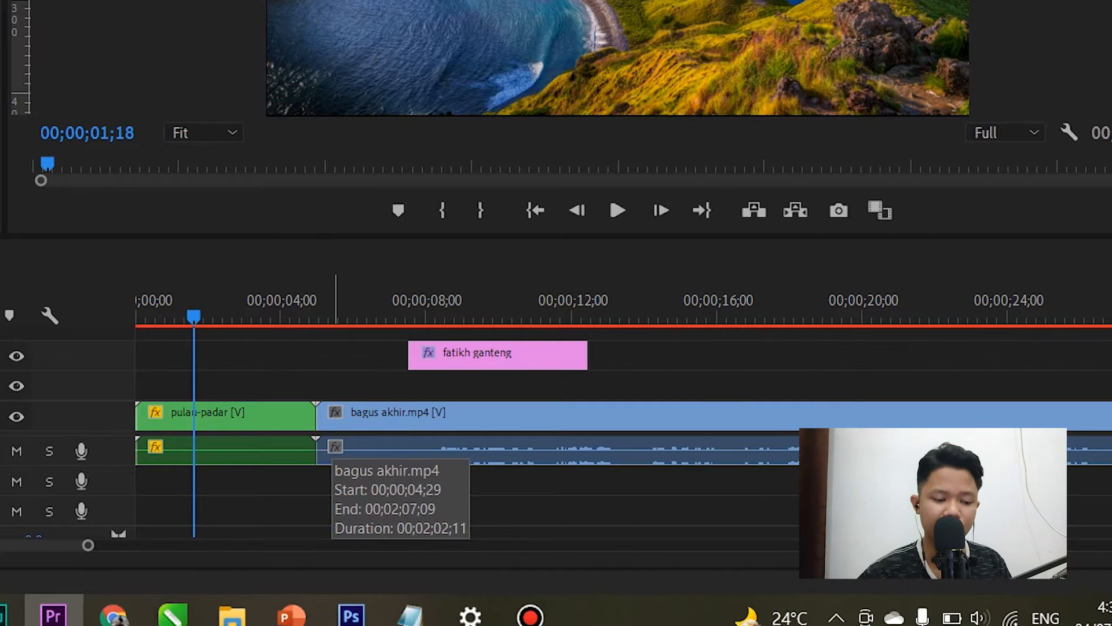
{"action": "scroll", "coordinate": [317, 432], "scroll_direction": "up", "scroll_amount": 2}
{"action": "scroll", "coordinate": [307, 417], "scroll_direction": "up", "scroll_amount": 3}
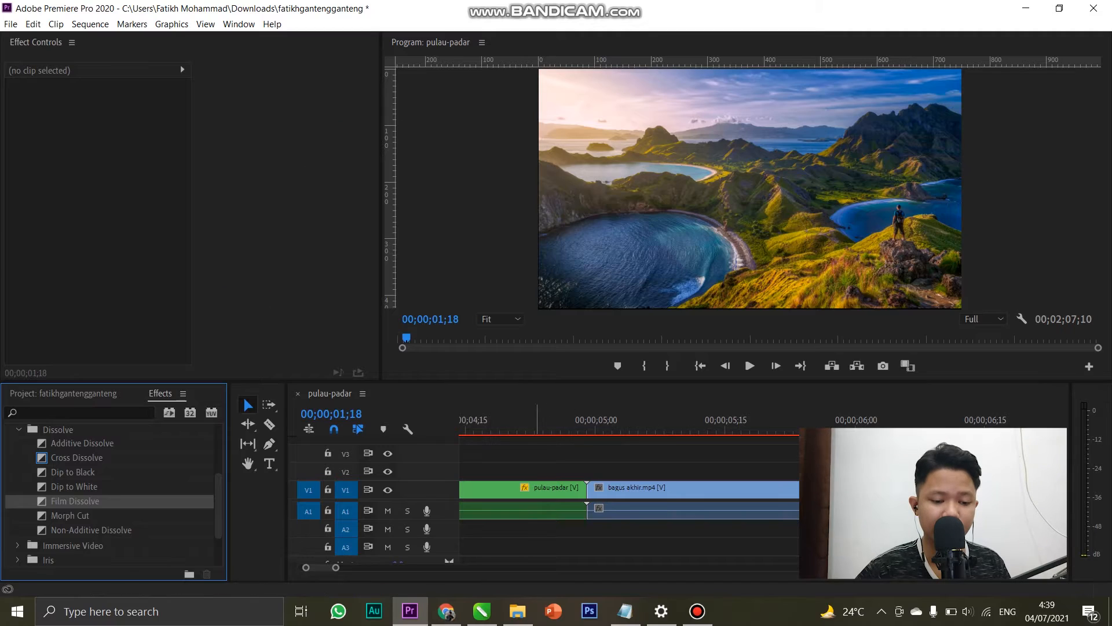
{"action": "left_click", "coordinate": [249, 316]}
{"action": "key", "text": "space"}
{"action": "key", "text": "space"}
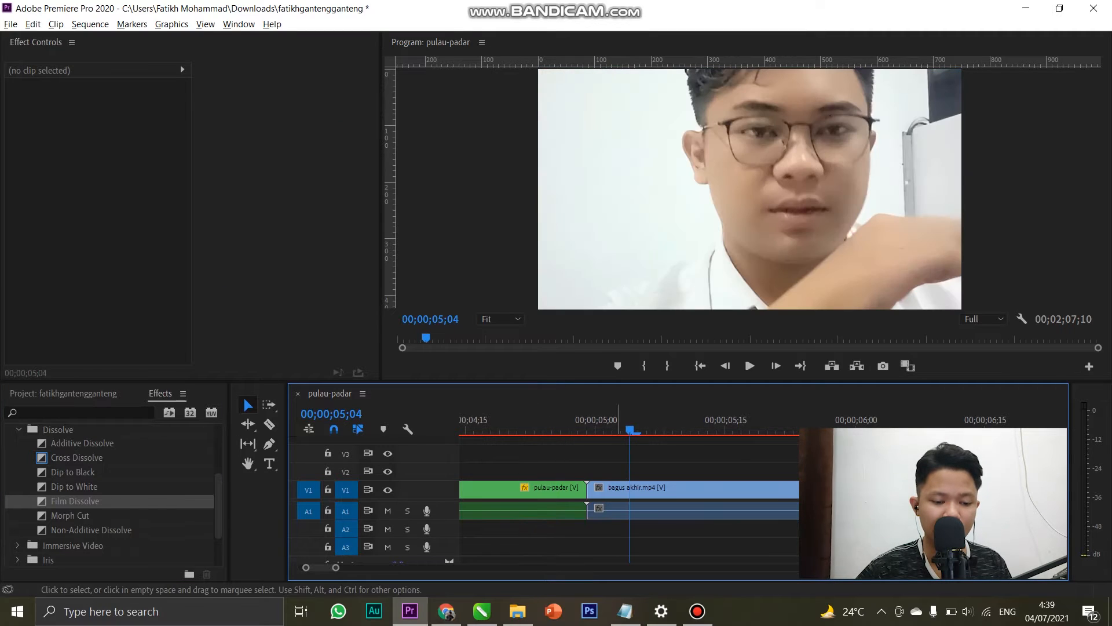
{"action": "scroll", "coordinate": [606, 493], "scroll_direction": "down", "scroll_amount": 2}
{"action": "left_click", "coordinate": [506, 427]}
{"action": "key", "text": "space"}
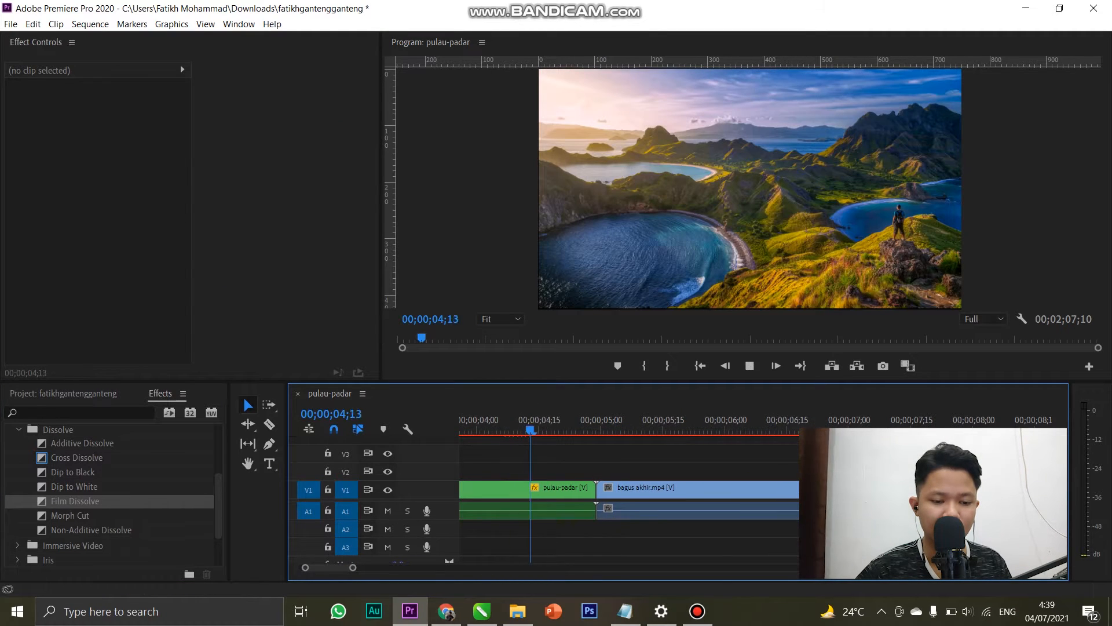
{"action": "key", "text": "space"}
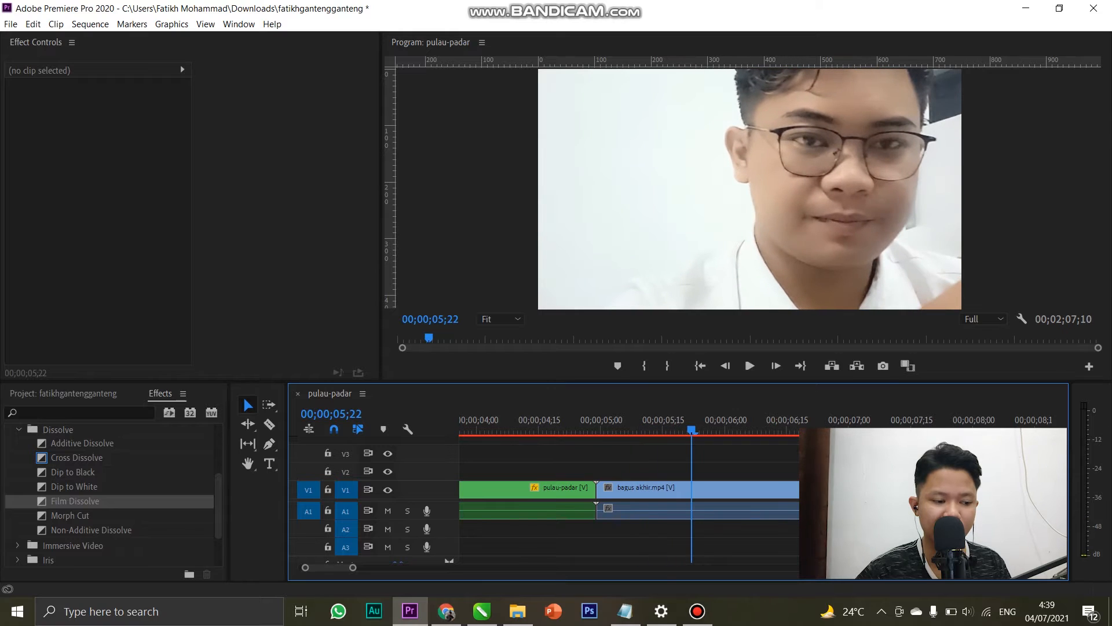
Apply Film Dissolve to the cut between pulau-padar and bagus akhir.mp4, accepting repeated frames, and play through the transition twice.
{"action": "left_click_drag", "start_coordinate": [75, 501], "coordinate": [599, 490]}
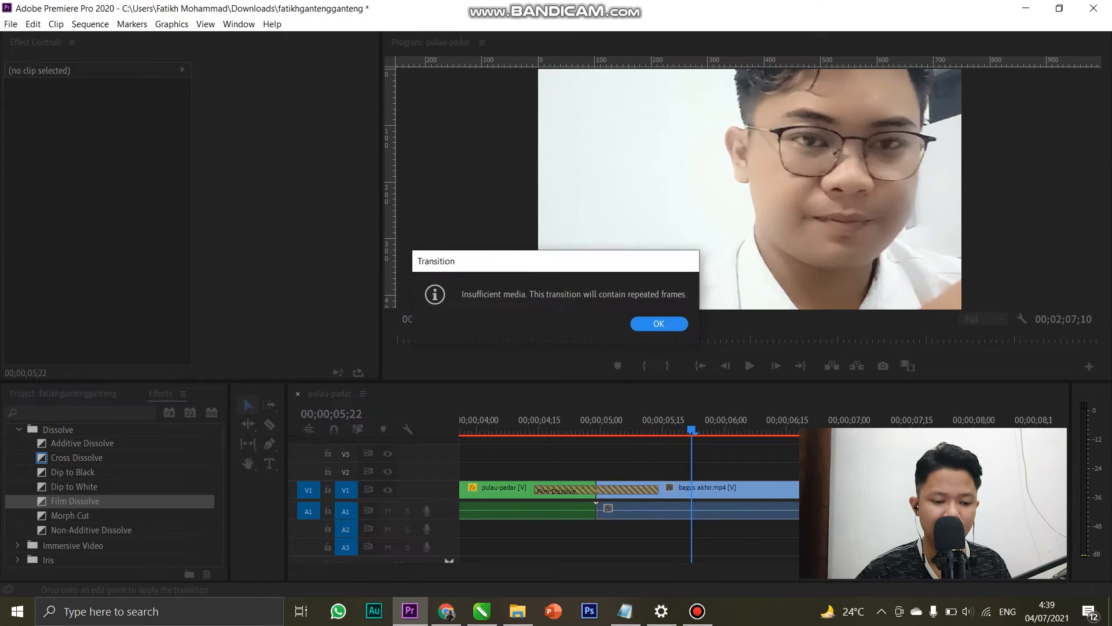
{"action": "left_click", "coordinate": [659, 324]}
{"action": "left_click", "coordinate": [497, 428]}
{"action": "key", "text": "space"}
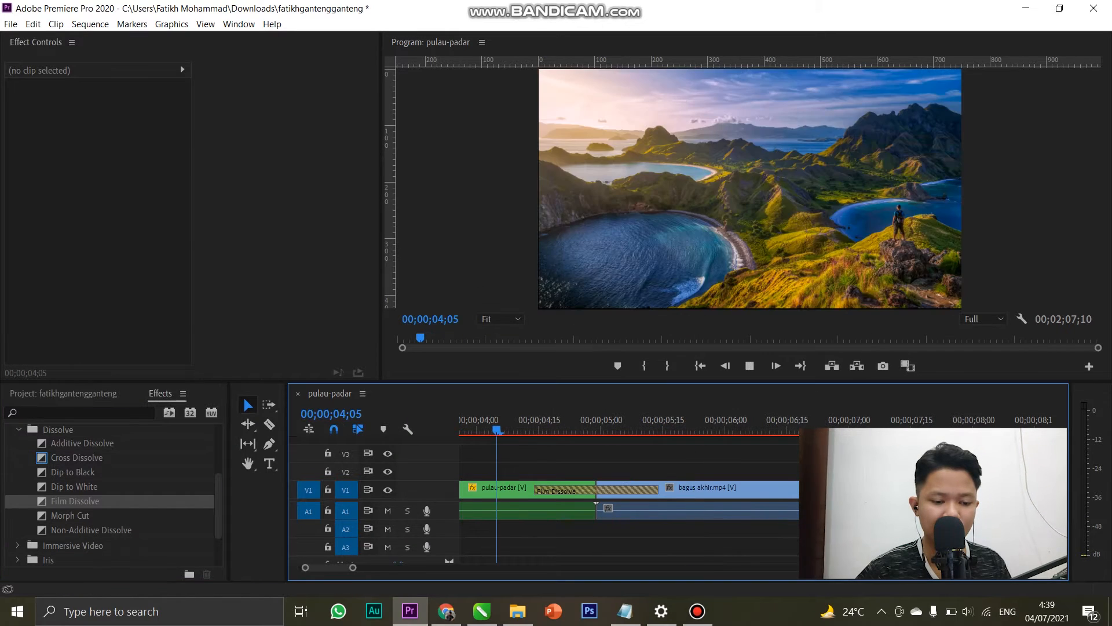
{"action": "key", "text": "space"}
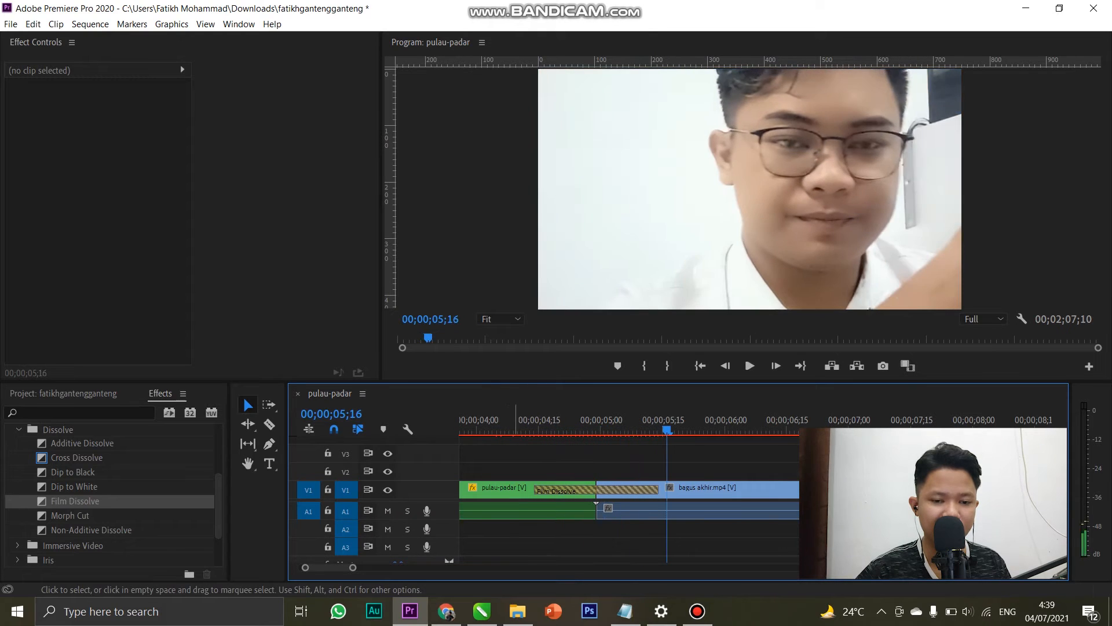
{"action": "left_click", "coordinate": [501, 429]}
{"action": "key", "text": "space"}
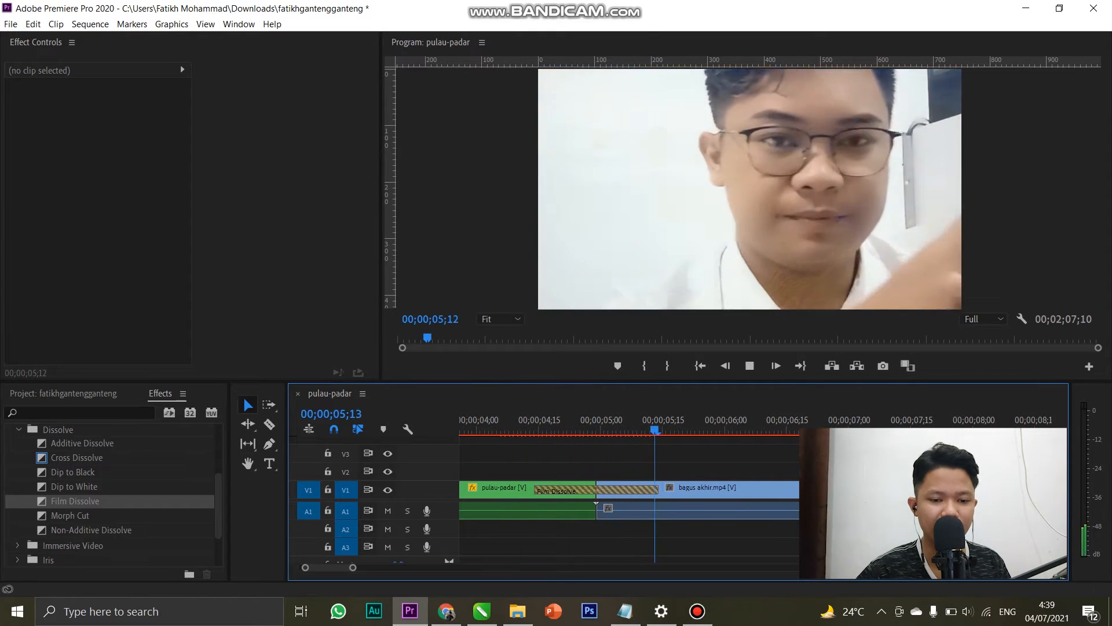
{"action": "key", "text": "space"}
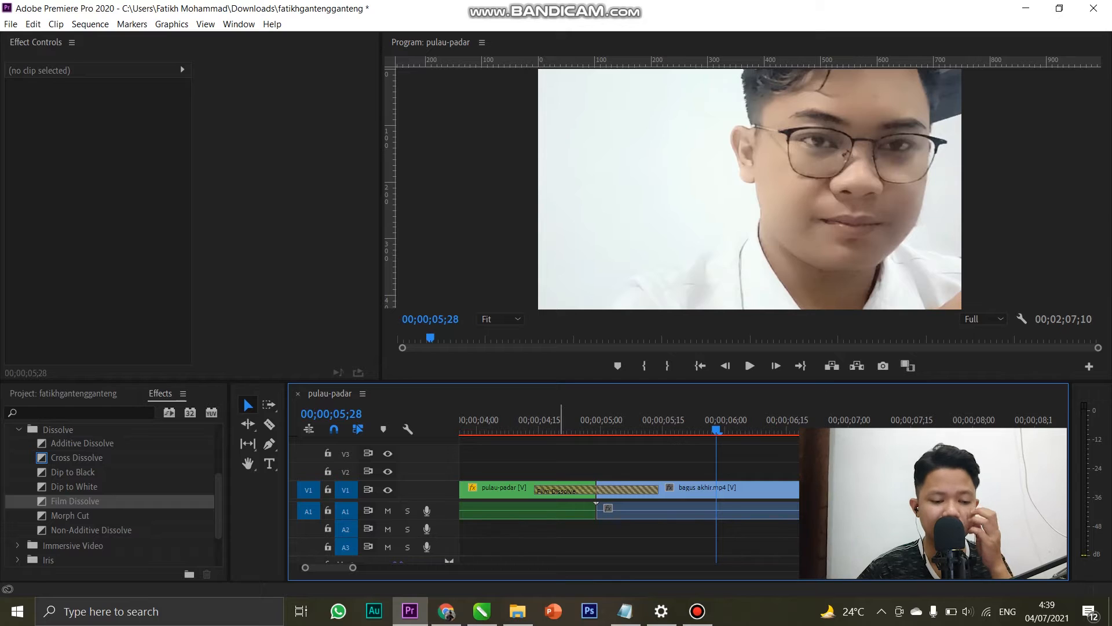
Replace the Film Dissolve between pulau-padar and bagus akhir.mp4 with Inset from the Wipe group, and play through the transition.
{"action": "scroll", "coordinate": [113, 494], "scroll_direction": "down", "scroll_amount": 1}
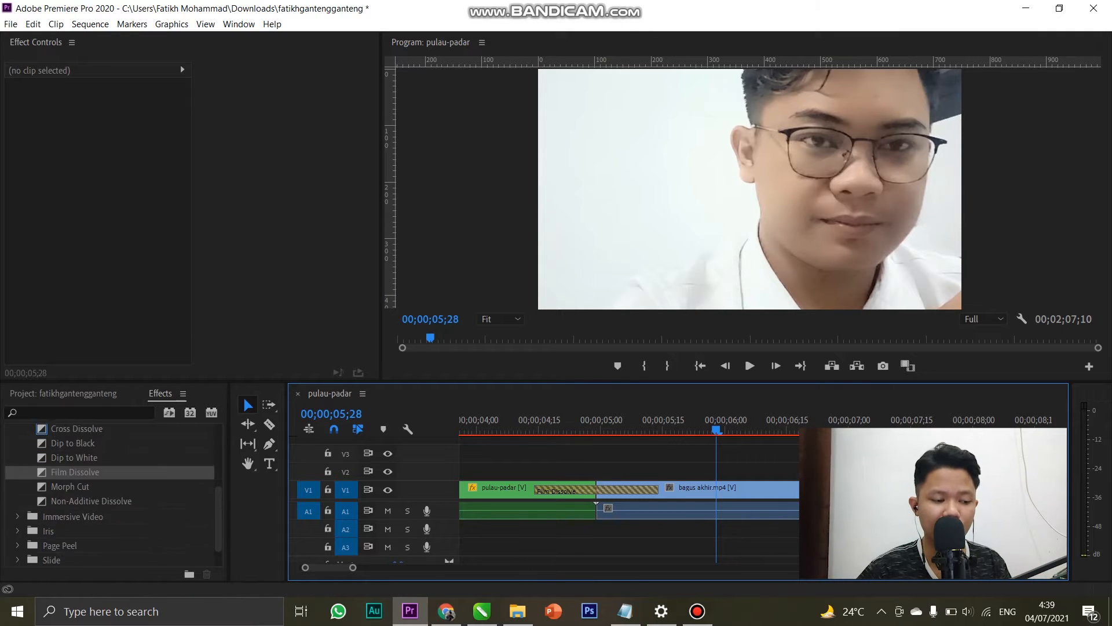
{"action": "scroll", "coordinate": [114, 494], "scroll_direction": "down", "scroll_amount": 1}
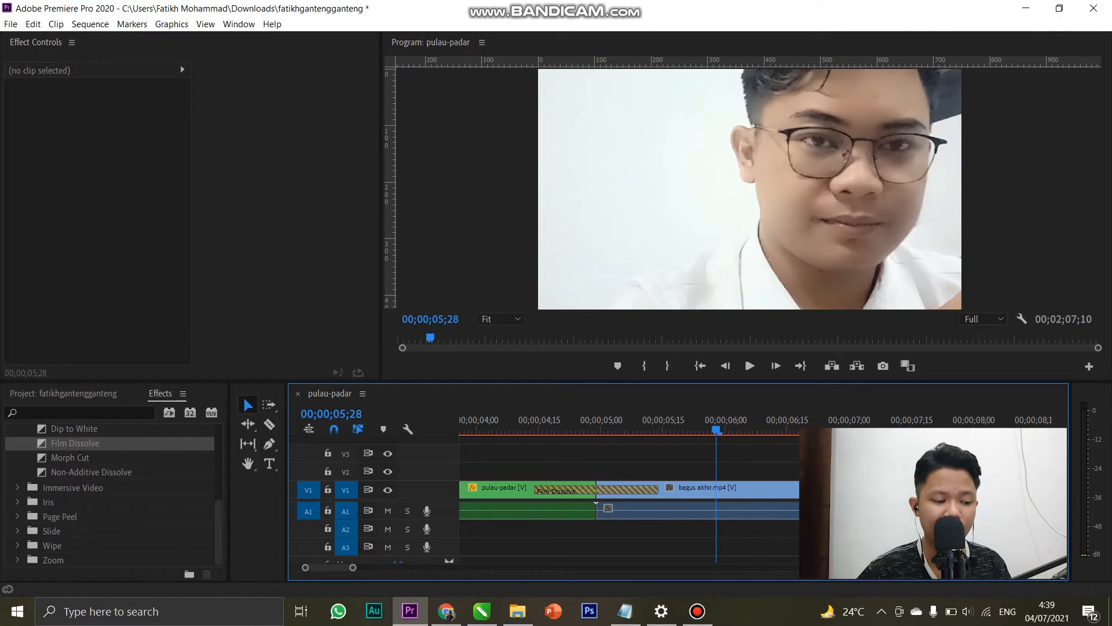
{"action": "left_click", "coordinate": [18, 545]}
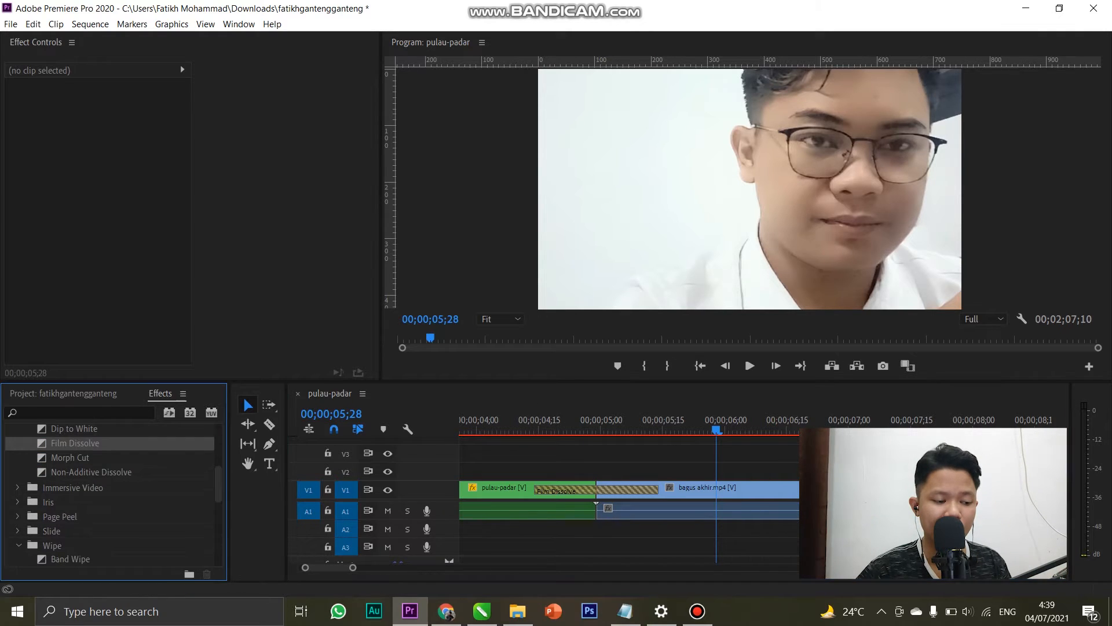
{"action": "left_click", "coordinate": [18, 545]}
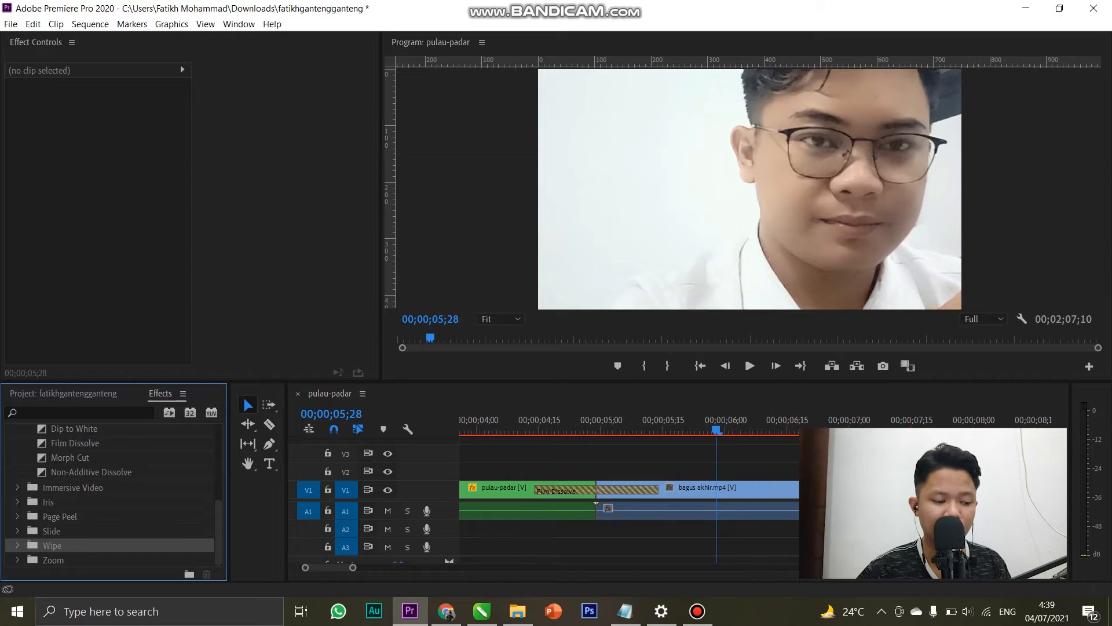
{"action": "left_click", "coordinate": [18, 545]}
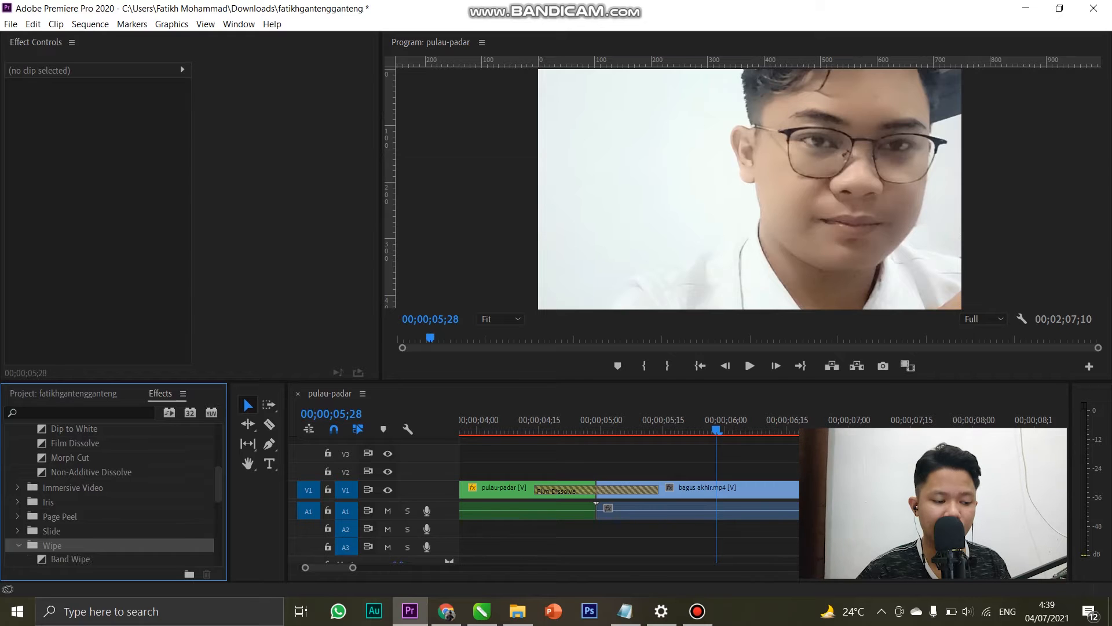
{"action": "scroll", "coordinate": [60, 516], "scroll_direction": "down", "scroll_amount": 3}
{"action": "left_click", "coordinate": [60, 516]}
{"action": "left_click_drag", "start_coordinate": [59, 515], "coordinate": [591, 490]}
{"action": "left_click", "coordinate": [514, 429]}
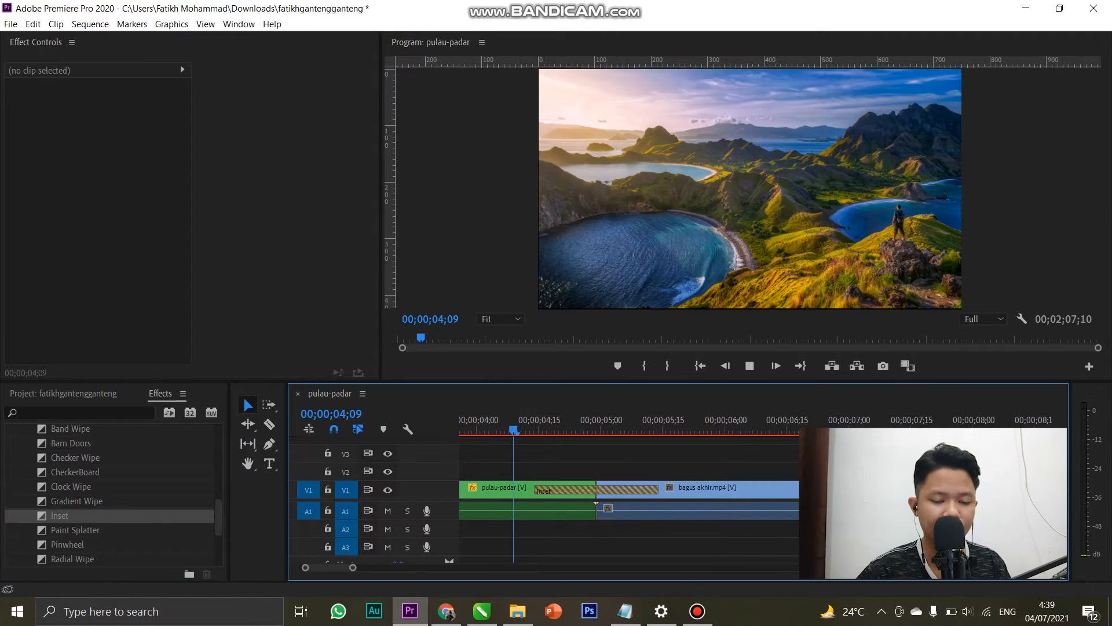
{"action": "key", "text": "space"}
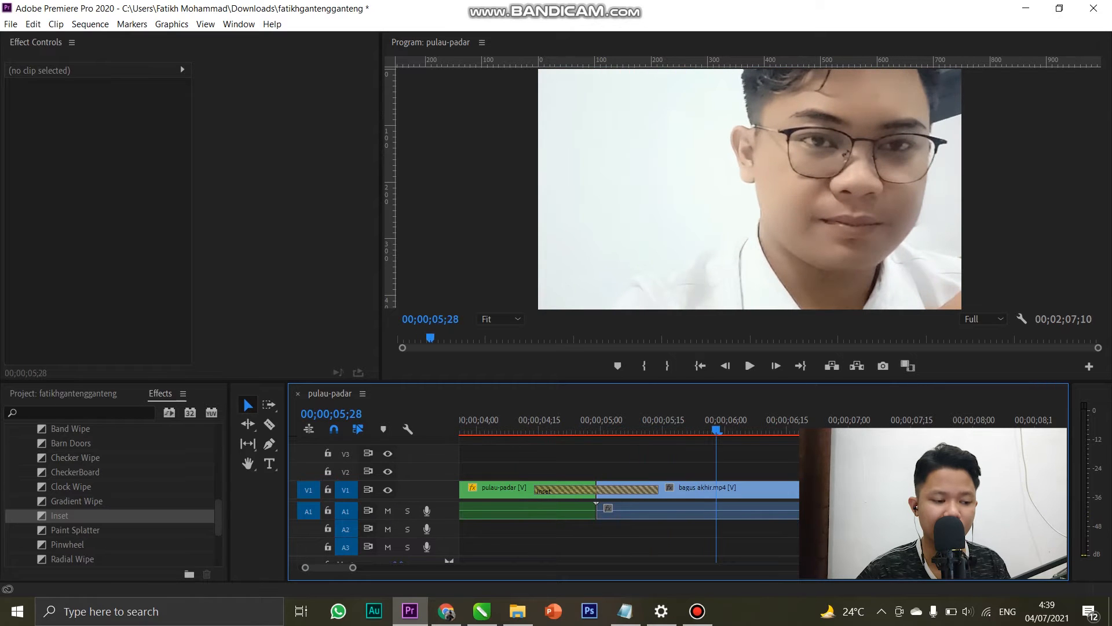
Replace the Inset transition with Barn Doors from the Wipe group and play the sequence across the cut.
{"action": "scroll", "coordinate": [71, 515], "scroll_direction": "up", "scroll_amount": 2}
{"action": "left_click_drag", "start_coordinate": [70, 516], "coordinate": [576, 490]}
{"action": "left_click", "coordinate": [518, 430]}
{"action": "key", "text": "space"}
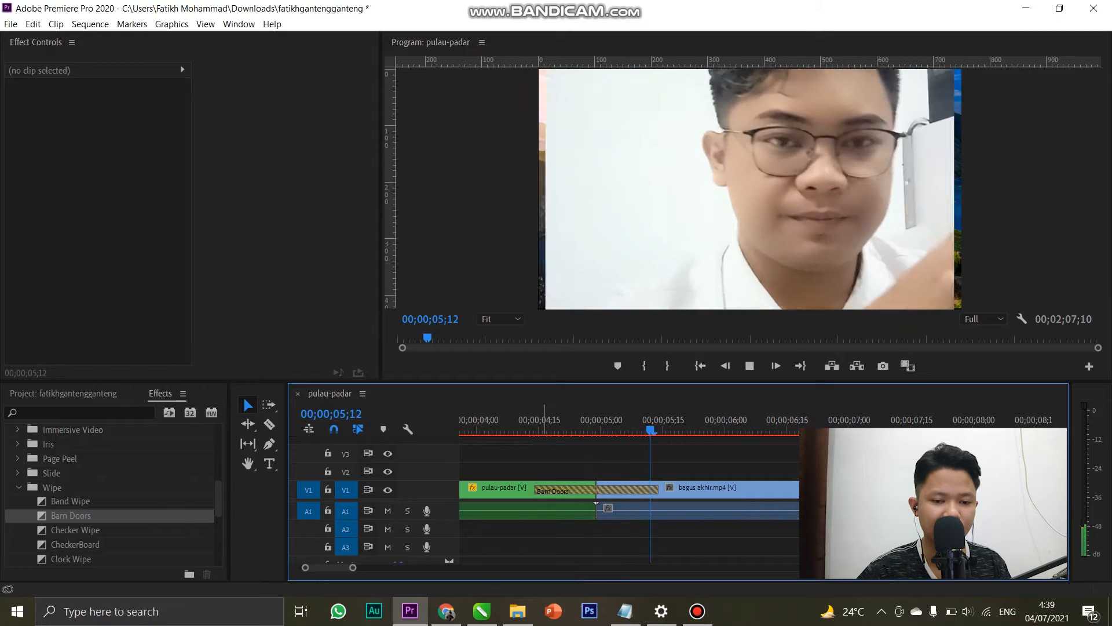
{"action": "key", "text": "space"}
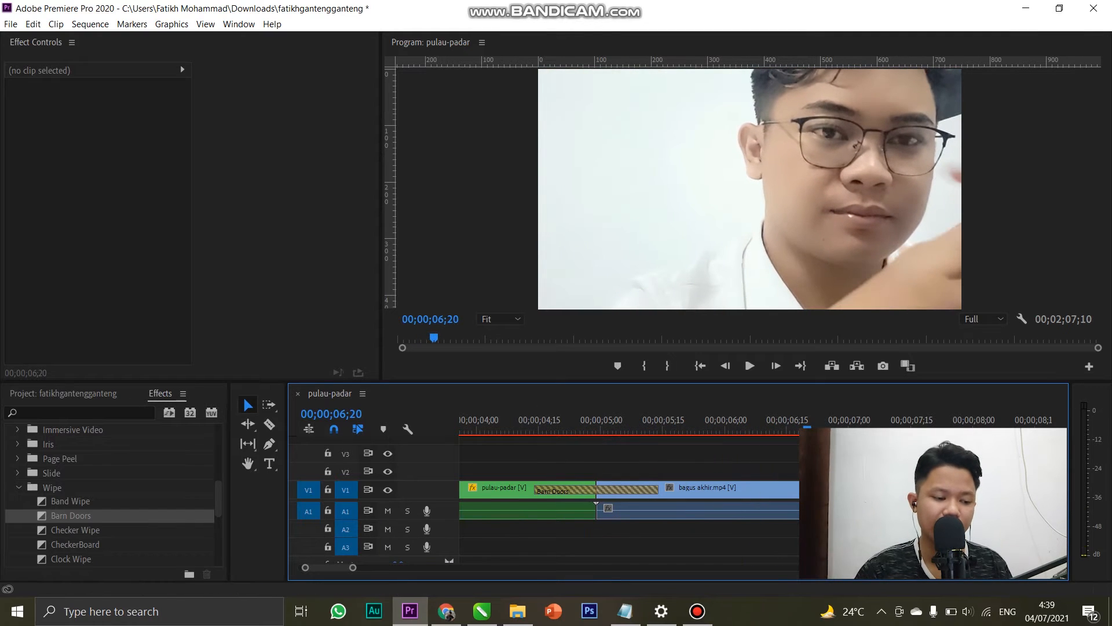
Delete the Barn Doors transition from the cut between pulau-padar and bagus akhir.mp4.
{"action": "scroll", "coordinate": [113, 493], "scroll_direction": "up", "scroll_amount": 5}
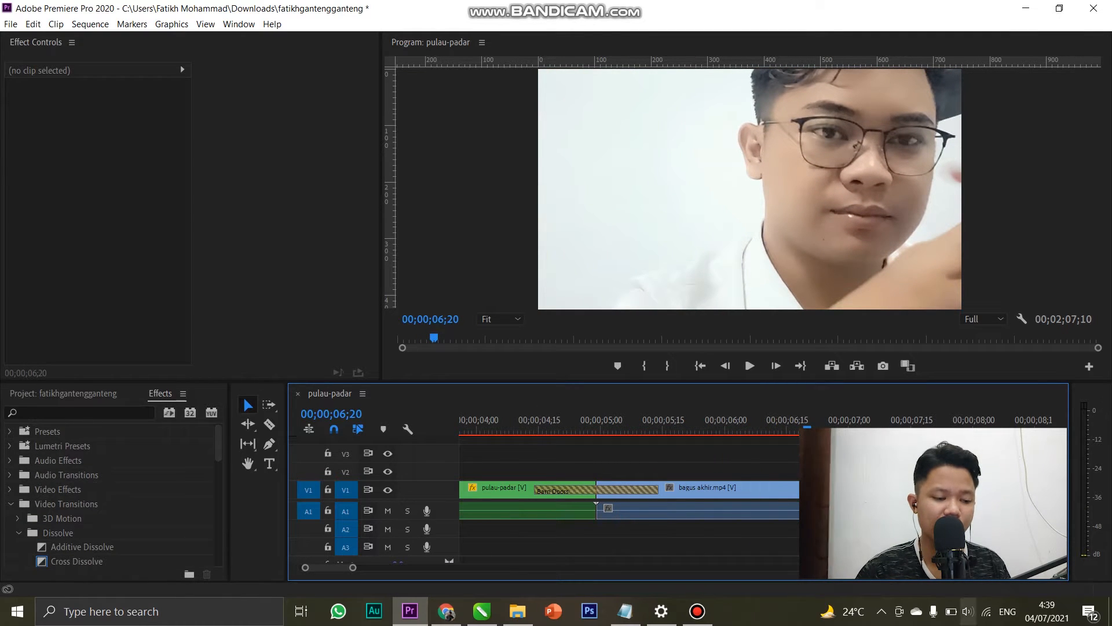
{"action": "left_click", "coordinate": [634, 490]}
{"action": "key", "text": "Delete"}
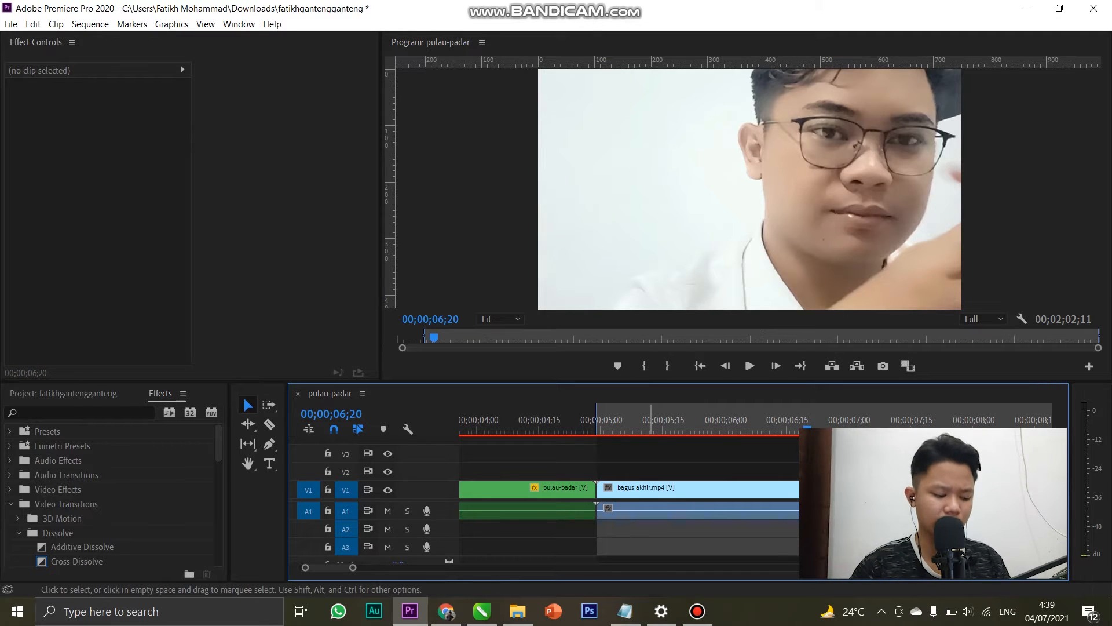
Switch to the guide in CorelDRAW and read through the Tools table on page 6, from the Selection tool to the Zoom tool.
{"action": "scroll", "coordinate": [637, 492], "scroll_direction": "down", "scroll_amount": 3}
{"action": "key", "text": "super"}
{"action": "scroll", "coordinate": [645, 492], "scroll_direction": "down", "scroll_amount": 2}
{"action": "key", "text": "super"}
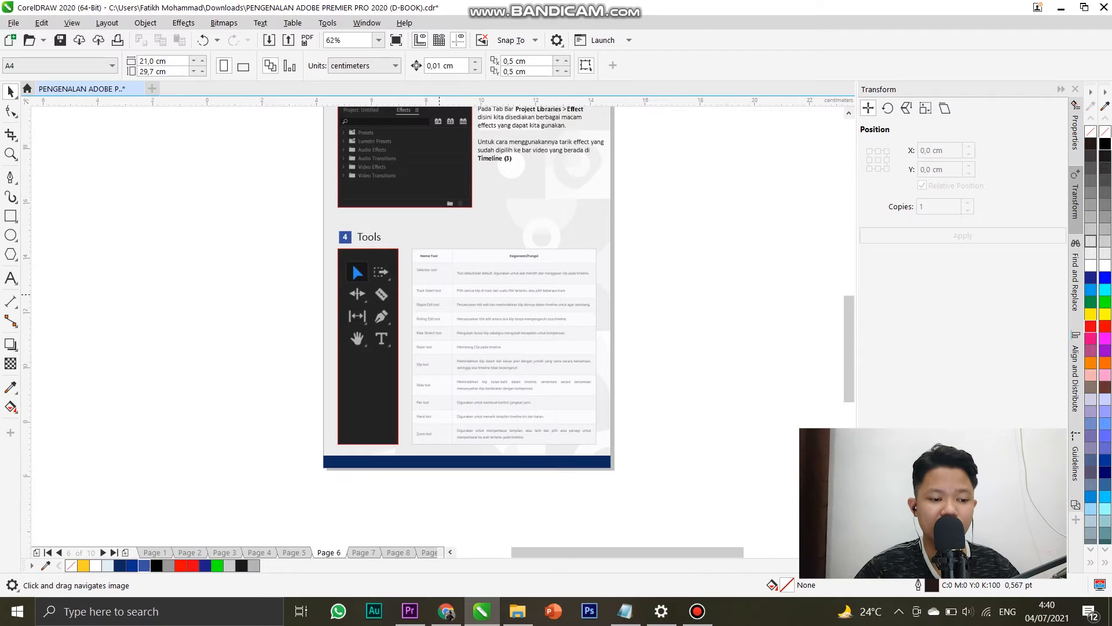
{"action": "scroll", "coordinate": [439, 294], "scroll_direction": "up", "scroll_amount": 2}
{"action": "scroll", "coordinate": [188, 309], "scroll_direction": "down", "scroll_amount": 1}
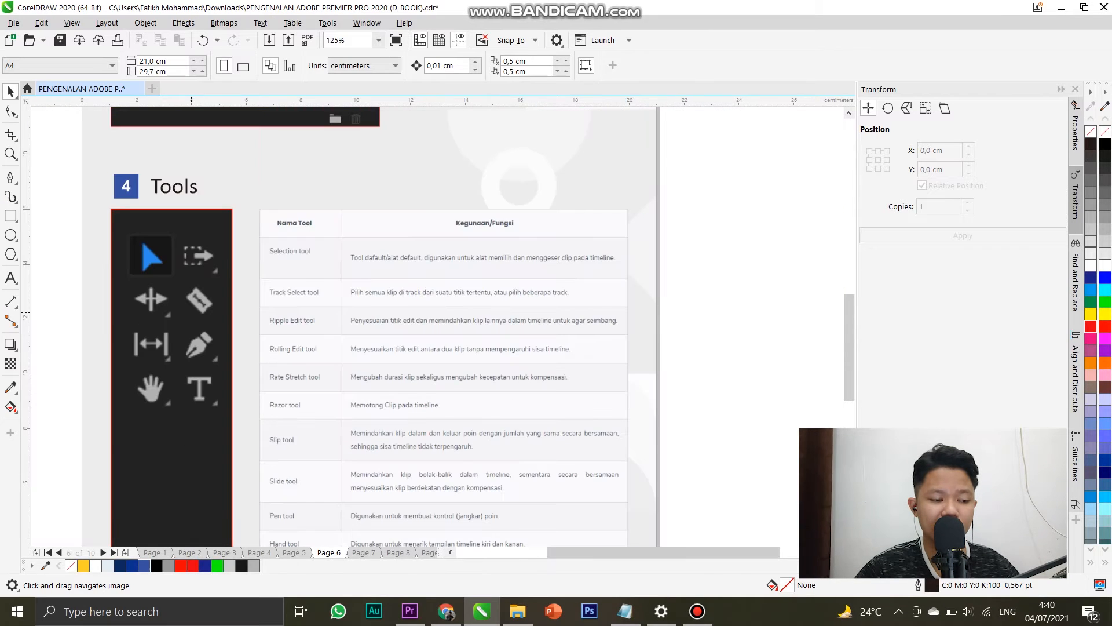
{"action": "left_click_drag", "start_coordinate": [190, 313], "coordinate": [268, 268]}
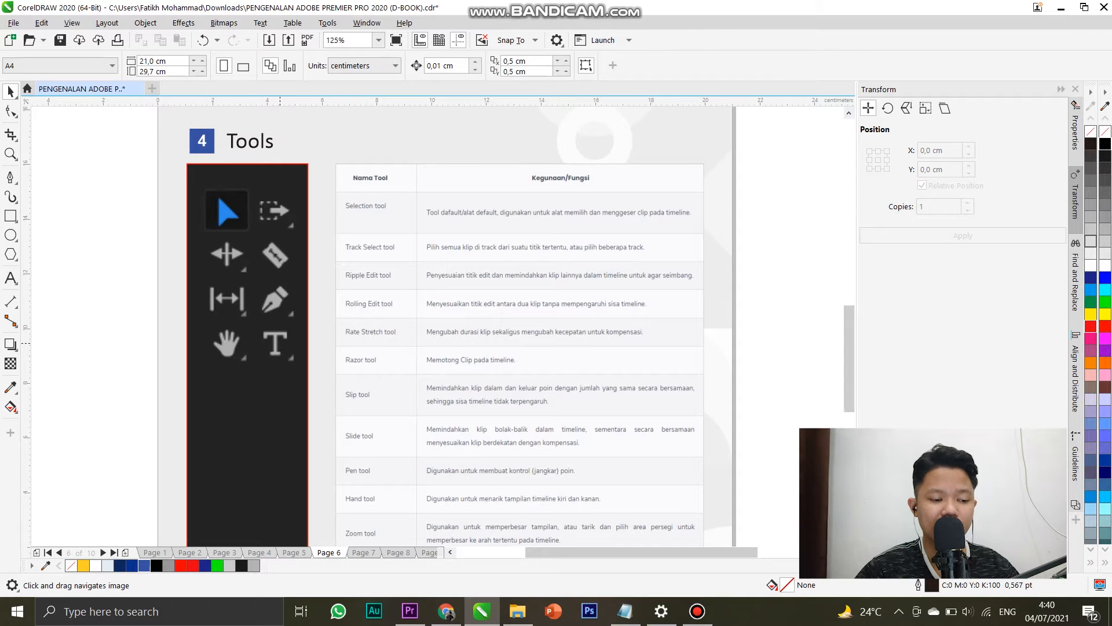
{"action": "scroll", "coordinate": [494, 378], "scroll_direction": "down", "scroll_amount": 1}
{"action": "mouse_move", "coordinate": [493, 379]}
{"action": "left_mouse_down"}
{"action": "mouse_move", "coordinate": [466, 480]}
{"action": "mouse_move", "coordinate": [492, 396]}
{"action": "left_mouse_up"}
{"action": "scroll", "coordinate": [371, 369], "scroll_direction": "up", "scroll_amount": 1}
{"action": "left_click_drag", "start_coordinate": [729, 376], "coordinate": [543, 285]}
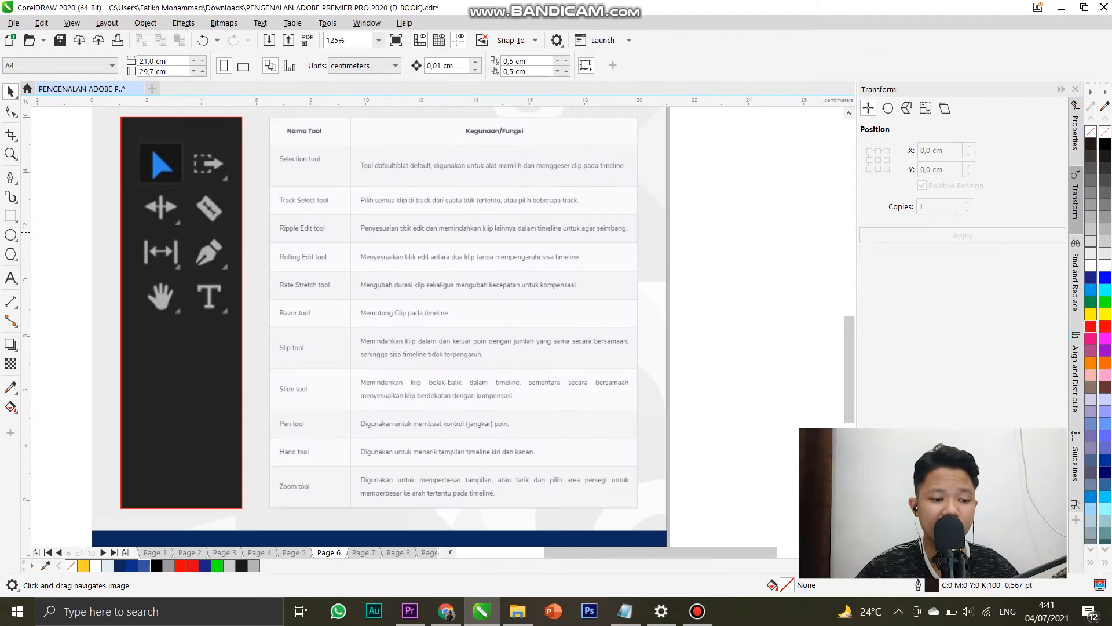
{"action": "scroll", "coordinate": [383, 232], "scroll_direction": "up", "scroll_amount": 1}
{"action": "left_click_drag", "start_coordinate": [383, 207], "coordinate": [382, 323]}
{"action": "scroll", "coordinate": [449, 332], "scroll_direction": "down", "scroll_amount": 1}
{"action": "left_click_drag", "start_coordinate": [510, 502], "coordinate": [529, 351]}
{"action": "scroll", "coordinate": [531, 318], "scroll_direction": "down", "scroll_amount": 2}
{"action": "scroll", "coordinate": [527, 269], "scroll_direction": "up", "scroll_amount": 2}
{"action": "left_click_drag", "start_coordinate": [527, 269], "coordinate": [540, 288]}
{"action": "scroll", "coordinate": [540, 304], "scroll_direction": "down", "scroll_amount": 1}
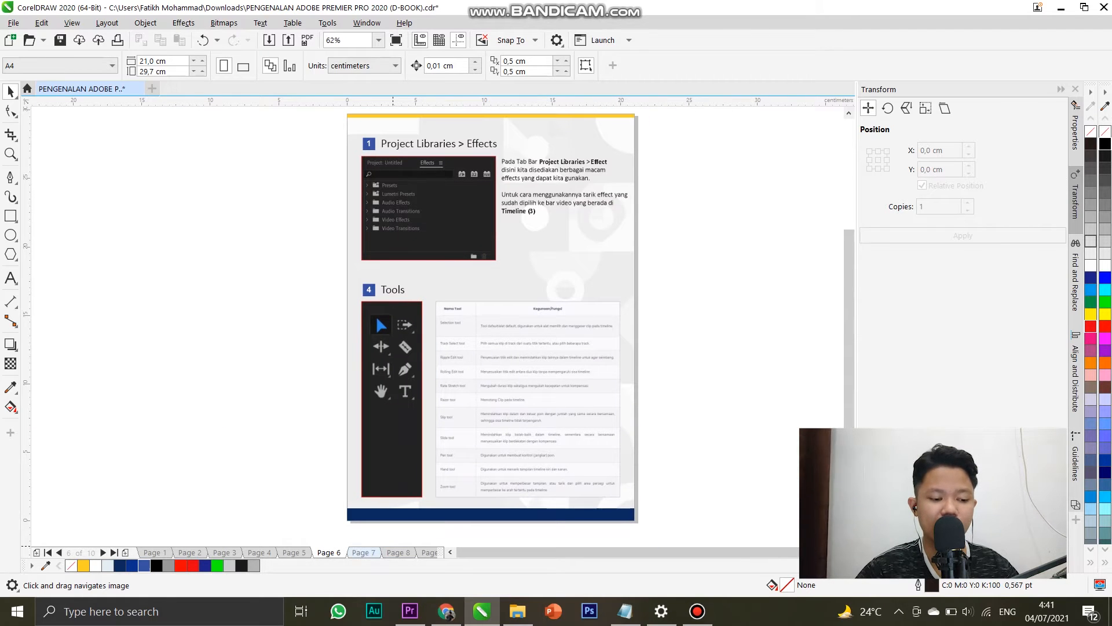
Open page 7 of the guide and examine the Effect Controls explanation, covering the Motion and Opacity settings.
{"action": "left_click", "coordinate": [364, 552]}
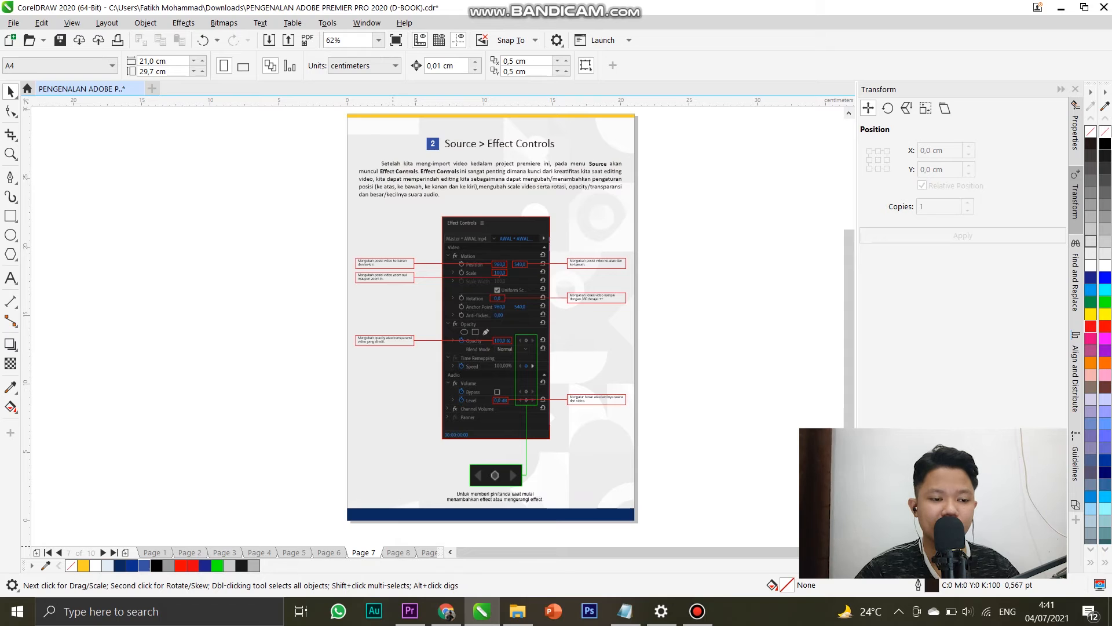
{"action": "scroll", "coordinate": [529, 168], "scroll_direction": "up", "scroll_amount": 1}
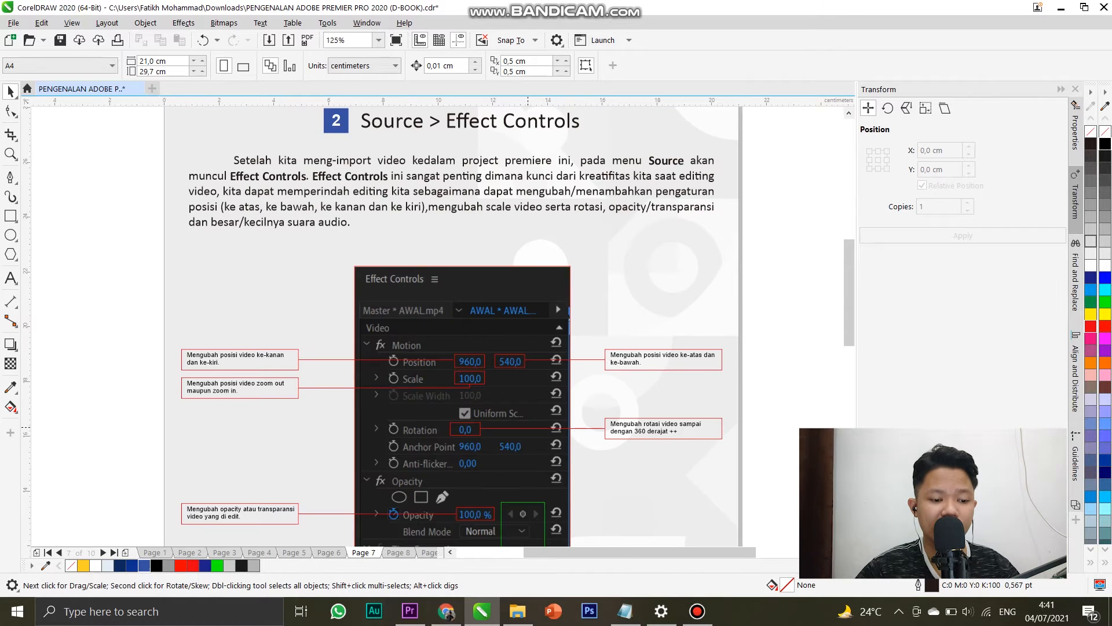
{"action": "left_click_drag", "start_coordinate": [489, 455], "coordinate": [498, 254]}
{"action": "left_click_drag", "start_coordinate": [489, 183], "coordinate": [475, 259]}
{"action": "scroll", "coordinate": [475, 260], "scroll_direction": "up", "scroll_amount": 1}
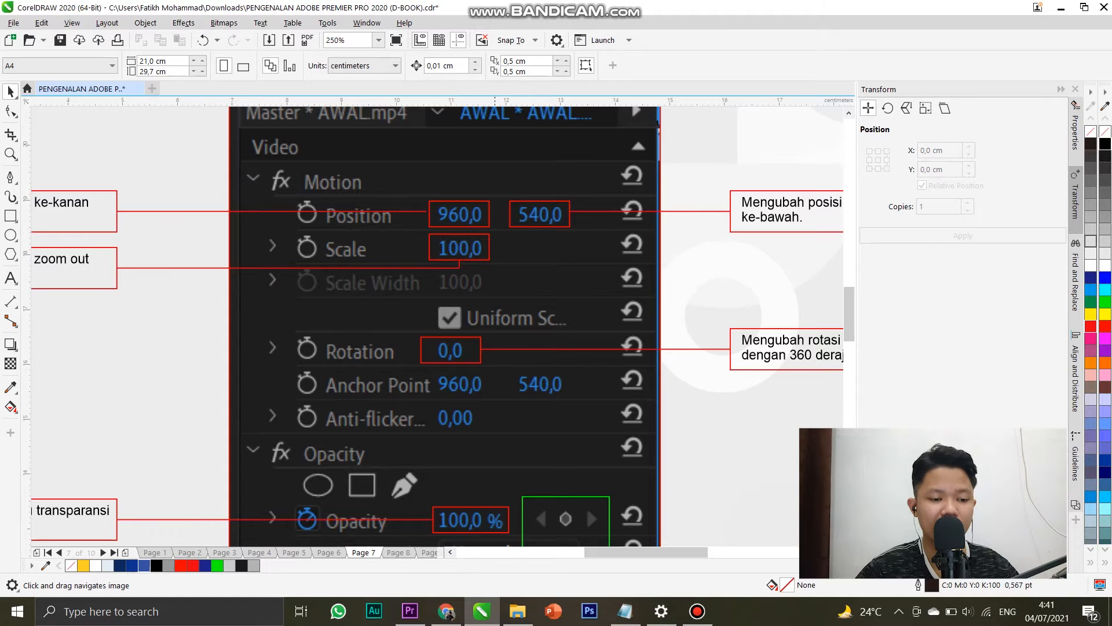
{"action": "scroll", "coordinate": [502, 242], "scroll_direction": "down", "scroll_amount": 2}
{"action": "scroll", "coordinate": [501, 250], "scroll_direction": "up", "scroll_amount": 2}
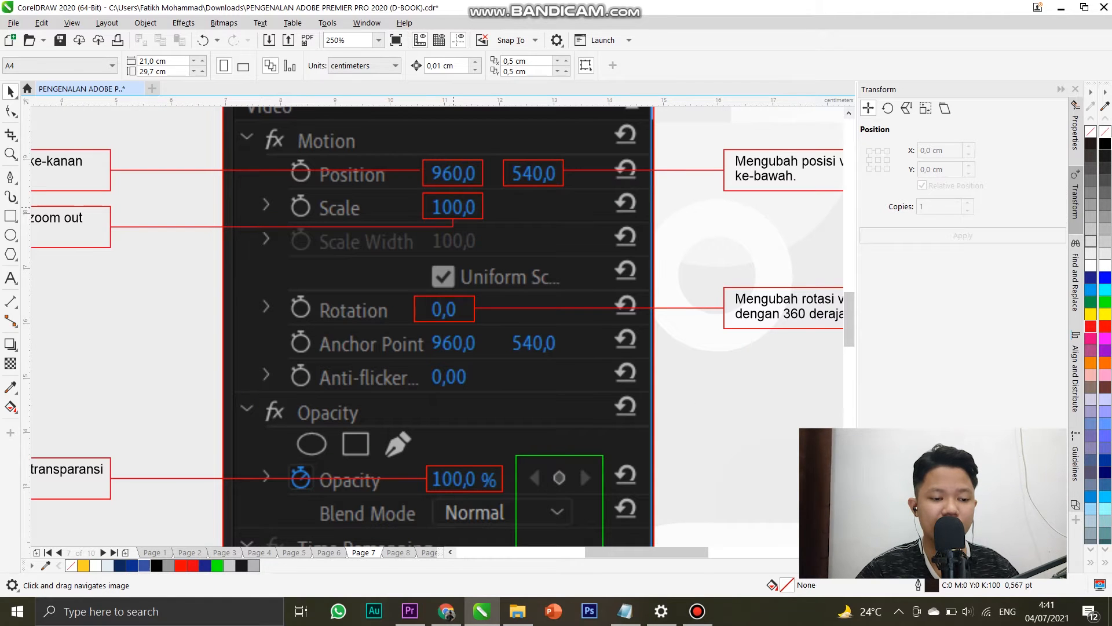
{"action": "left_click_drag", "start_coordinate": [450, 490], "coordinate": [485, 212]}
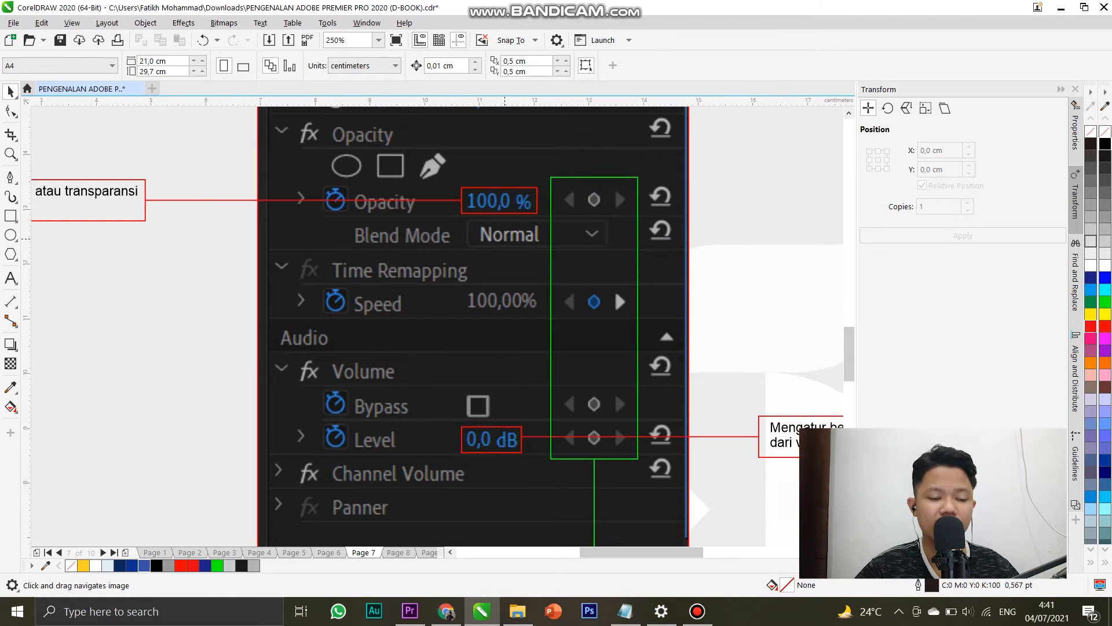
Examine the Time Remapping and Volume settings on page 7 and read the note on the keyframe marker below the panel image.
{"action": "scroll", "coordinate": [486, 204], "scroll_direction": "down", "scroll_amount": 2}
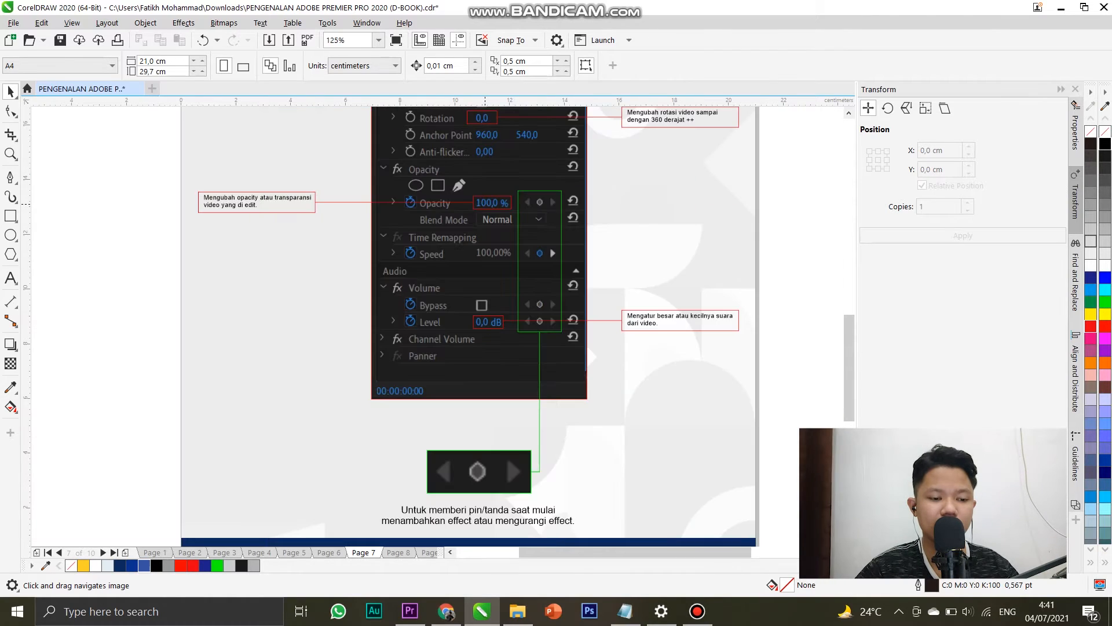
{"action": "scroll", "coordinate": [455, 271], "scroll_direction": "up", "scroll_amount": 1}
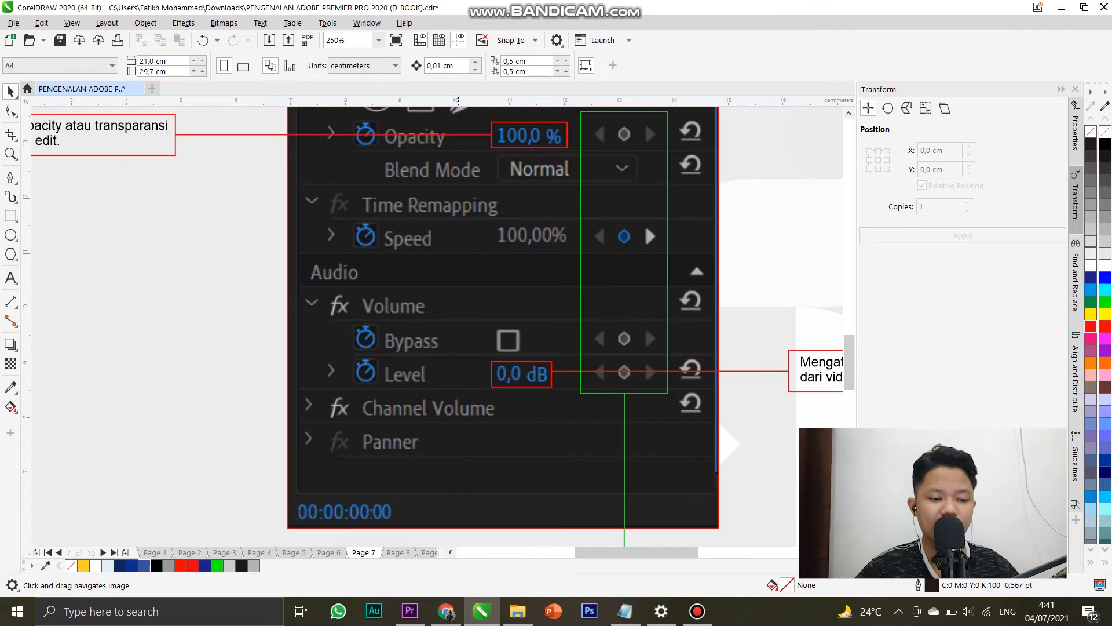
{"action": "left_click_drag", "start_coordinate": [455, 277], "coordinate": [450, 198]}
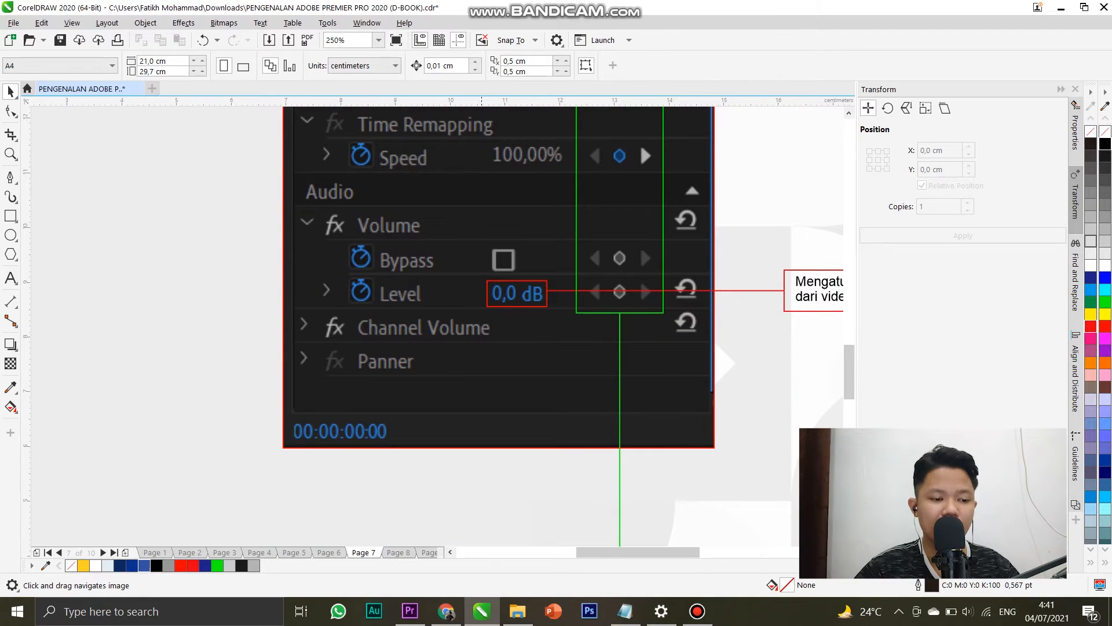
{"action": "scroll", "coordinate": [498, 232], "scroll_direction": "down", "scroll_amount": 2}
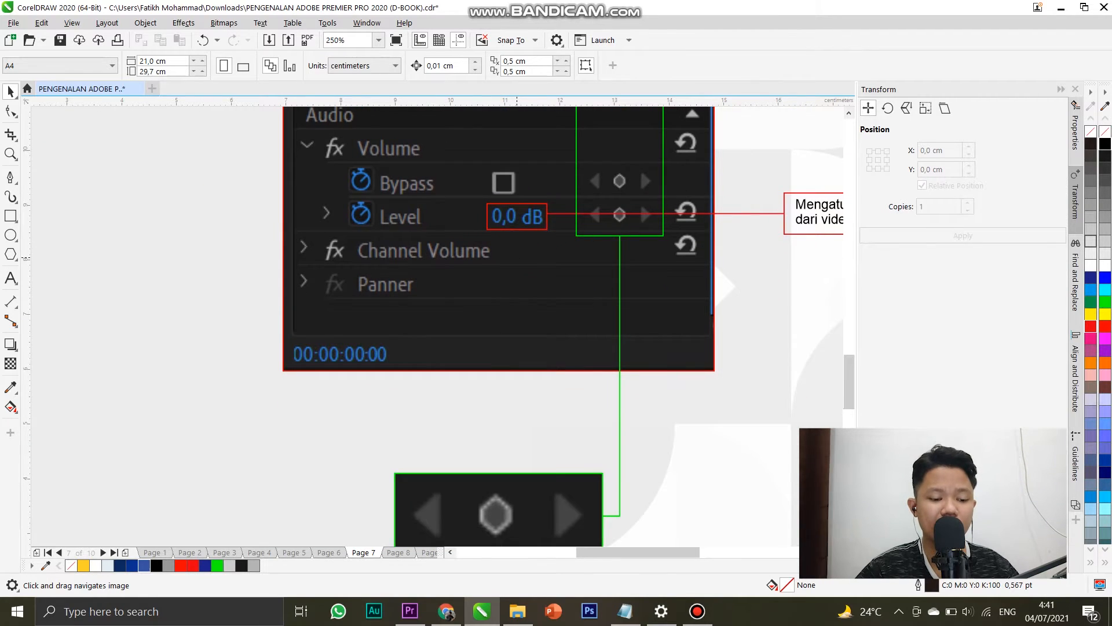
{"action": "scroll", "coordinate": [516, 258], "scroll_direction": "down", "scroll_amount": 1}
{"action": "left_click_drag", "start_coordinate": [516, 257], "coordinate": [520, 298]}
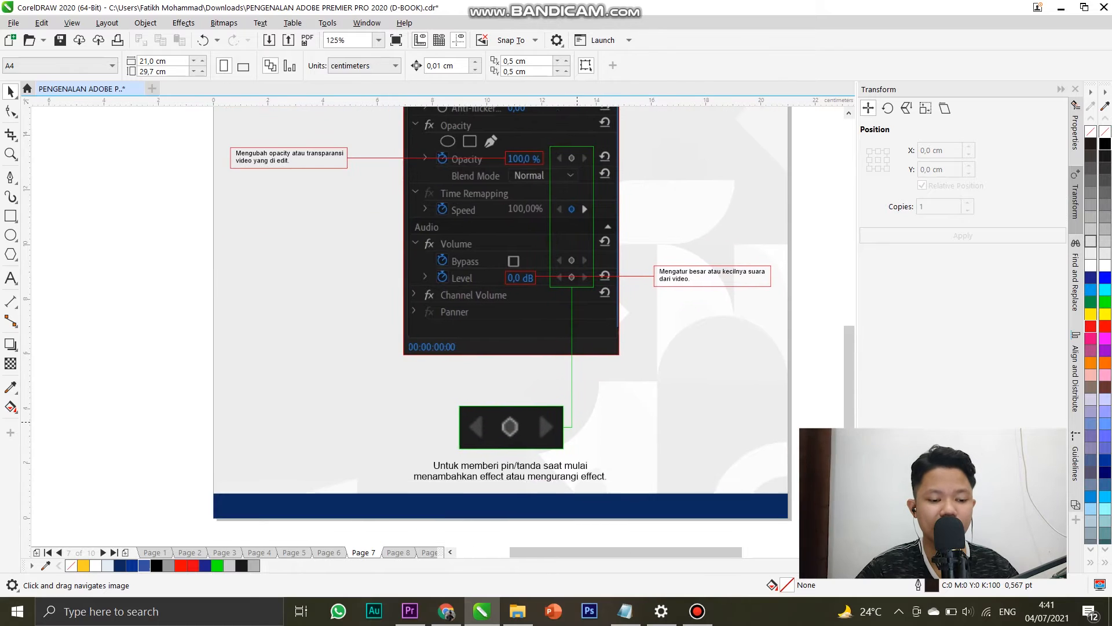
{"action": "scroll", "coordinate": [492, 516], "scroll_direction": "up", "scroll_amount": 1}
{"action": "scroll", "coordinate": [535, 473], "scroll_direction": "up", "scroll_amount": 1}
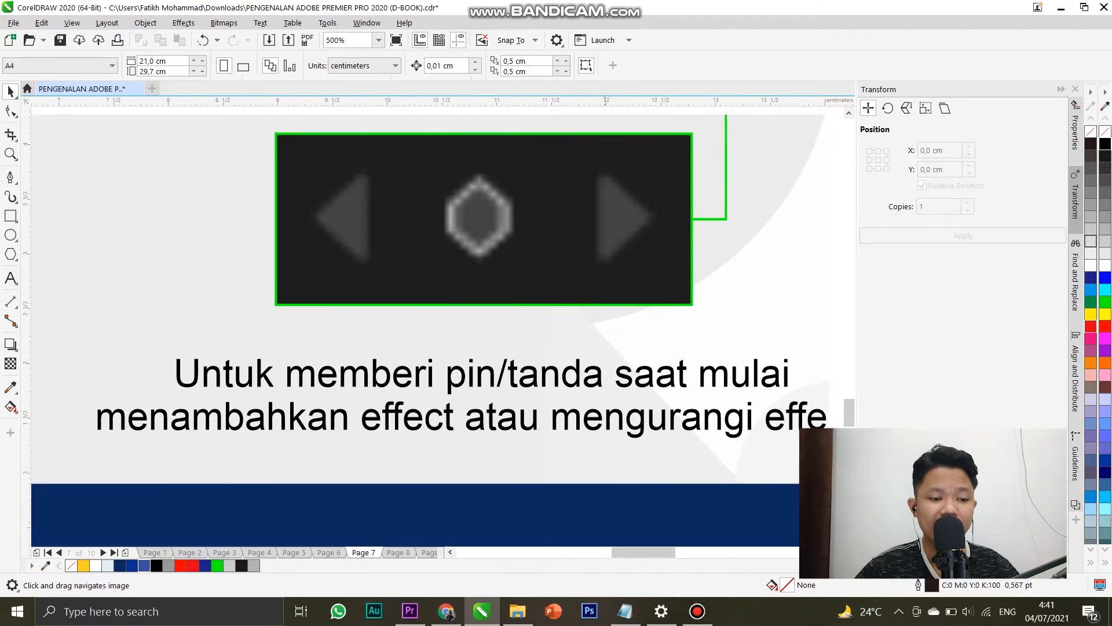
{"action": "left_click_drag", "start_coordinate": [606, 347], "coordinate": [602, 354]}
Switch back to Premiere Pro, move the playhead to 00;00;03;18 and select the pulau-padar clip to show its Effect Controls.
{"action": "left_click", "coordinate": [446, 611]}
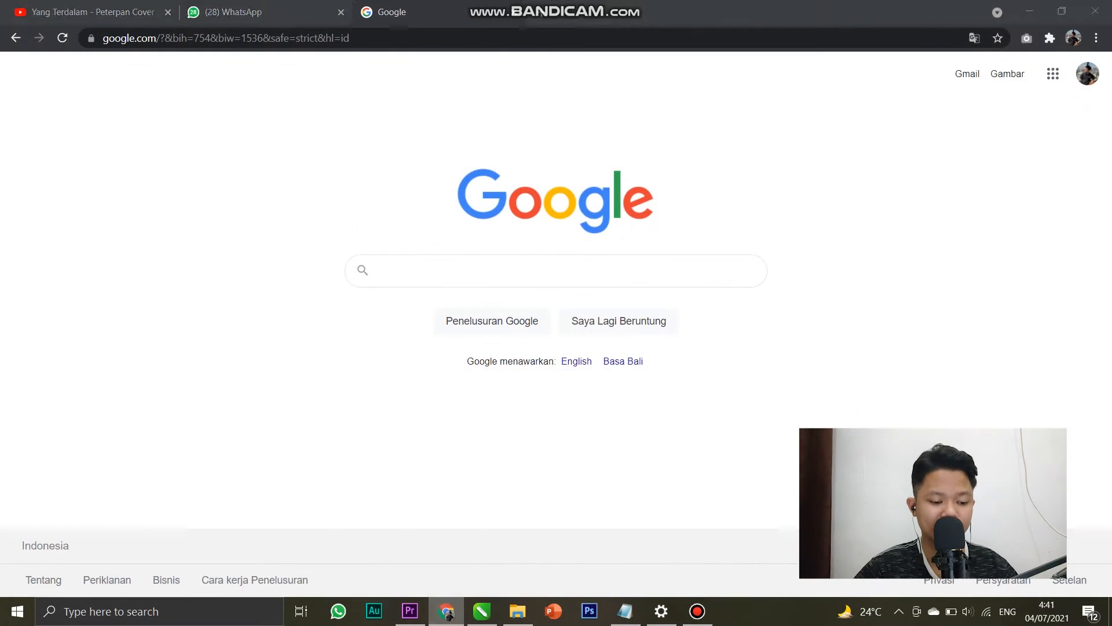
{"action": "left_click", "coordinate": [446, 611]}
{"action": "left_click", "coordinate": [410, 611]}
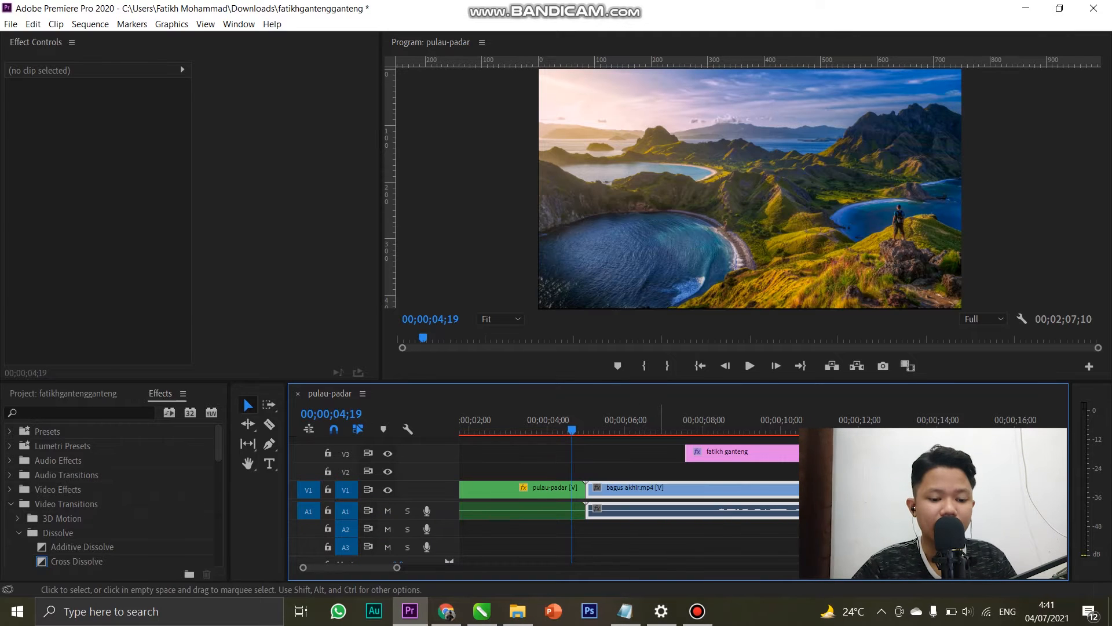
{"action": "left_click", "coordinate": [645, 422]}
{"action": "left_click", "coordinate": [532, 422]}
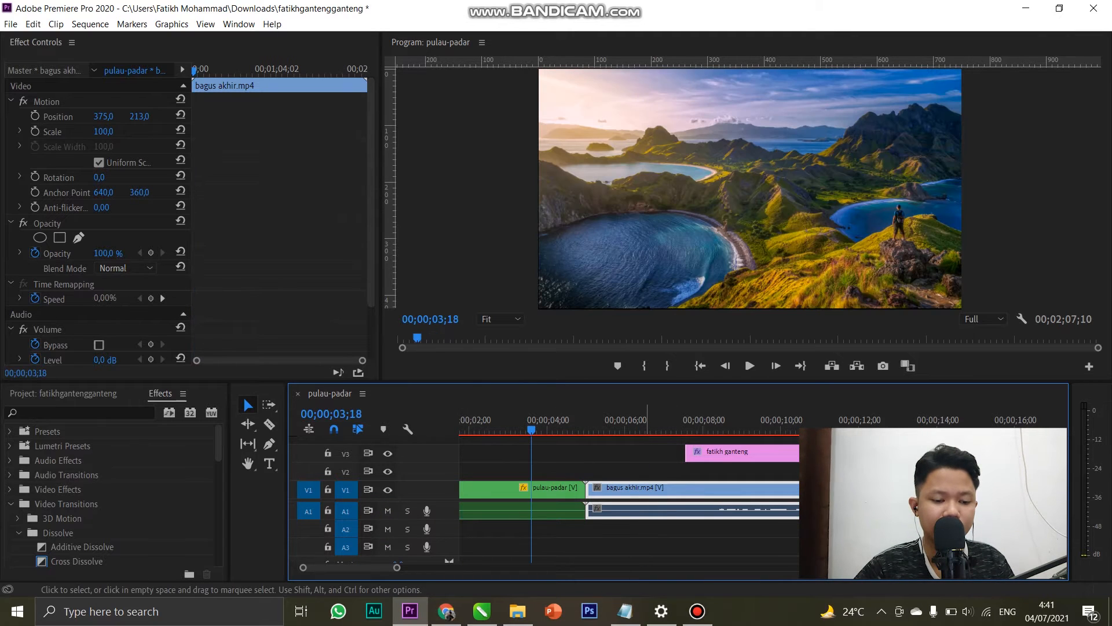
{"action": "left_click", "coordinate": [545, 491]}
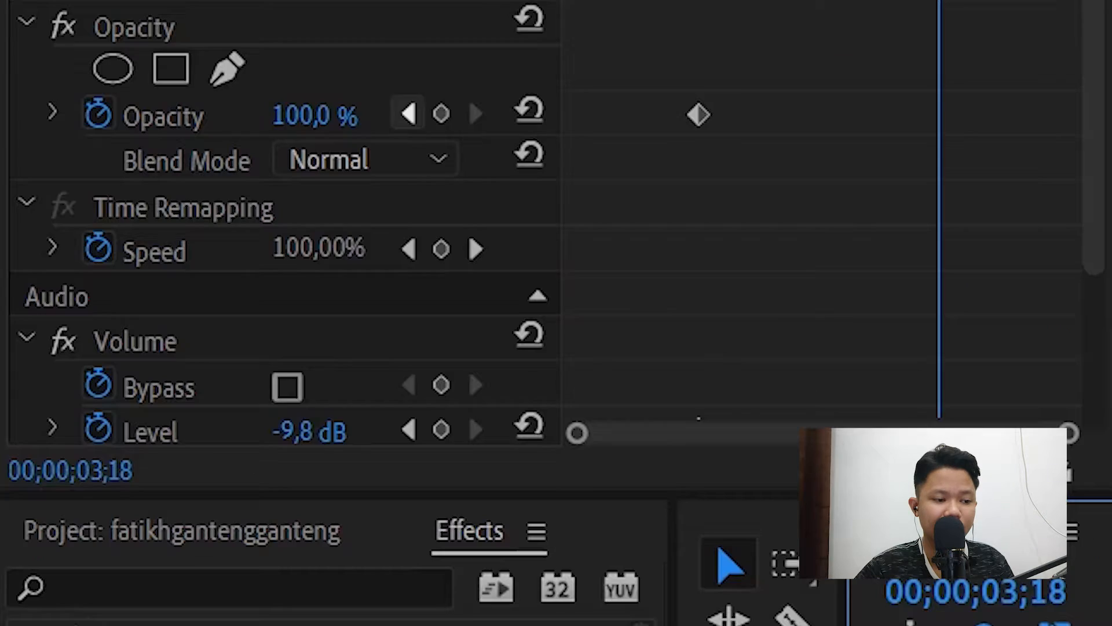
Return to page 7 of the guide in CorelDRAW and reread the note about marking where an effect is added or reduced.
{"action": "scroll", "coordinate": [153, 254], "scroll_direction": "down", "scroll_amount": 1}
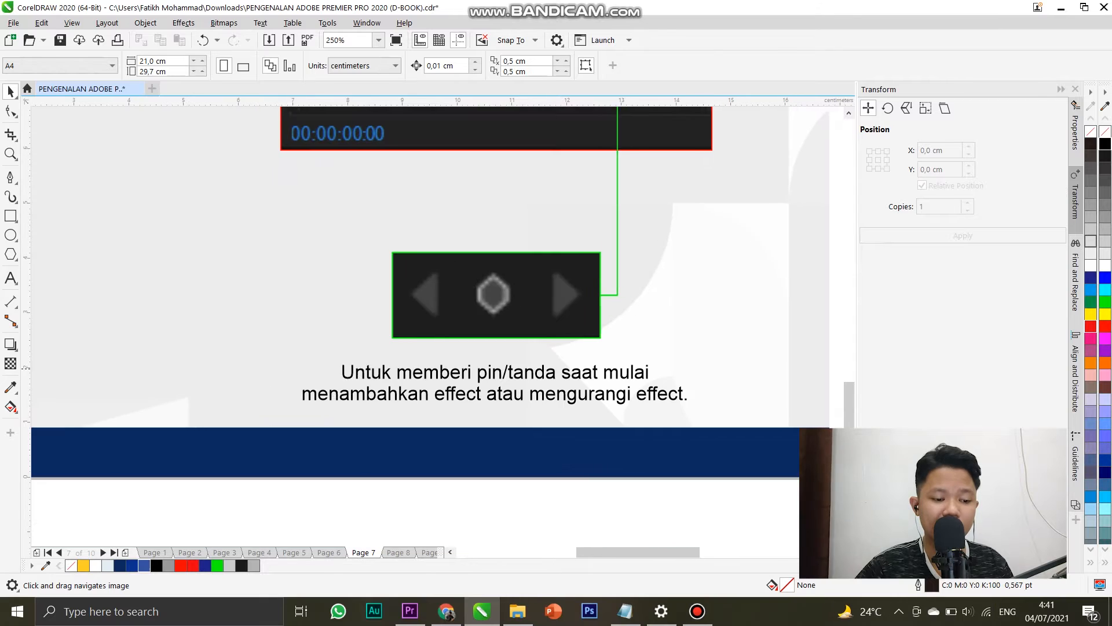
{"action": "left_click_drag", "start_coordinate": [556, 378], "coordinate": [541, 379]}
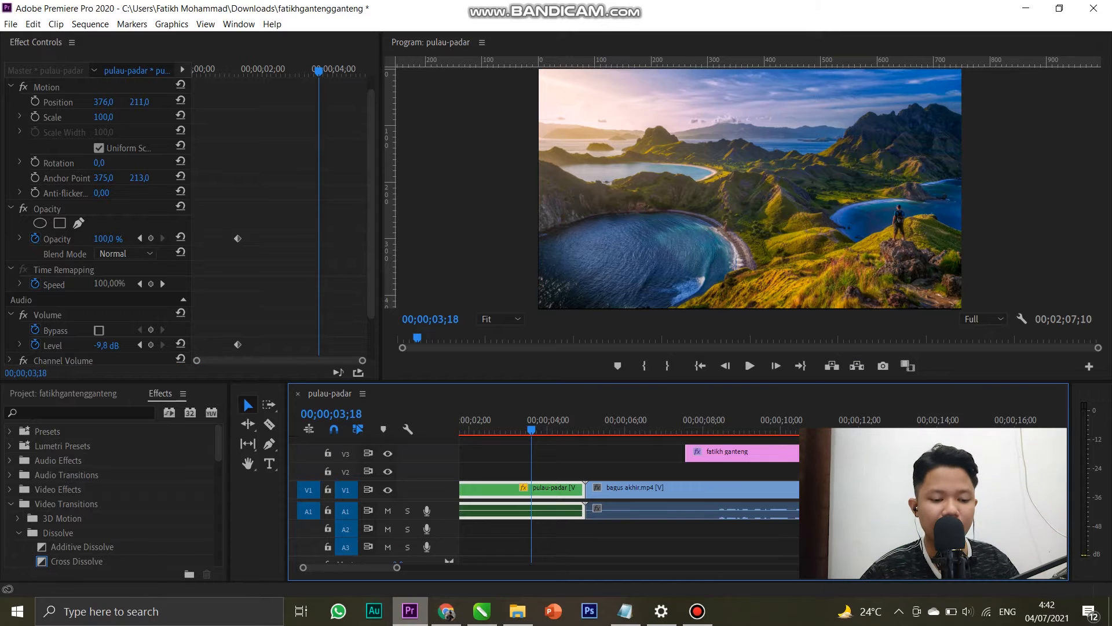
Play the sequence from its start to watch the pulau-padar clip, and return the playhead to 00;00;00;00.
{"action": "key", "text": "Home"}
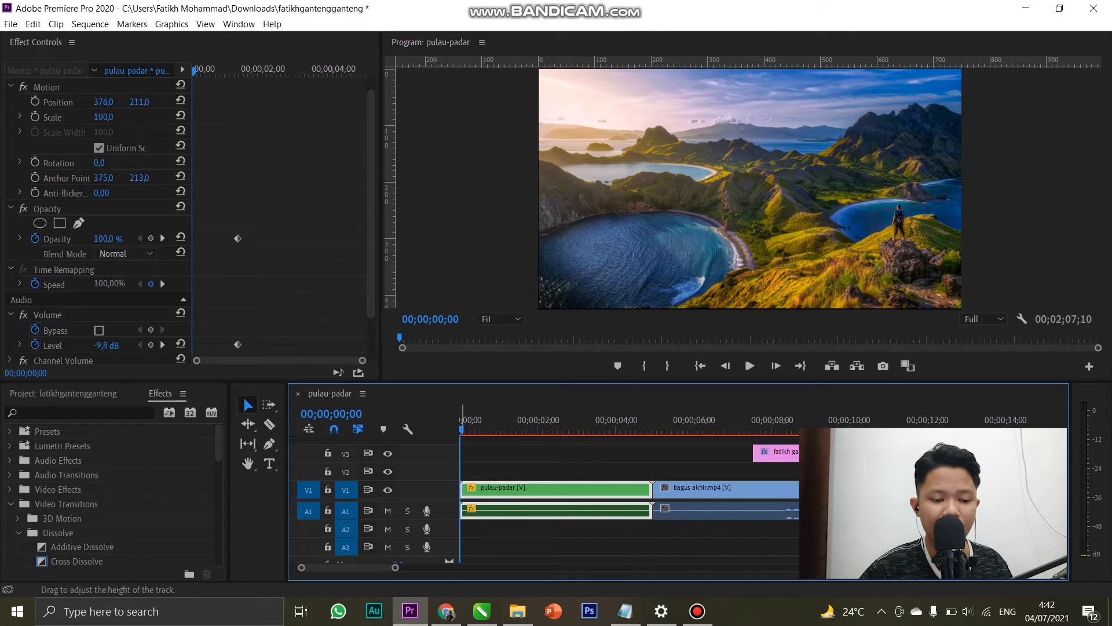
{"action": "key", "text": "space"}
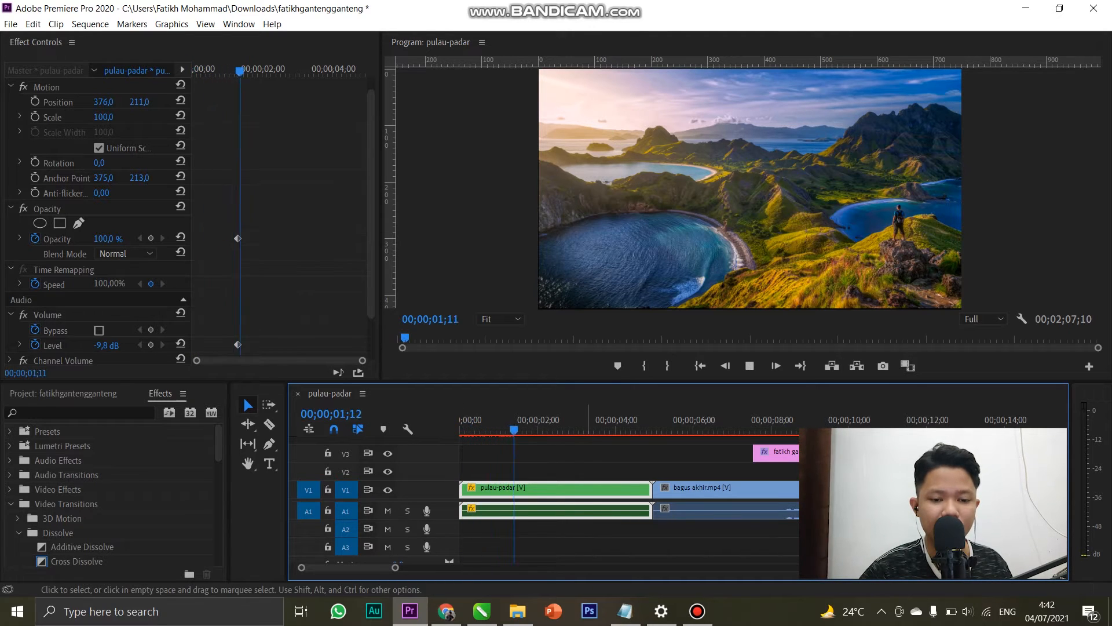
{"action": "key", "text": "Home"}
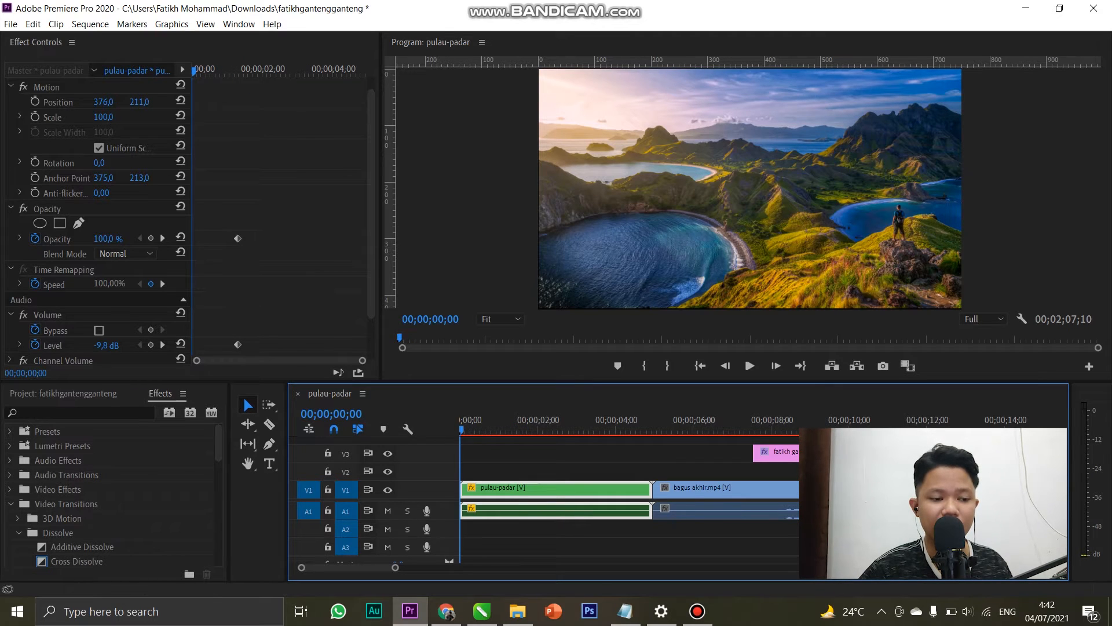
Delete the Opacity and volume Level keyframes of the pulau-padar clip and play the clip.
{"action": "left_click_drag", "start_coordinate": [274, 199], "coordinate": [200, 356]}
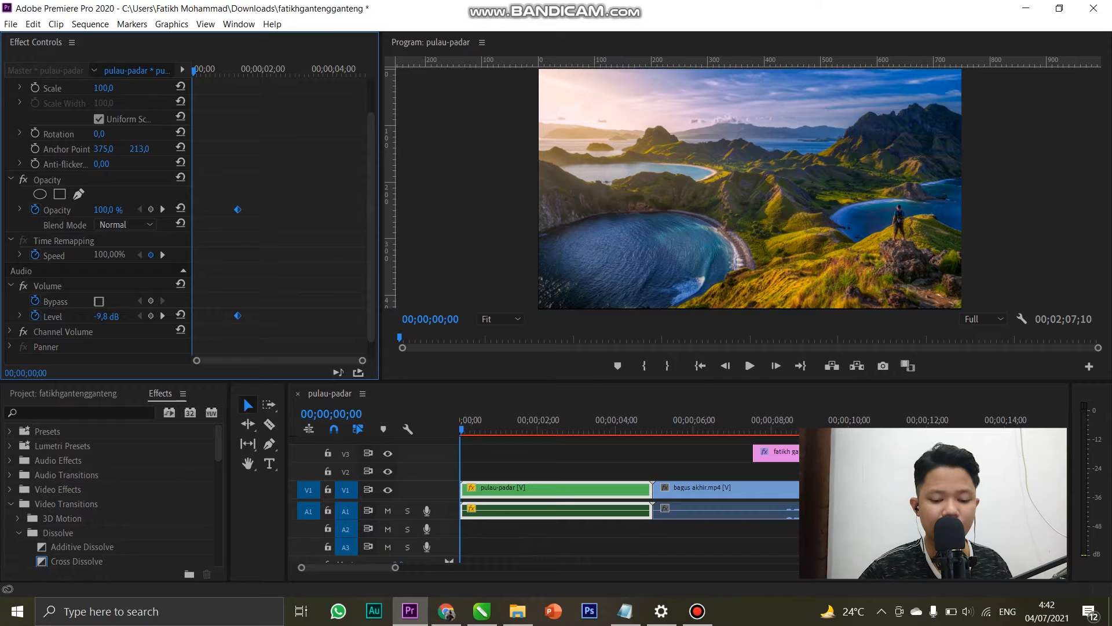
{"action": "key", "text": "Delete"}
{"action": "scroll", "coordinate": [191, 220], "scroll_direction": "up", "scroll_amount": 2}
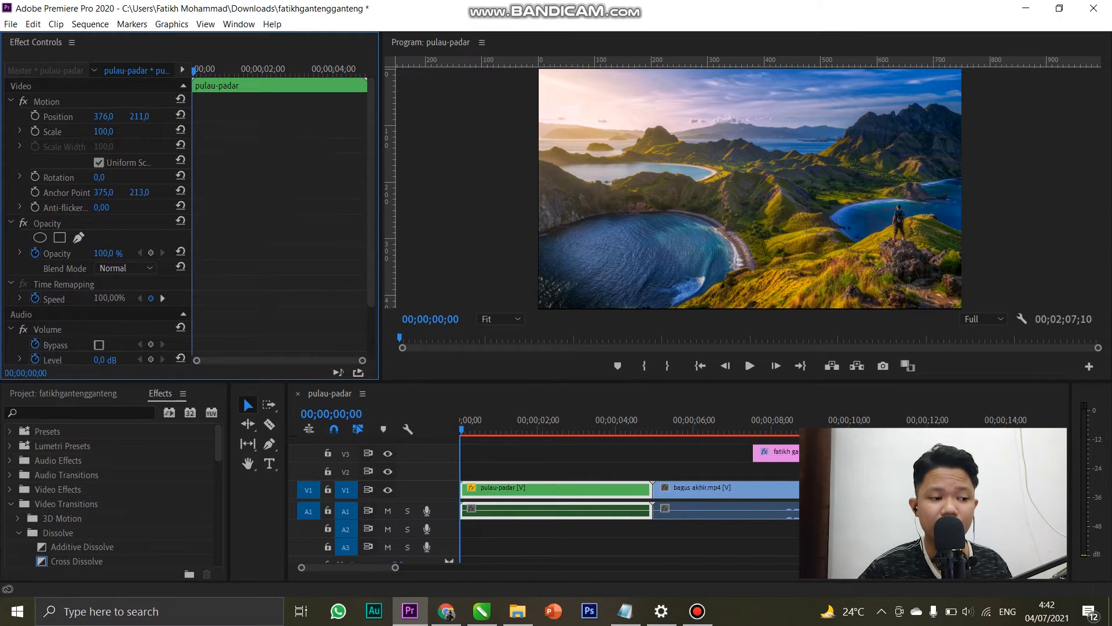
{"action": "key", "text": "space"}
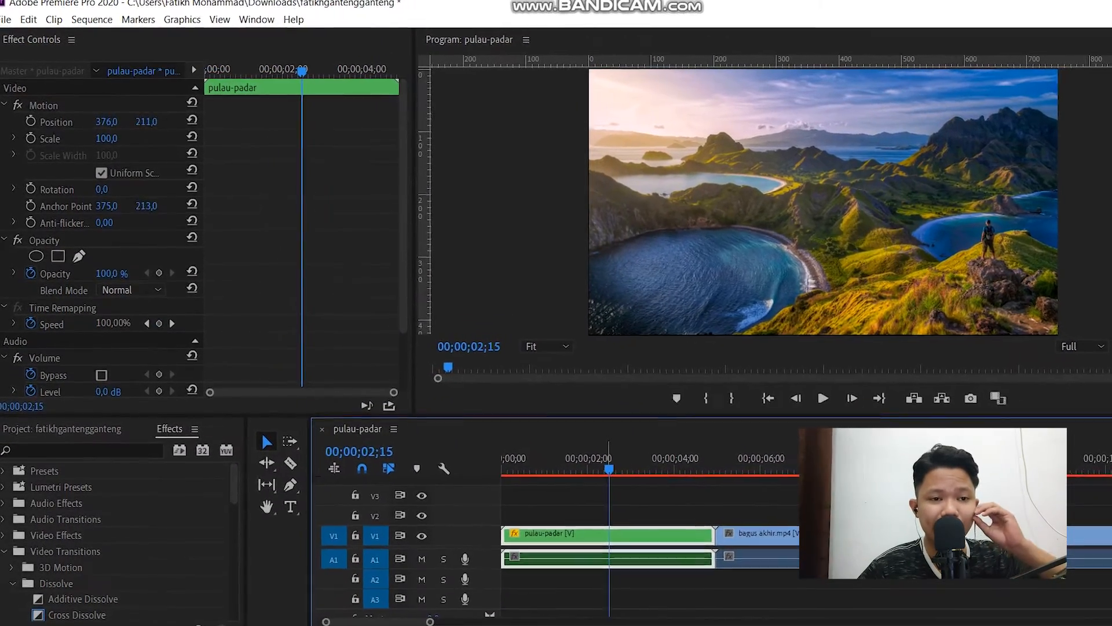
Animate the pulau-padar clip's Scale from 100,0 at 00;00;00;23 up to 186,0 near the end of the clip.
{"action": "left_click_drag", "start_coordinate": [632, 485], "coordinate": [556, 485]}
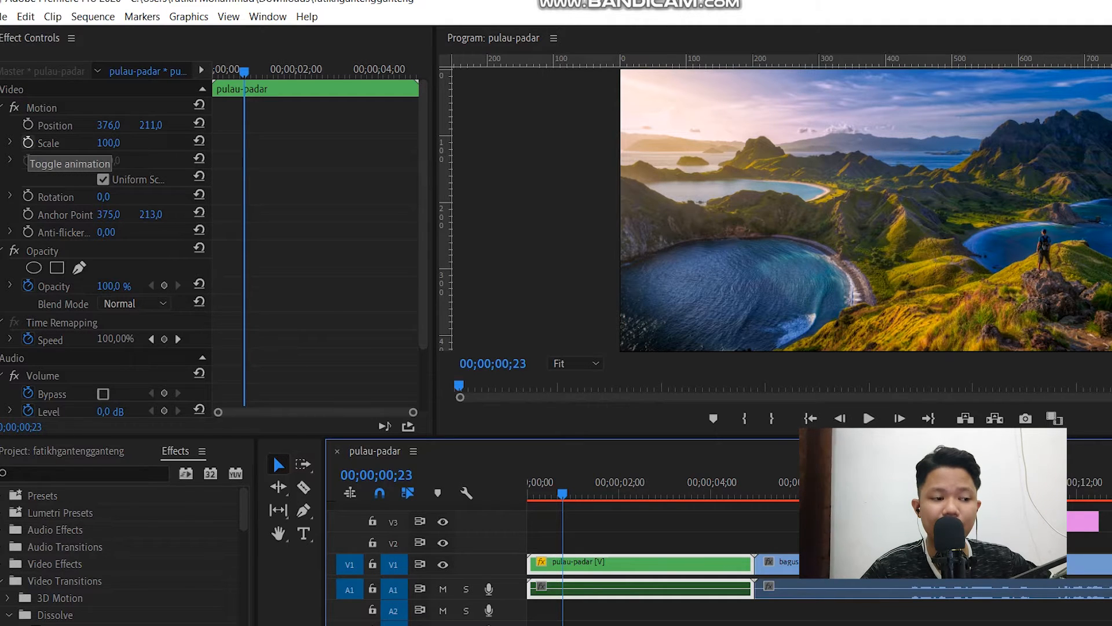
{"action": "left_click", "coordinate": [28, 142]}
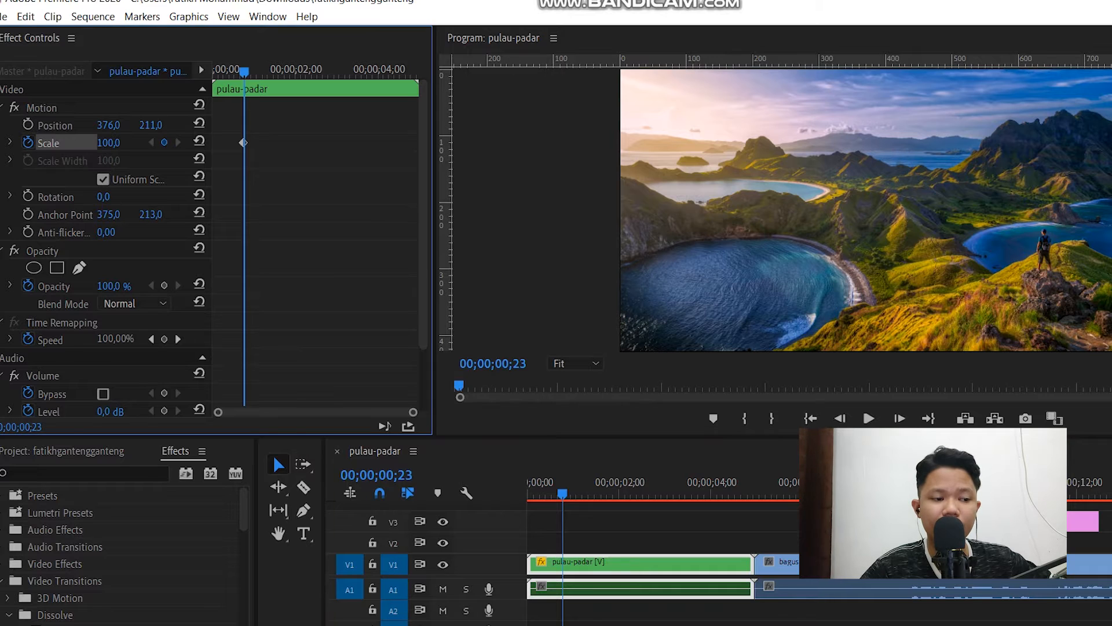
{"action": "left_click_drag", "start_coordinate": [563, 494], "coordinate": [711, 493]}
{"action": "left_click", "coordinate": [377, 72]}
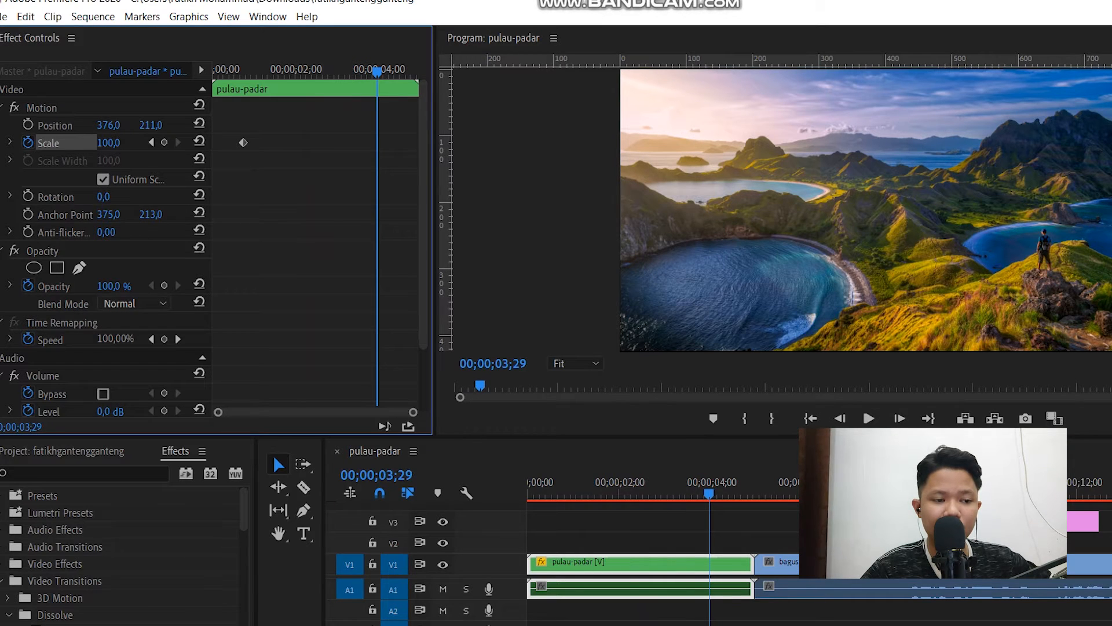
{"action": "left_click_drag", "start_coordinate": [378, 72], "coordinate": [399, 72]}
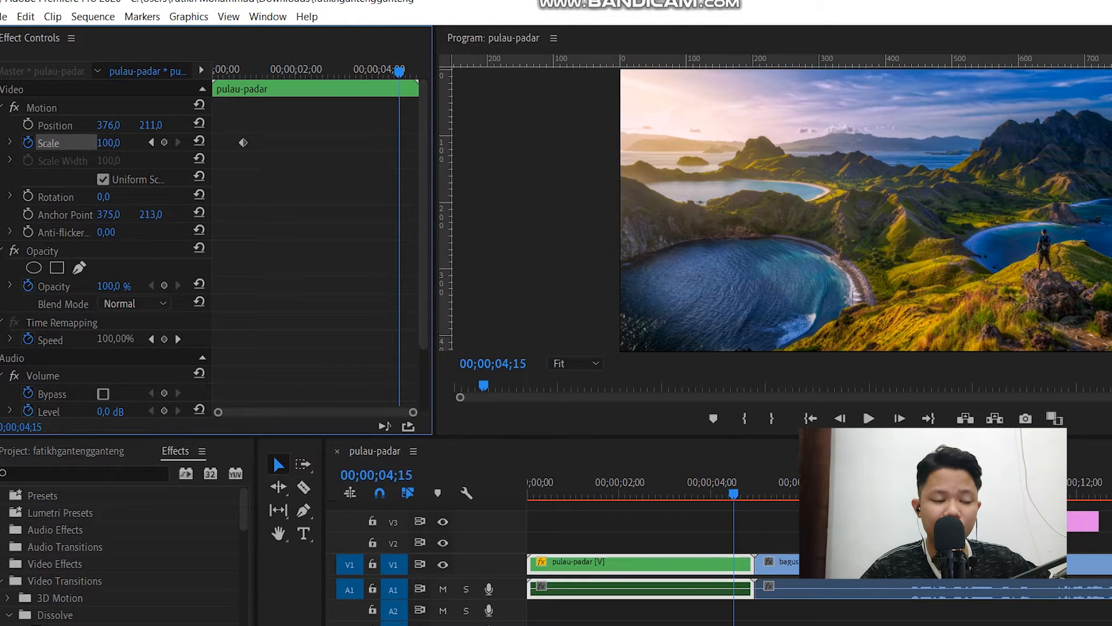
{"action": "left_click_drag", "start_coordinate": [108, 143], "coordinate": [139, 143]}
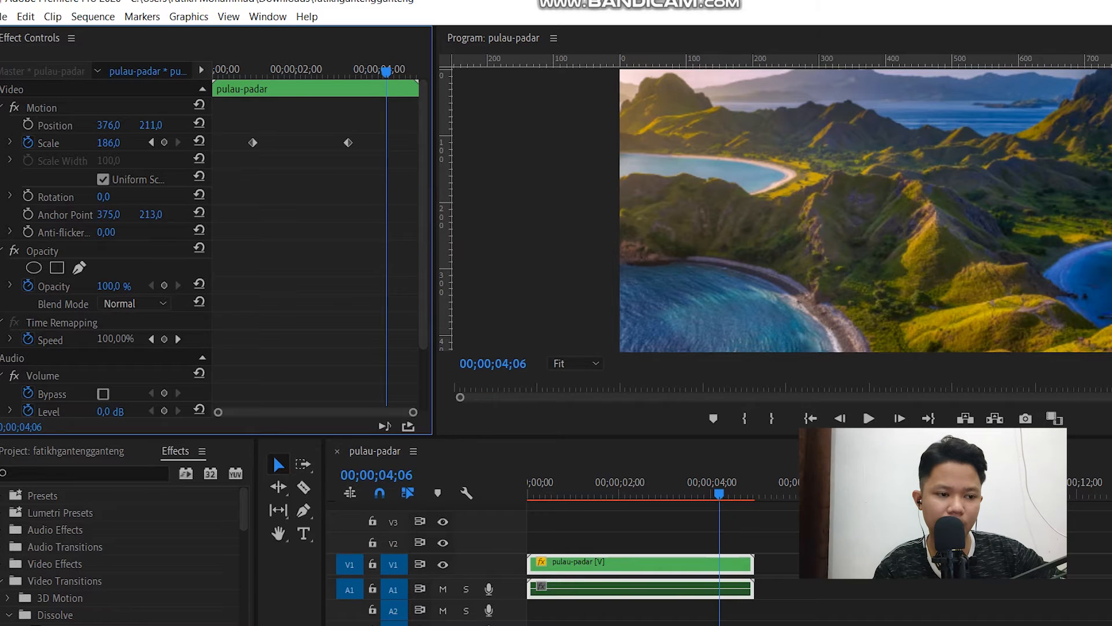
Render the sequence and play back the zoom animation on the pulau-padar clip from its start.
{"action": "left_click_drag", "start_coordinate": [386, 72], "coordinate": [253, 71]}
{"action": "key", "text": "space"}
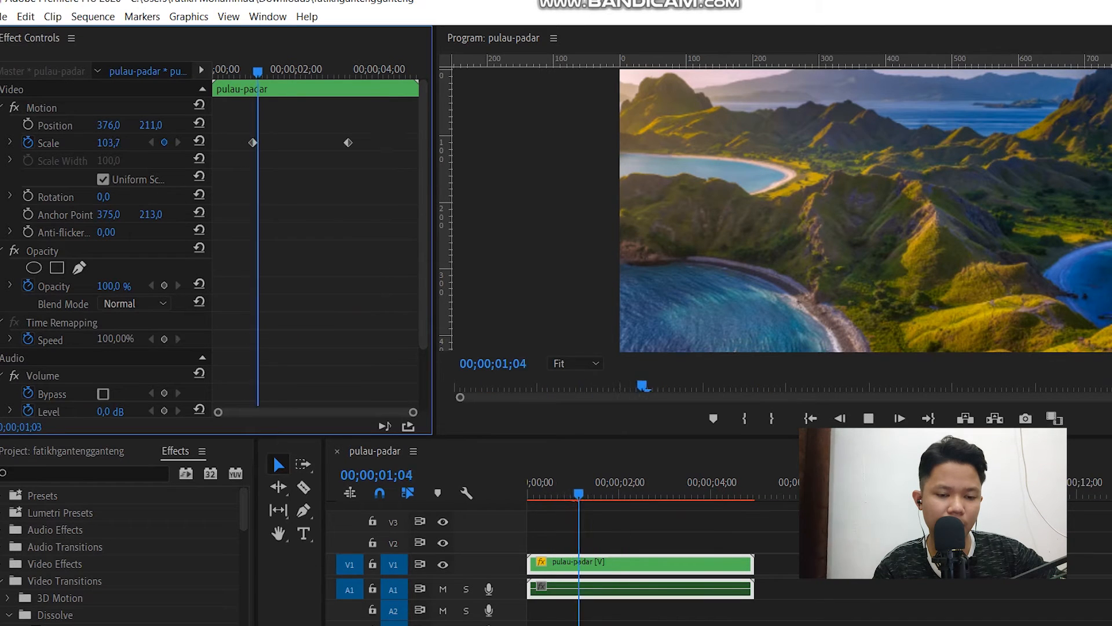
{"action": "key", "text": "space"}
{"action": "key", "text": "Return"}
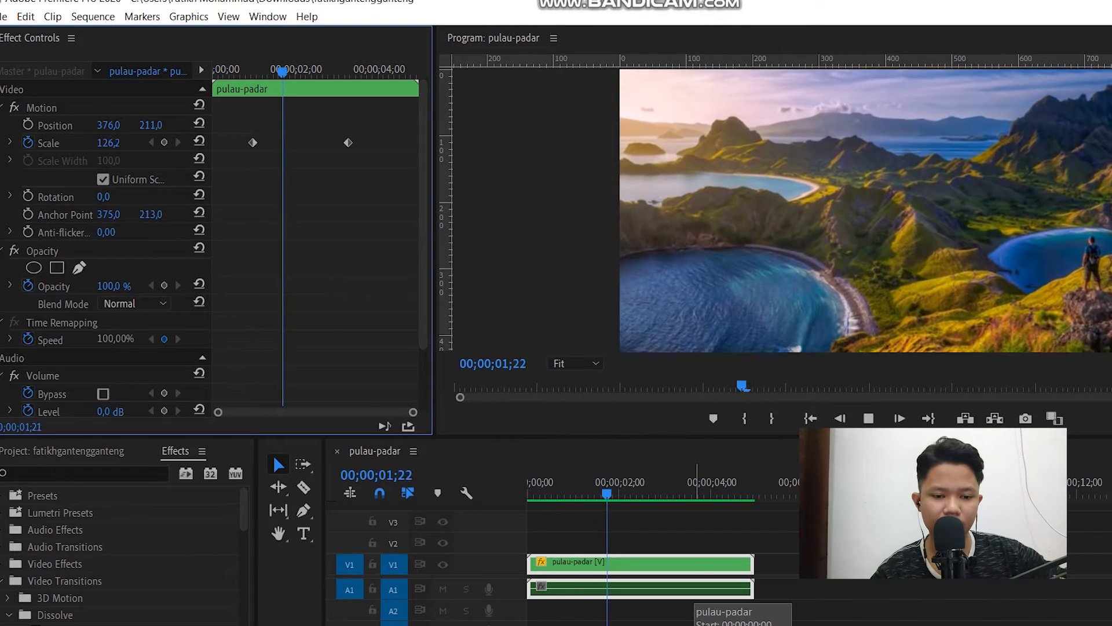
{"action": "key", "text": "space"}
{"action": "key", "text": "Return"}
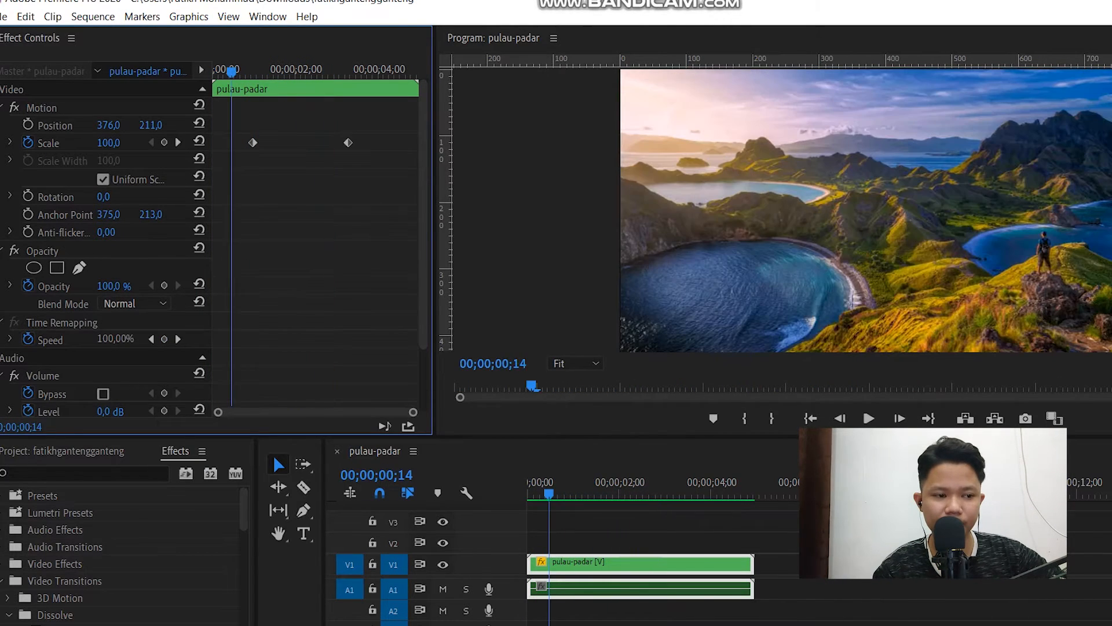
{"action": "key", "text": "space"}
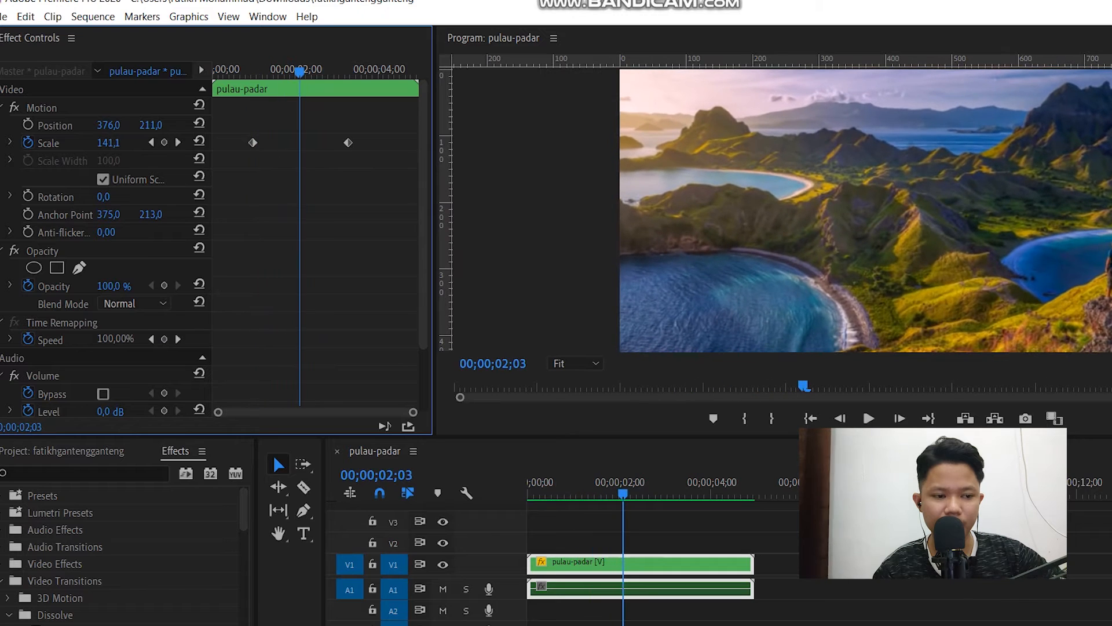
Move the two Scale keyframes to the very start and end of the clip, and render and play back the zoom.
{"action": "left_click_drag", "start_coordinate": [253, 142], "coordinate": [214, 143]}
{"action": "left_click_drag", "start_coordinate": [348, 143], "coordinate": [417, 143]}
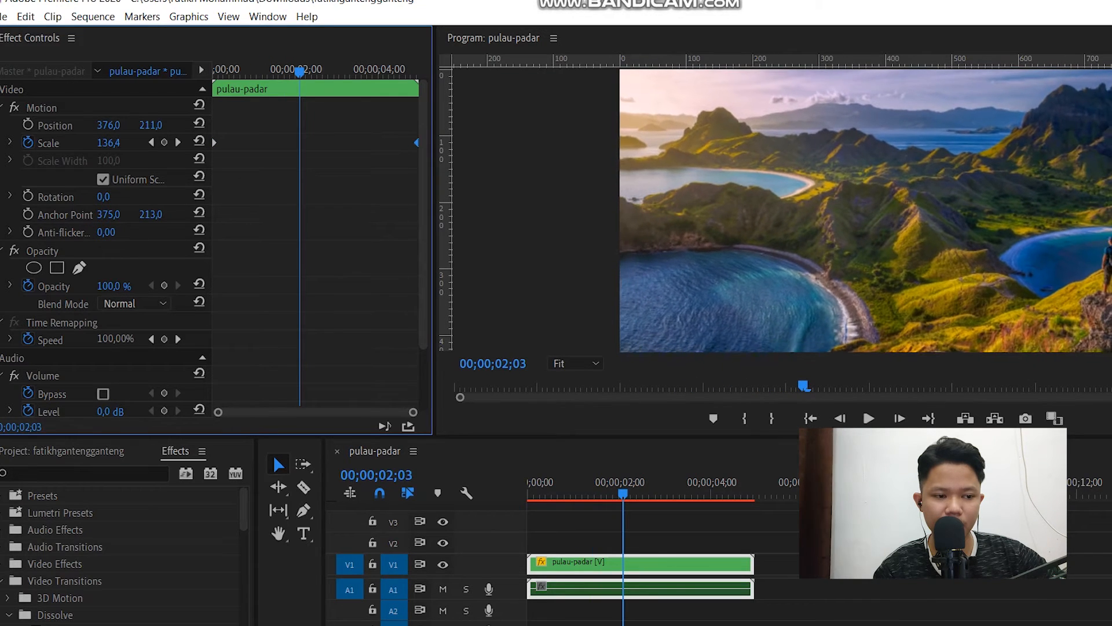
{"action": "left_click_drag", "start_coordinate": [299, 72], "coordinate": [214, 72]}
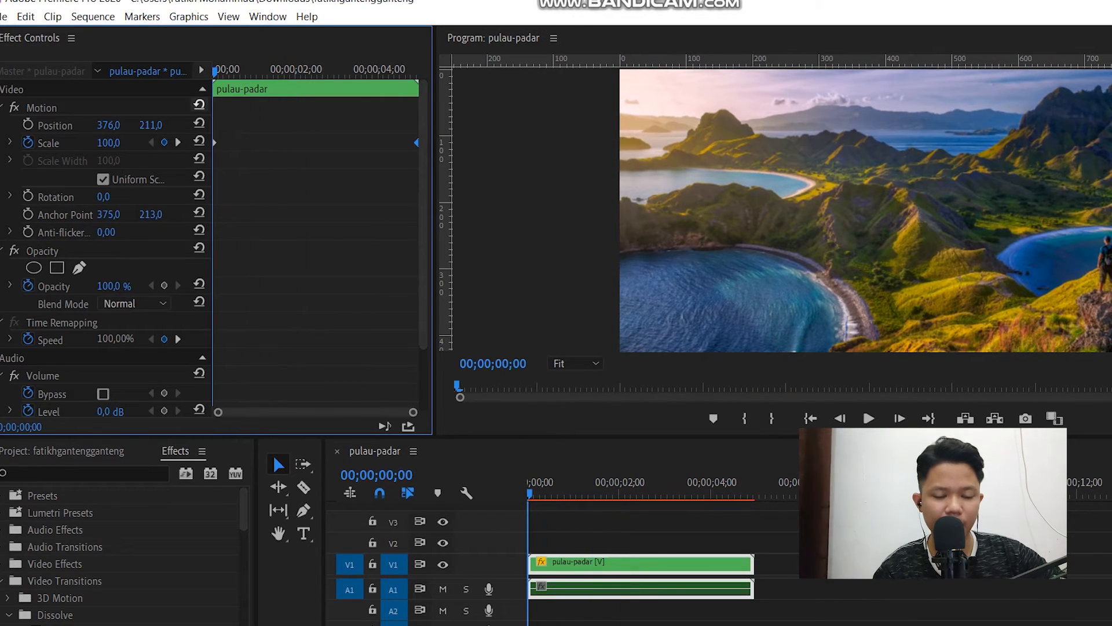
{"action": "key", "text": "space"}
{"action": "key", "text": "space"}
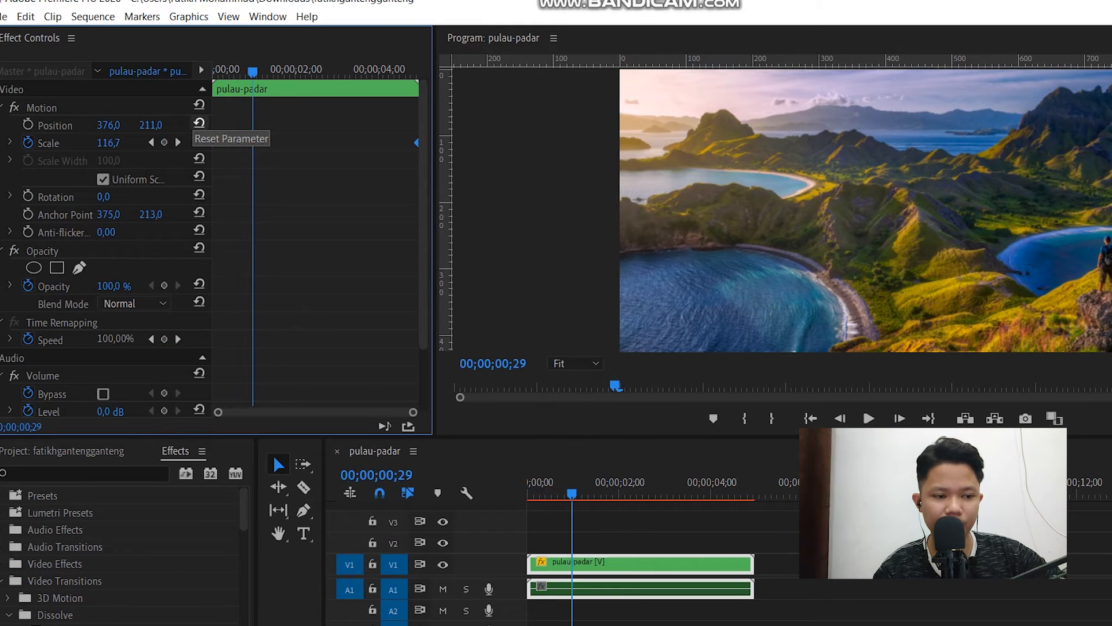
{"action": "key", "text": "Return"}
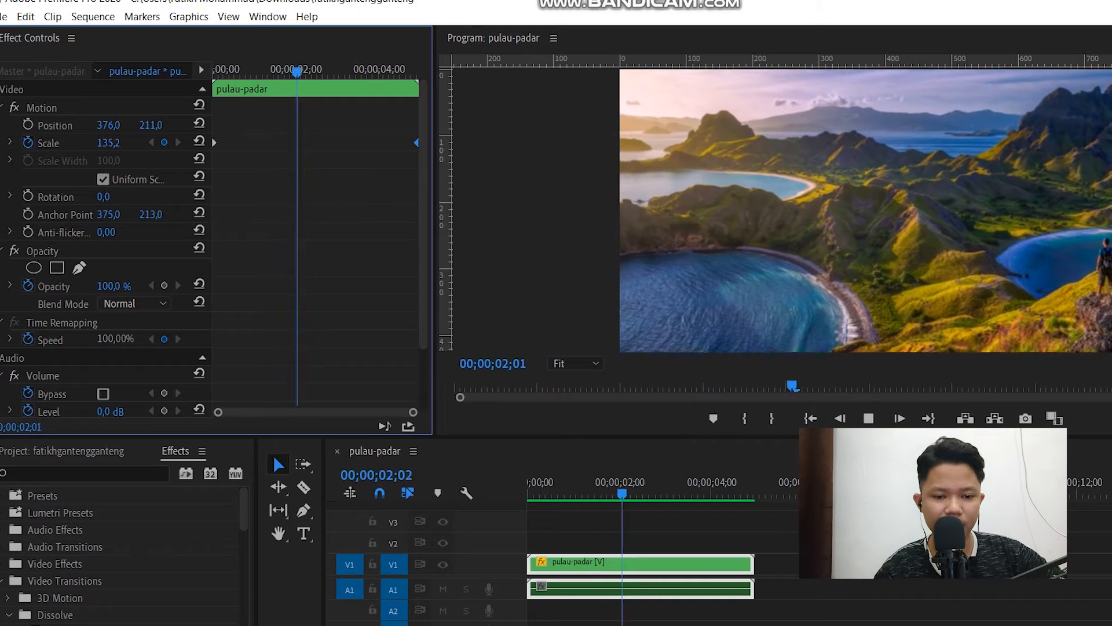
{"action": "key", "text": "space"}
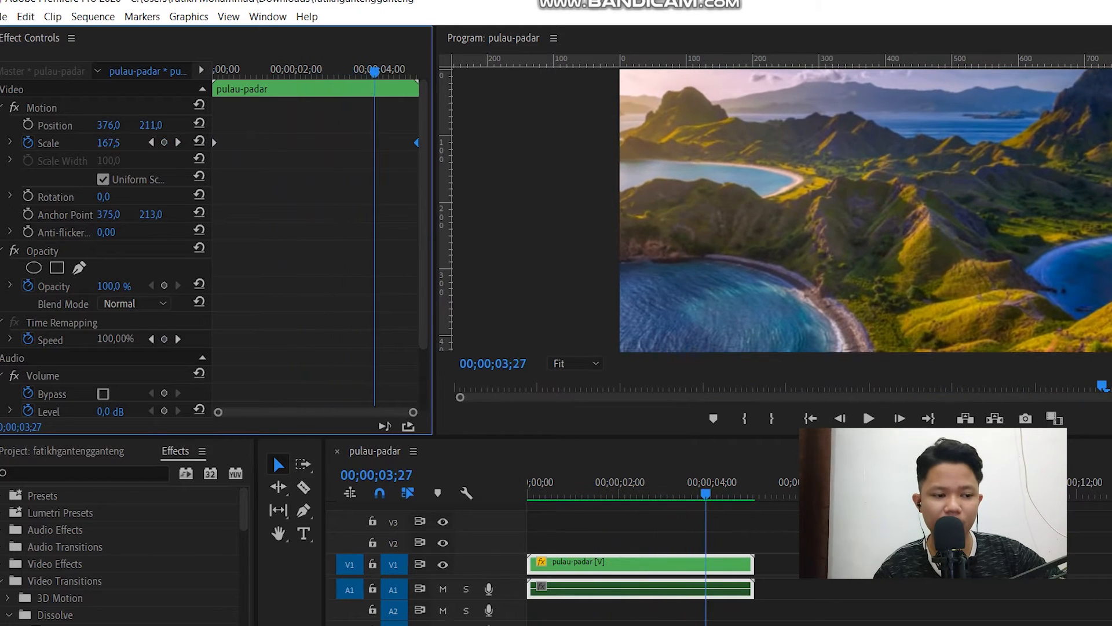
Delete the clip's Scale keyframes and enlarge and reposition the image in the Program monitor to Scale 172,8 and Position 115,7, 173,8.
{"action": "key", "text": "Delete"}
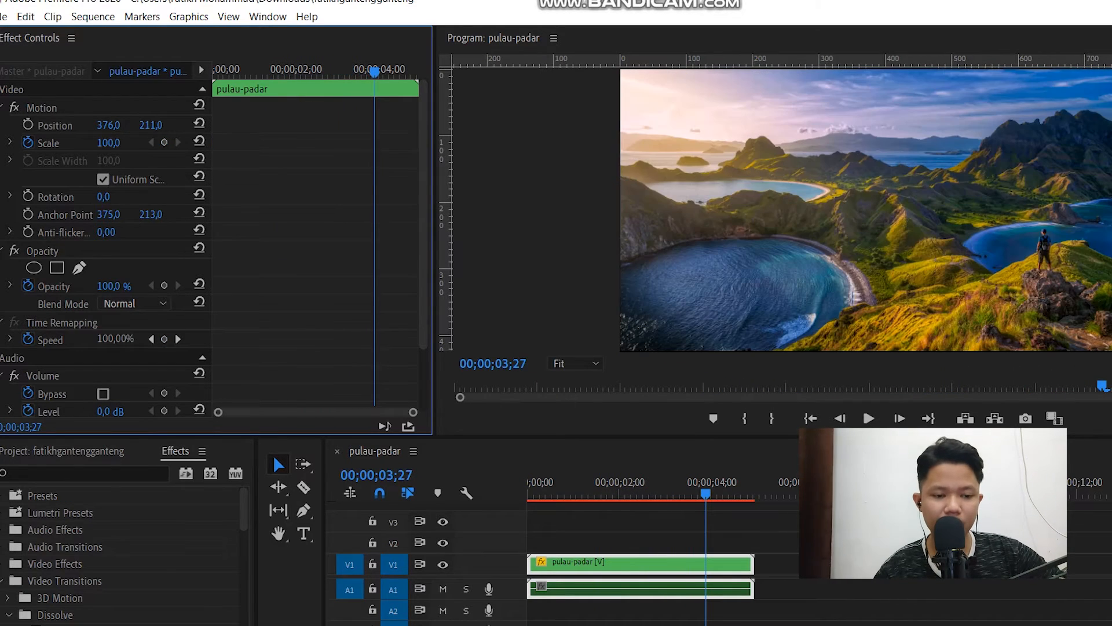
{"action": "left_click", "coordinate": [869, 210]}
{"action": "left_click_drag", "start_coordinate": [1111, 351], "coordinate": [1111, 402]}
{"action": "left_click_drag", "start_coordinate": [1111, 347], "coordinate": [1024, 337]}
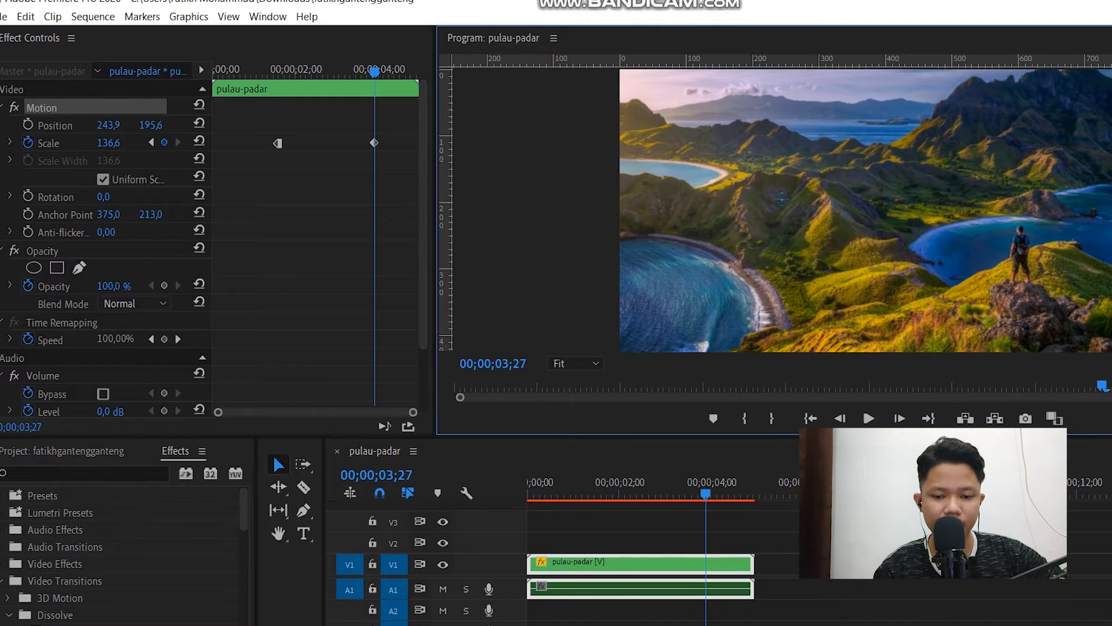
{"action": "left_click_drag", "start_coordinate": [245, 121], "coordinate": [351, 200]}
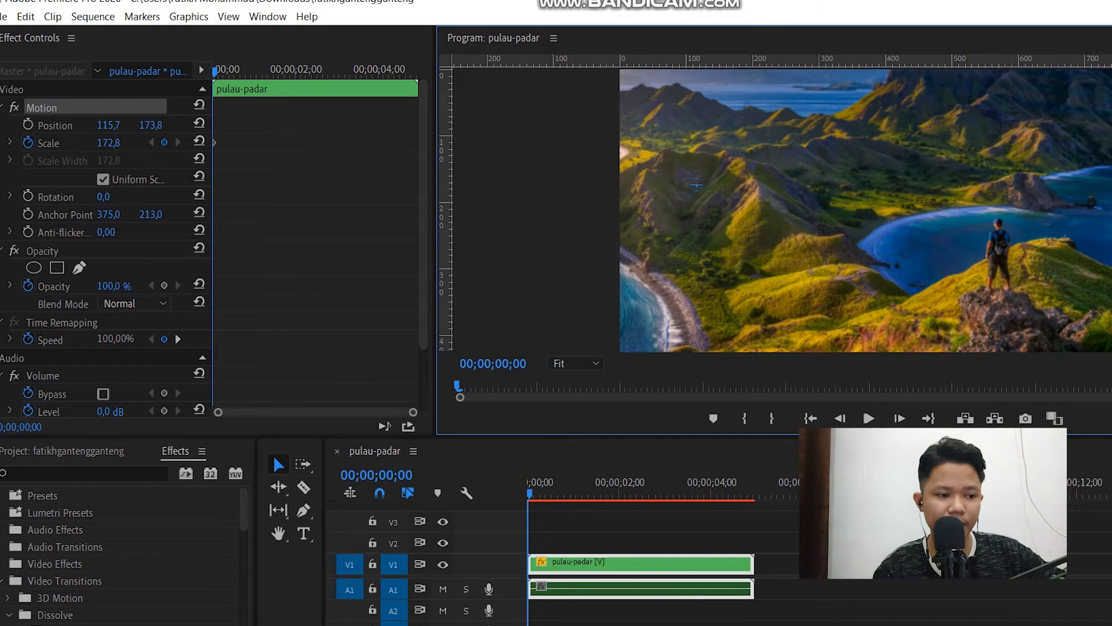
Animate the clip's Position from 115,7 at 00;00;00;20 to 1112,7 horizontally at 00;00;03;10, and render and play back the movement.
{"action": "left_click_drag", "start_coordinate": [215, 72], "coordinate": [239, 72]}
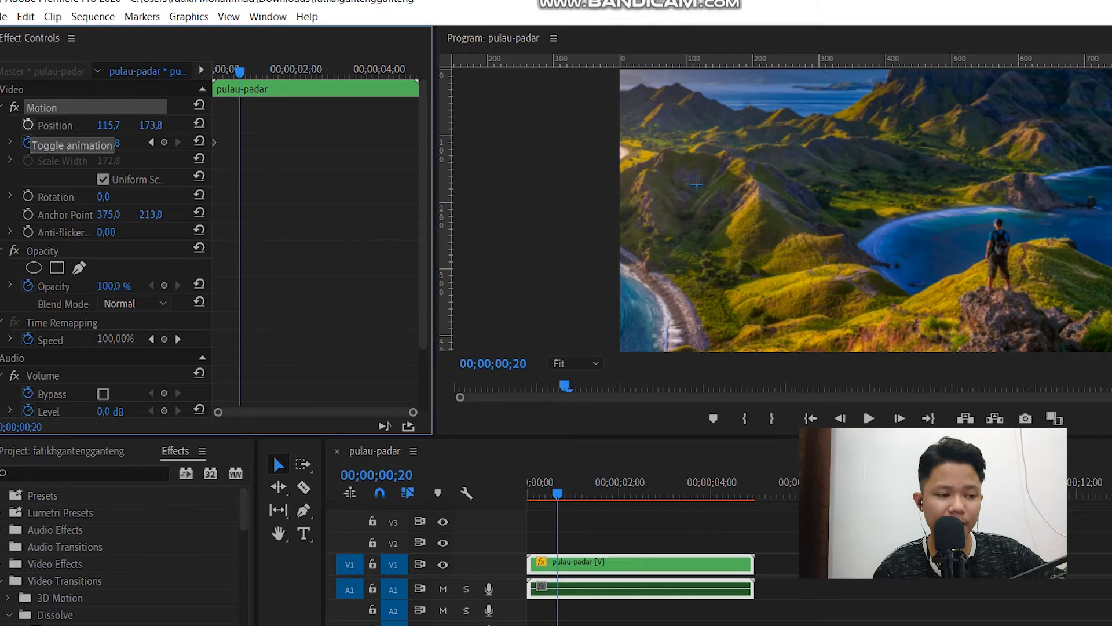
{"action": "left_click", "coordinate": [28, 125]}
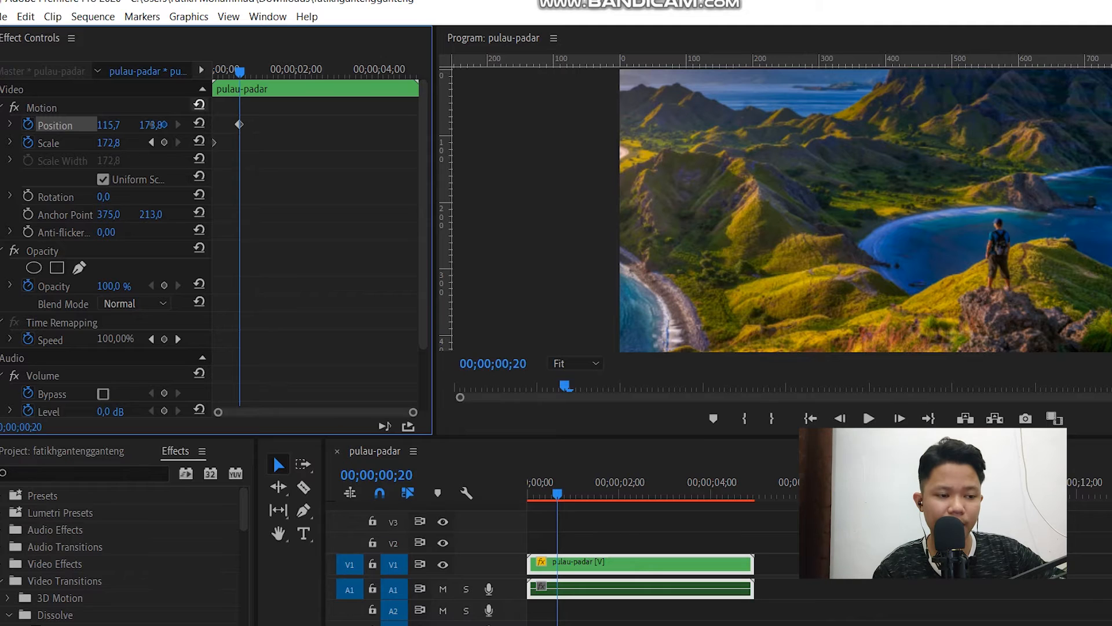
{"action": "left_click_drag", "start_coordinate": [244, 72], "coordinate": [351, 72]}
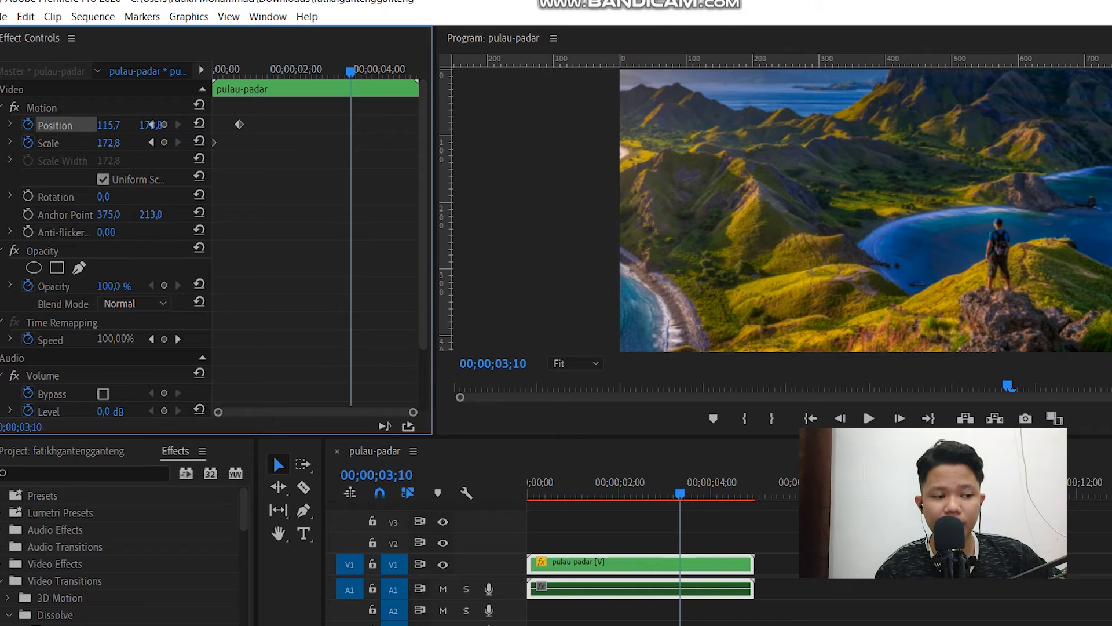
{"action": "left_click_drag", "start_coordinate": [109, 125], "coordinate": [308, 125]}
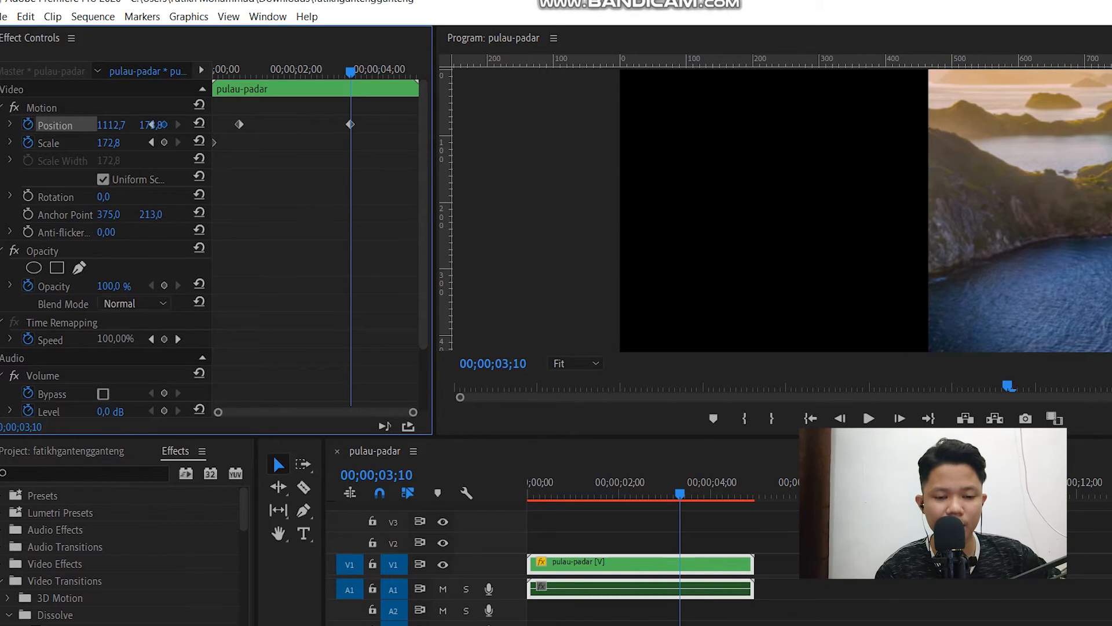
{"action": "key", "text": "Return"}
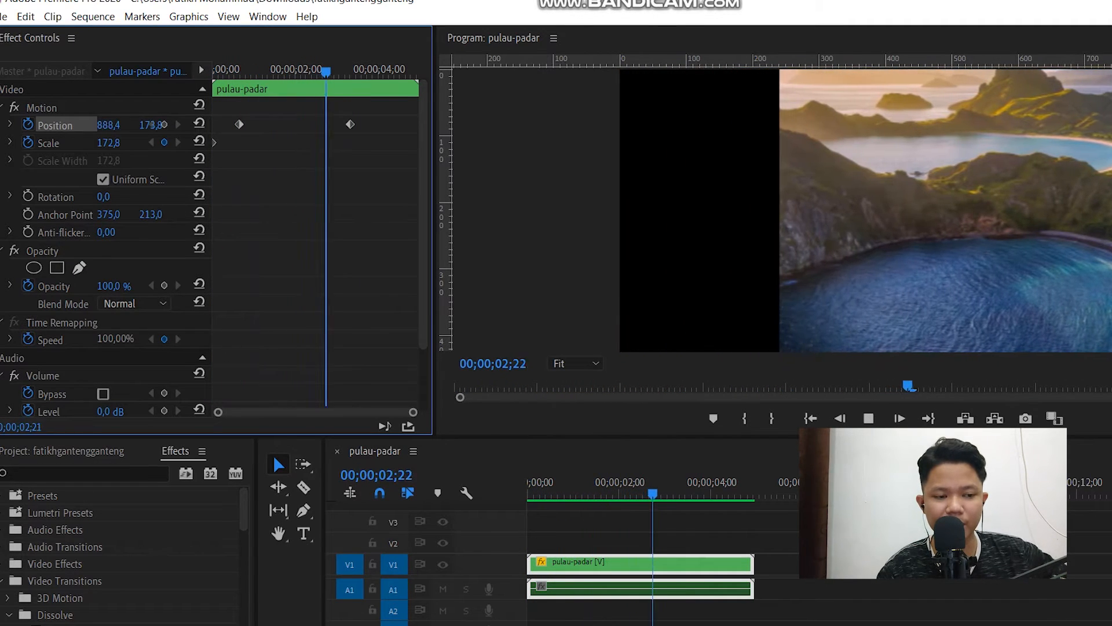
{"action": "key", "text": "space"}
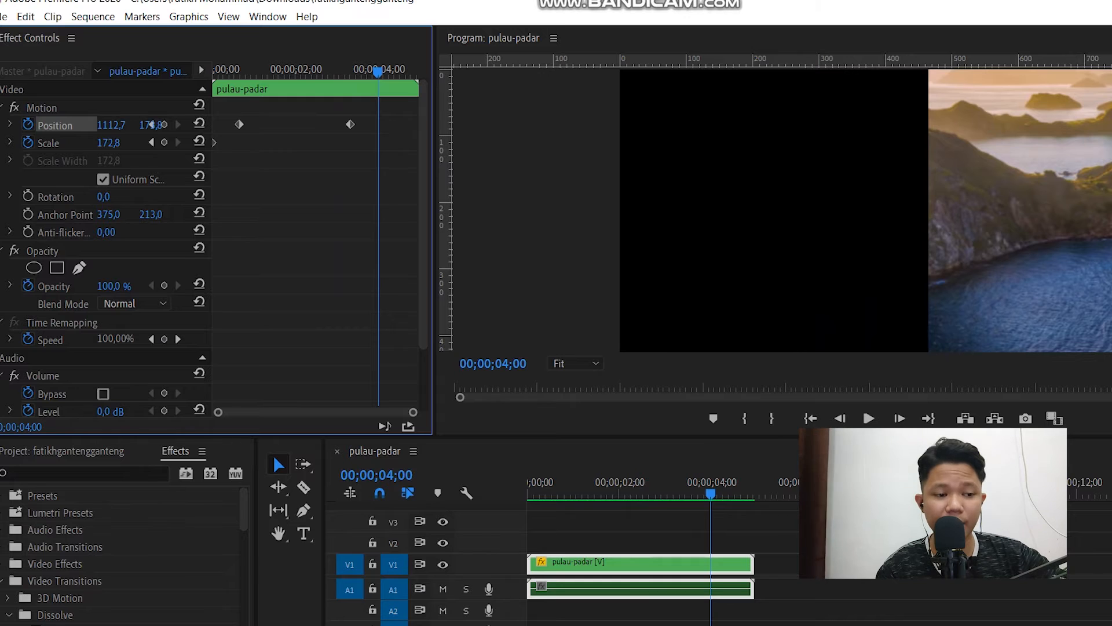
Move the second Position keyframe close to the end of the clip and play back the slower movement.
{"action": "left_click_drag", "start_coordinate": [351, 124], "coordinate": [413, 124]}
{"action": "left_click", "coordinate": [243, 70]}
{"action": "key", "text": "space"}
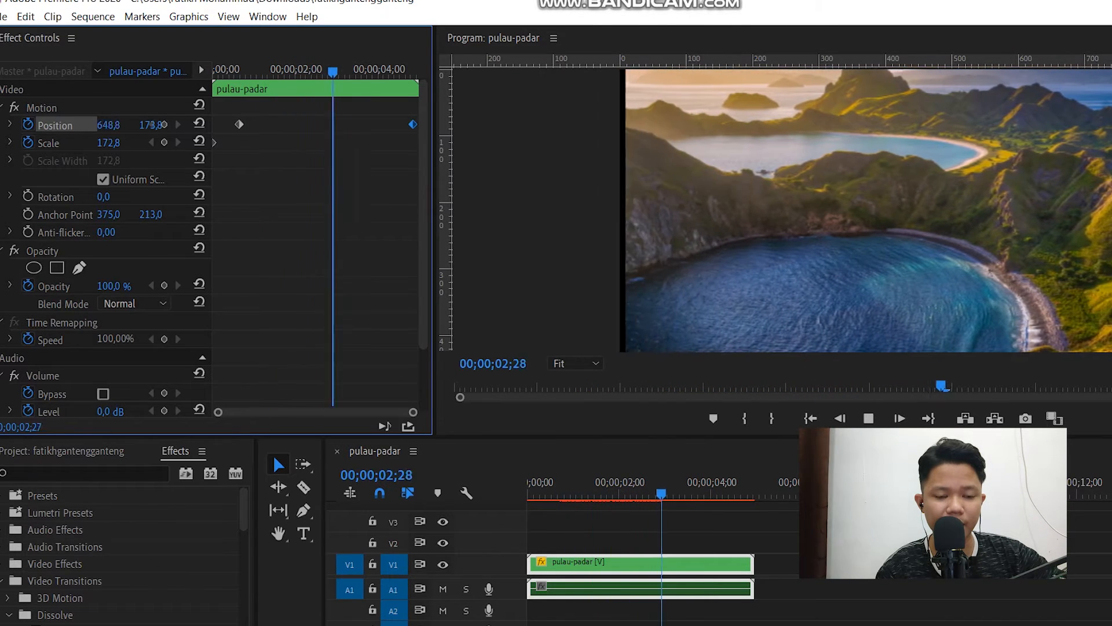
{"action": "key", "text": "space"}
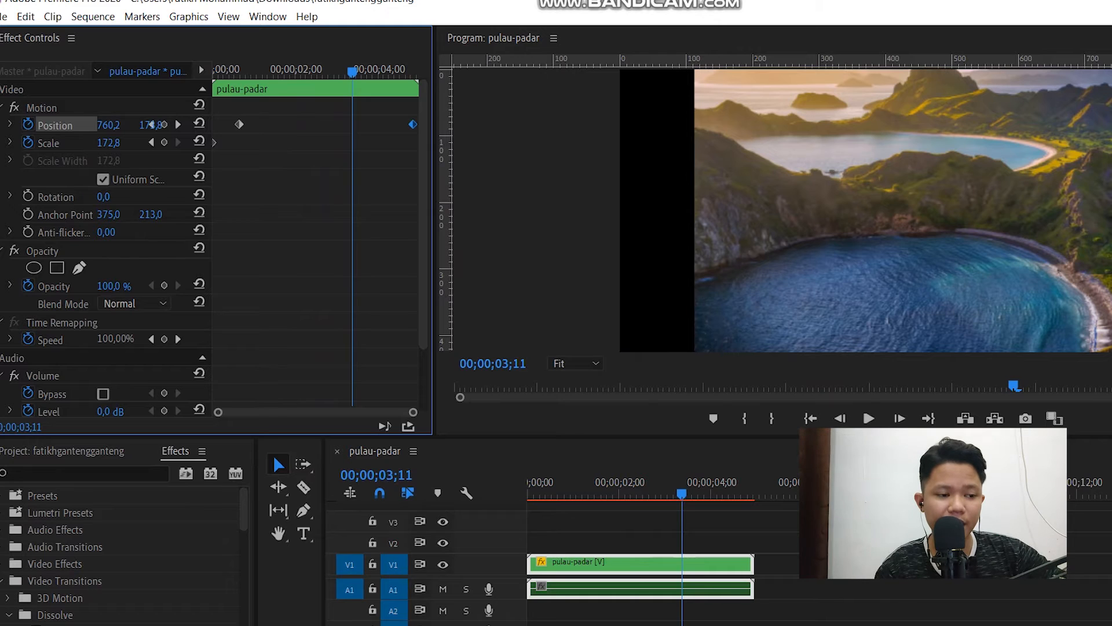
Delete both Position keyframes of the pulau-padar clip and move the playhead to 00;00;00;09.
{"action": "left_click_drag", "start_coordinate": [246, 140], "coordinate": [414, 107]}
{"action": "key", "text": "Delete"}
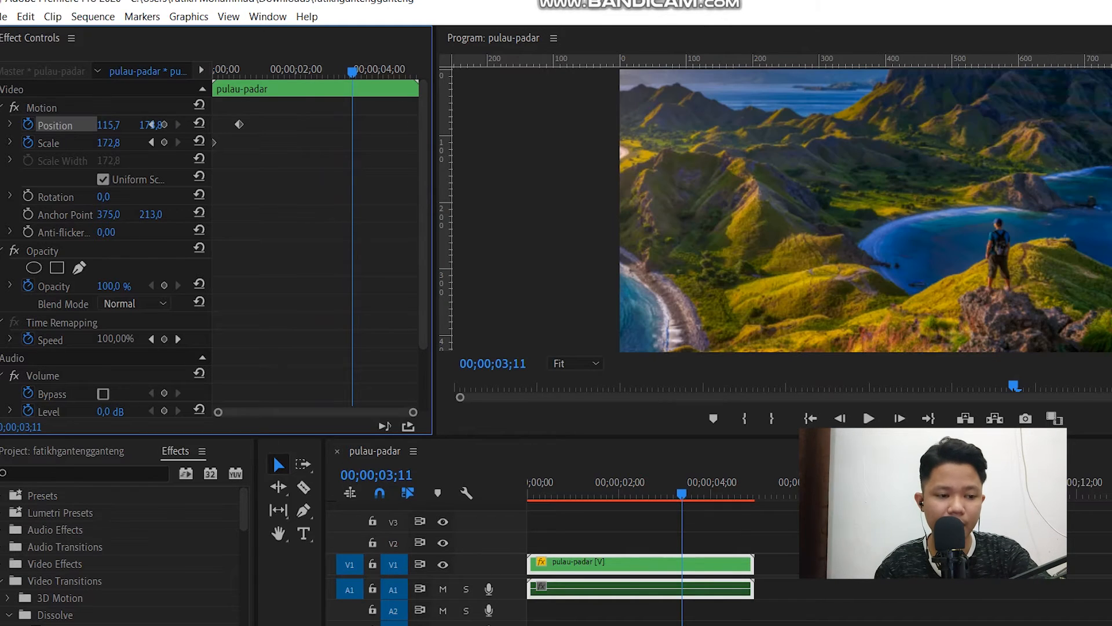
{"action": "left_click_drag", "start_coordinate": [299, 176], "coordinate": [225, 70]}
{"action": "key", "text": "Delete"}
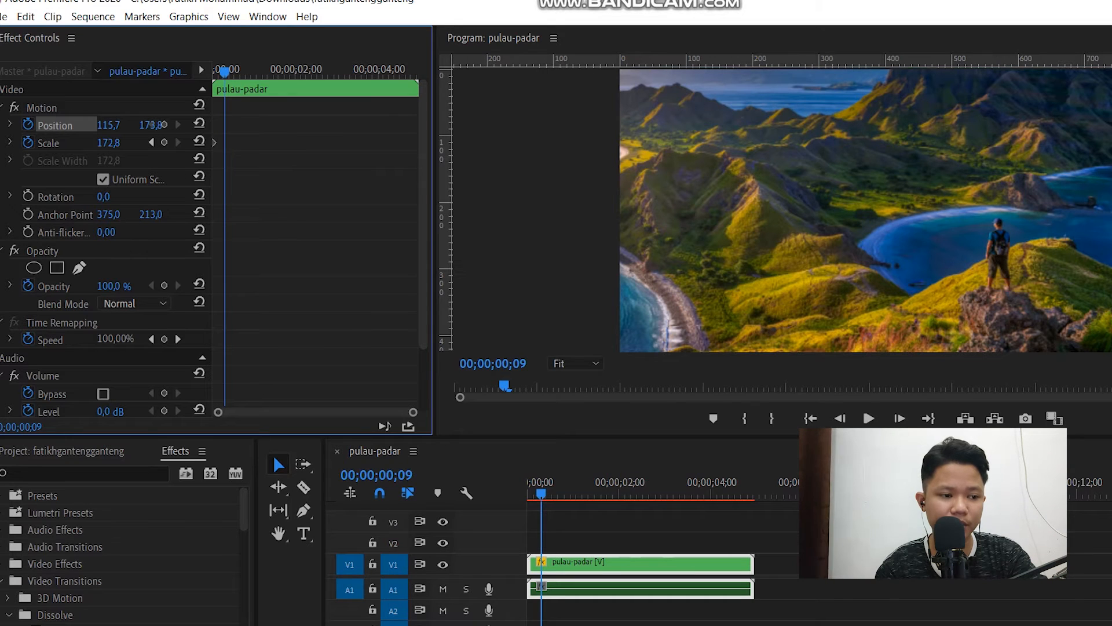
Animate the clip's vertical Position from 173,8 at 00;00;00;09 to a higher value near the clip's end, and play back the movement.
{"action": "left_click", "coordinate": [28, 124]}
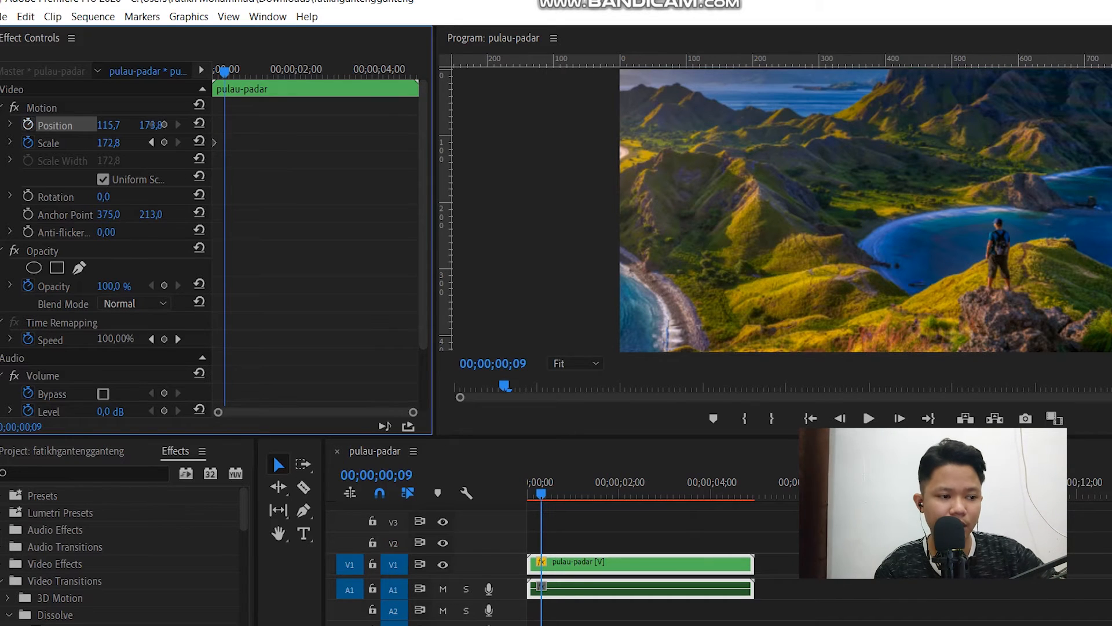
{"action": "left_click", "coordinate": [27, 124]}
{"action": "key", "text": "space"}
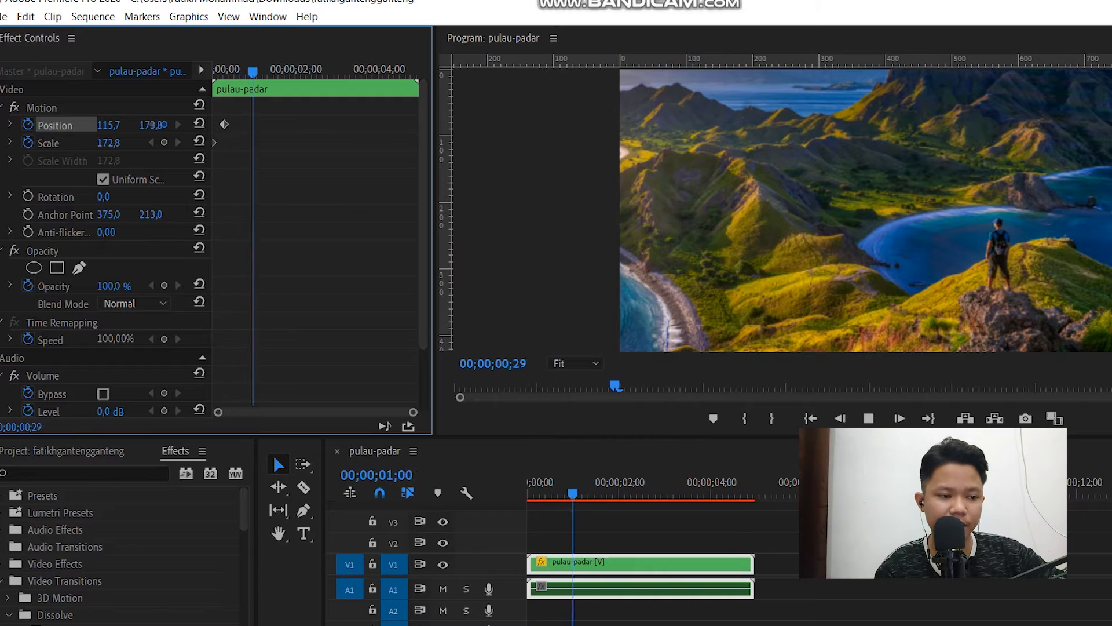
{"action": "key", "text": "space"}
{"action": "left_click_drag", "start_coordinate": [145, 125], "coordinate": [417, 125]}
{"action": "key", "text": "space"}
{"action": "left_click_drag", "start_coordinate": [382, 71], "coordinate": [232, 71]}
{"action": "key", "text": "space"}
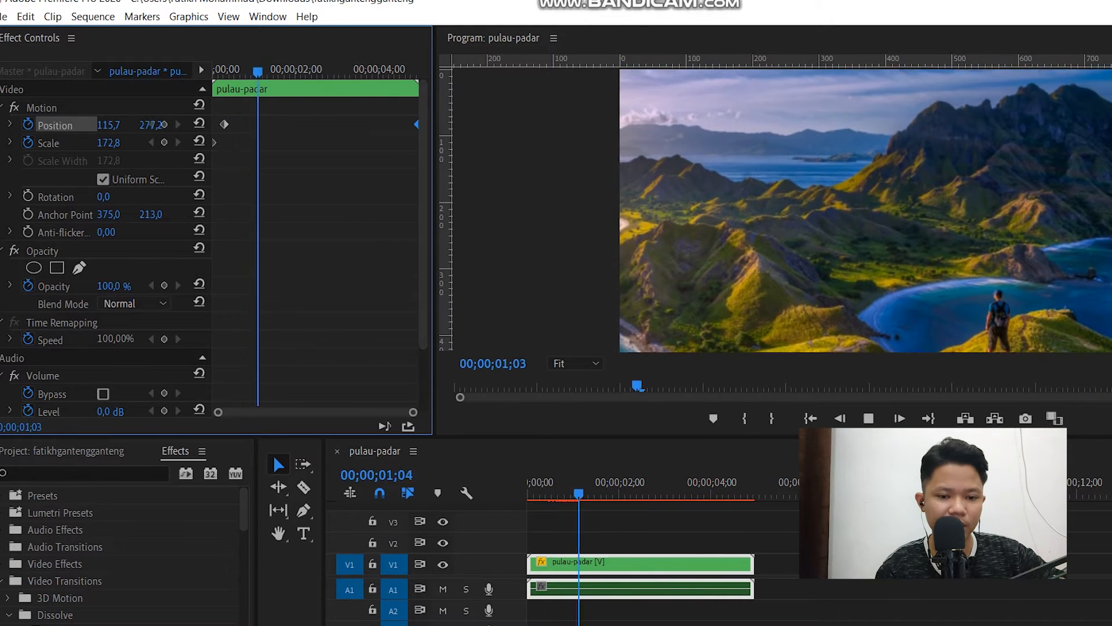
{"action": "key", "text": "space"}
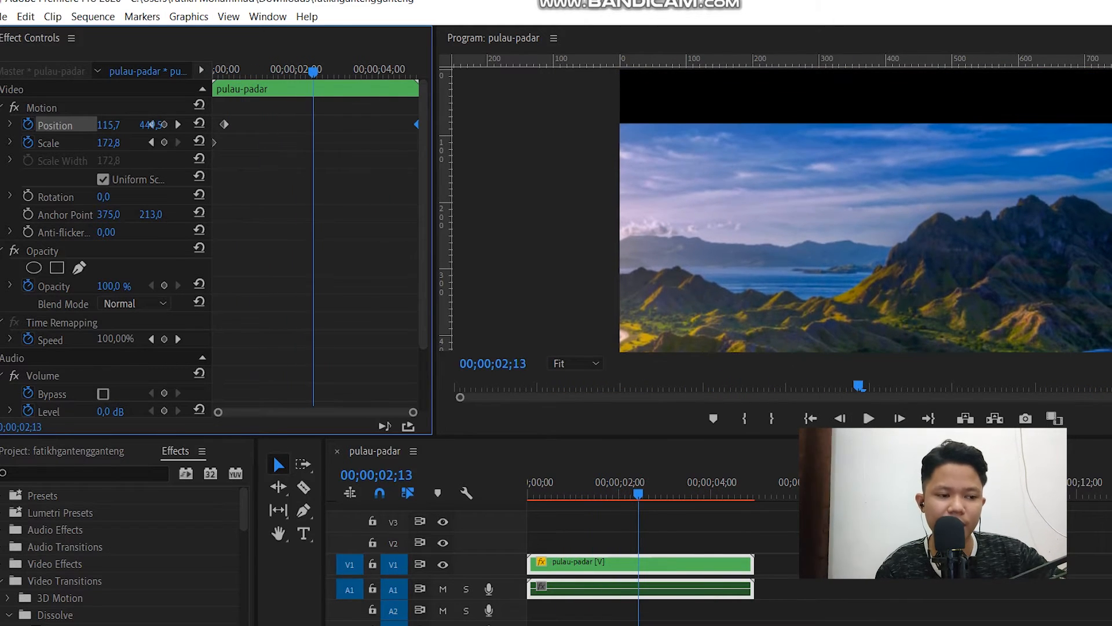
Undo the vertical Position animation of the pulau-padar clip, removing both of its keyframes.
{"action": "mouse_move", "coordinate": [152, 125]}
{"action": "left_mouse_down"}
{"action": "mouse_move", "coordinate": [115, 124]}
{"action": "mouse_move", "coordinate": [152, 124]}
{"action": "left_mouse_up"}
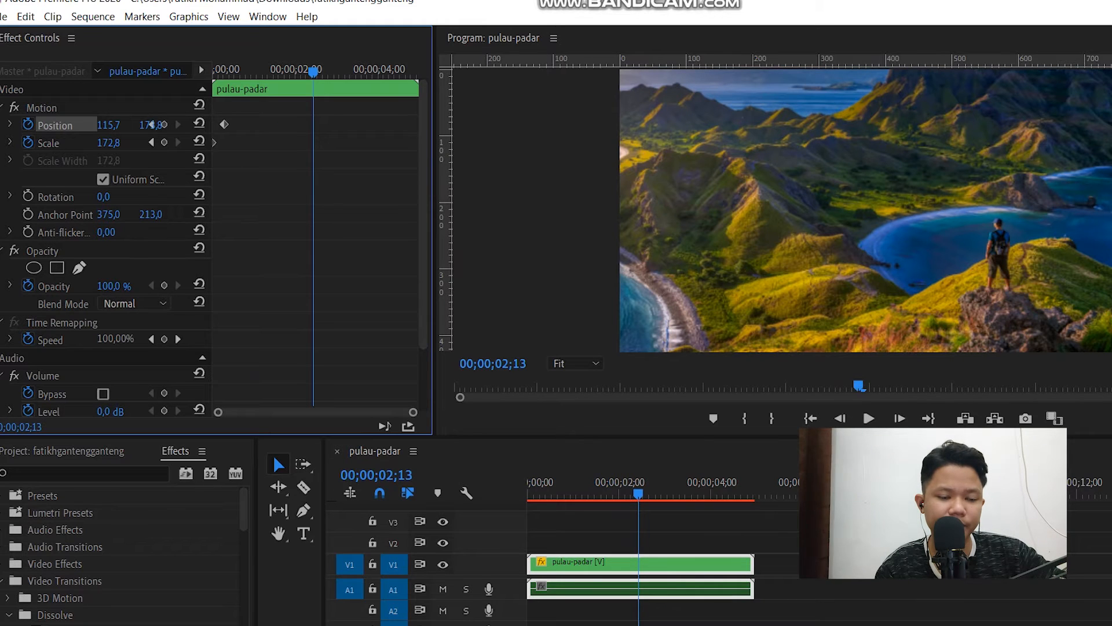
{"action": "key", "text": "ctrl+z"}
{"action": "key", "text": "ctrl+z"}
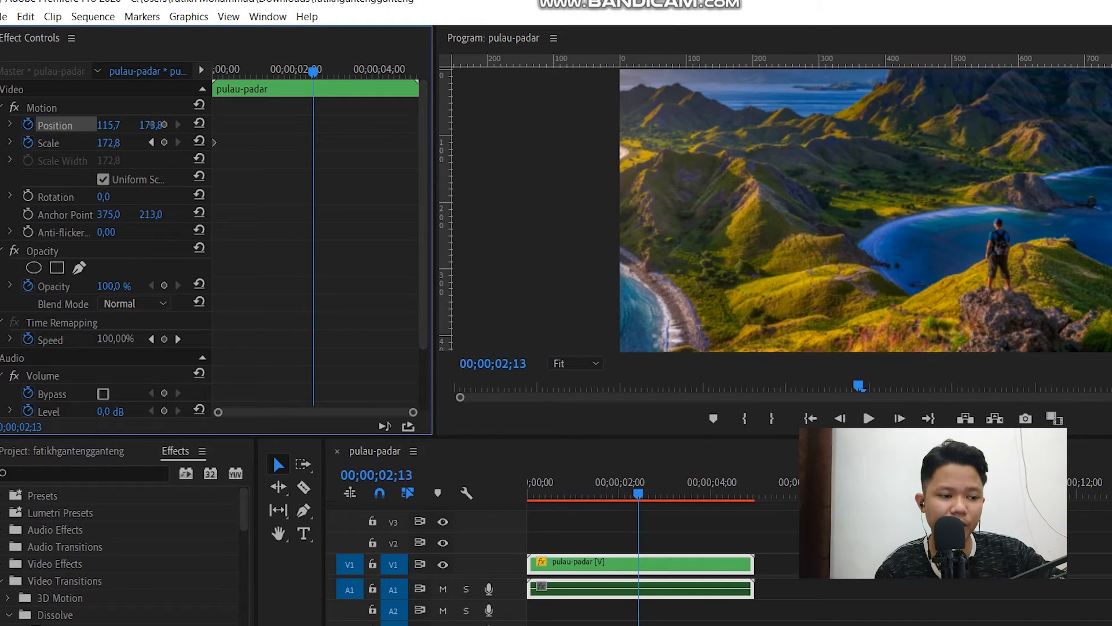
Animate the clip's Rotation from 0,0 near the clip's start to 312,0° at 00;00;02;29, and play back the spin.
{"action": "scroll", "coordinate": [152, 126], "scroll_direction": "down", "scroll_amount": 4}
{"action": "scroll", "coordinate": [153, 125], "scroll_direction": "up", "scroll_amount": 4}
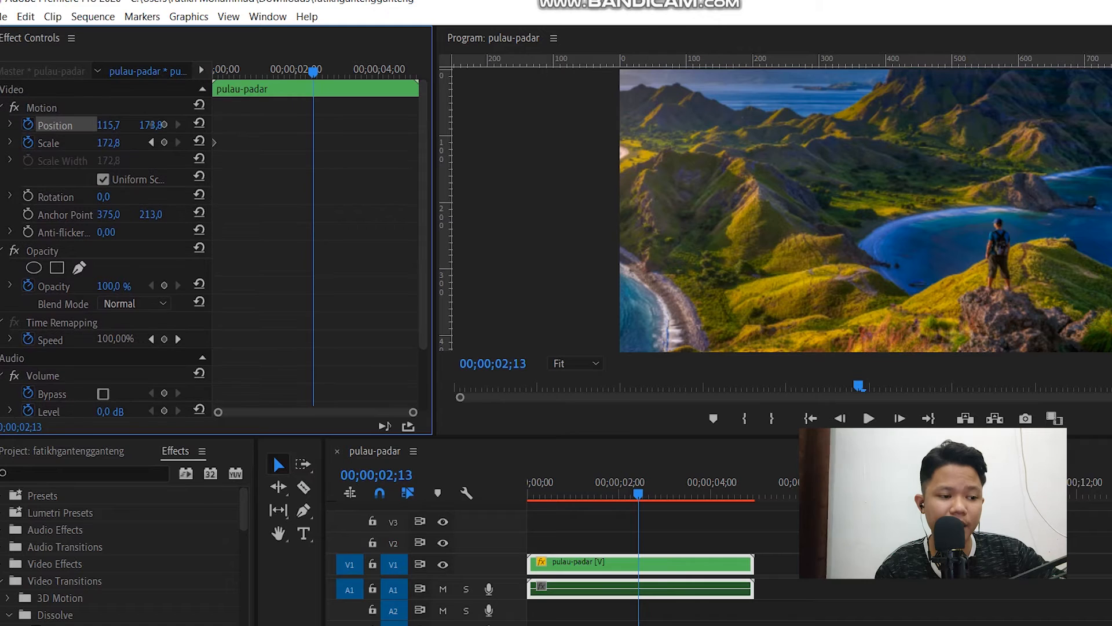
{"action": "left_click_drag", "start_coordinate": [230, 70], "coordinate": [222, 71]}
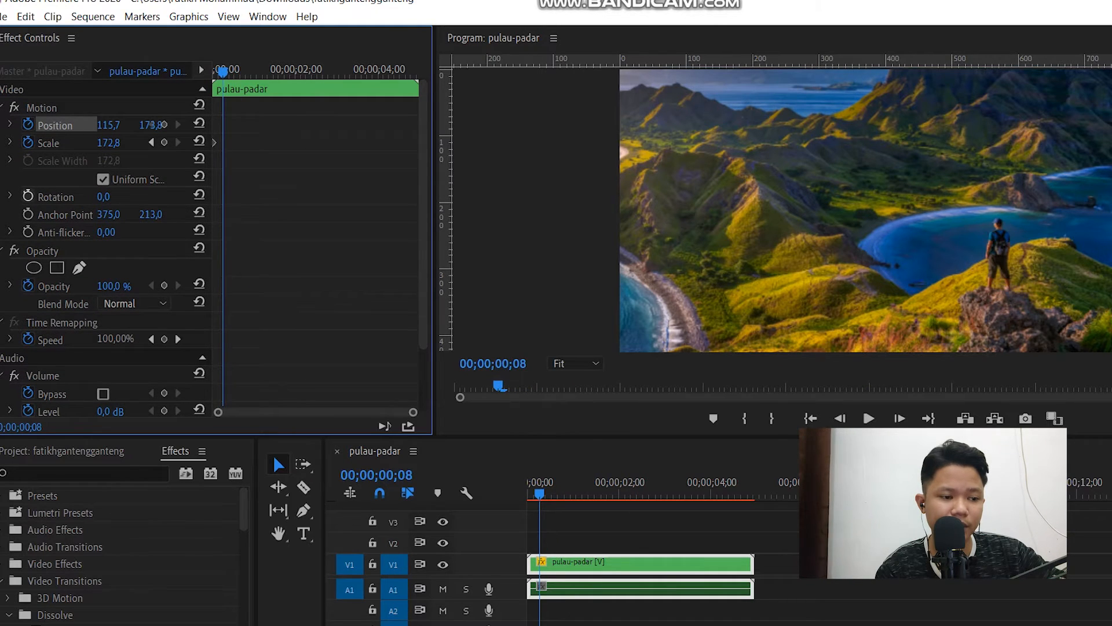
{"action": "left_click", "coordinate": [28, 196]}
{"action": "key", "text": "space"}
{"action": "left_click", "coordinate": [335, 71]}
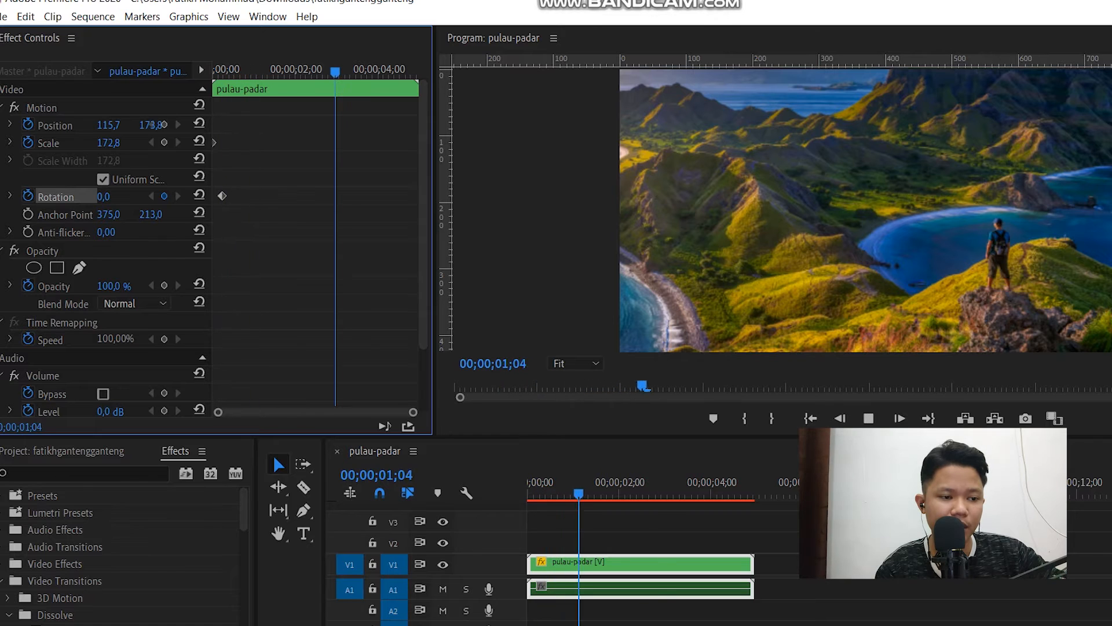
{"action": "left_click_drag", "start_coordinate": [103, 196], "coordinate": [232, 196]}
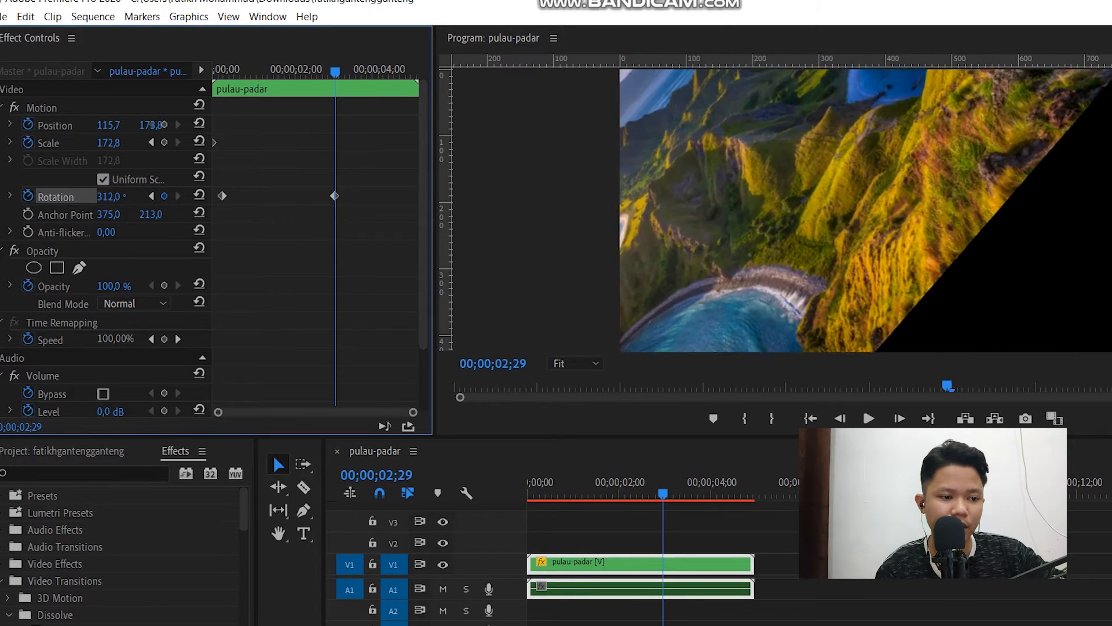
{"action": "left_click_drag", "start_coordinate": [335, 71], "coordinate": [222, 70]}
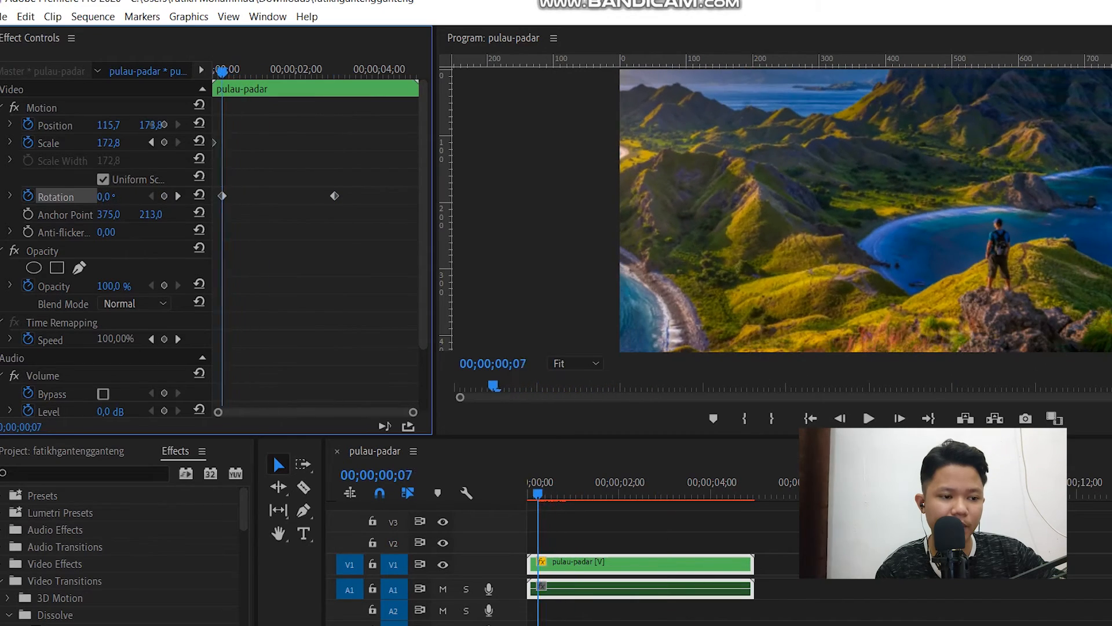
{"action": "key", "text": "space"}
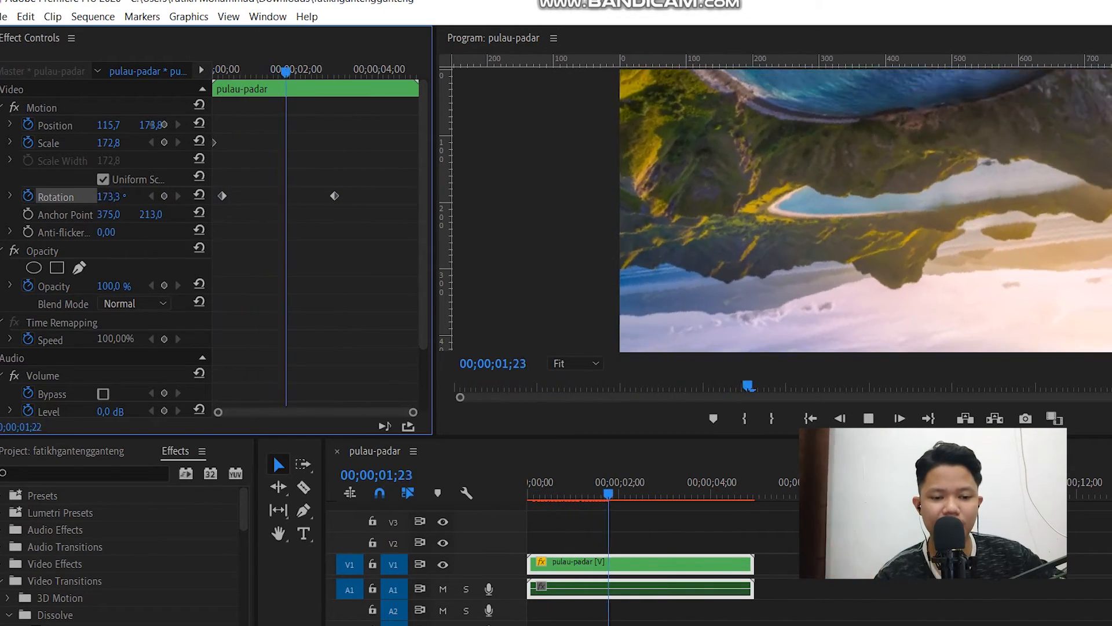
{"action": "key", "text": "space"}
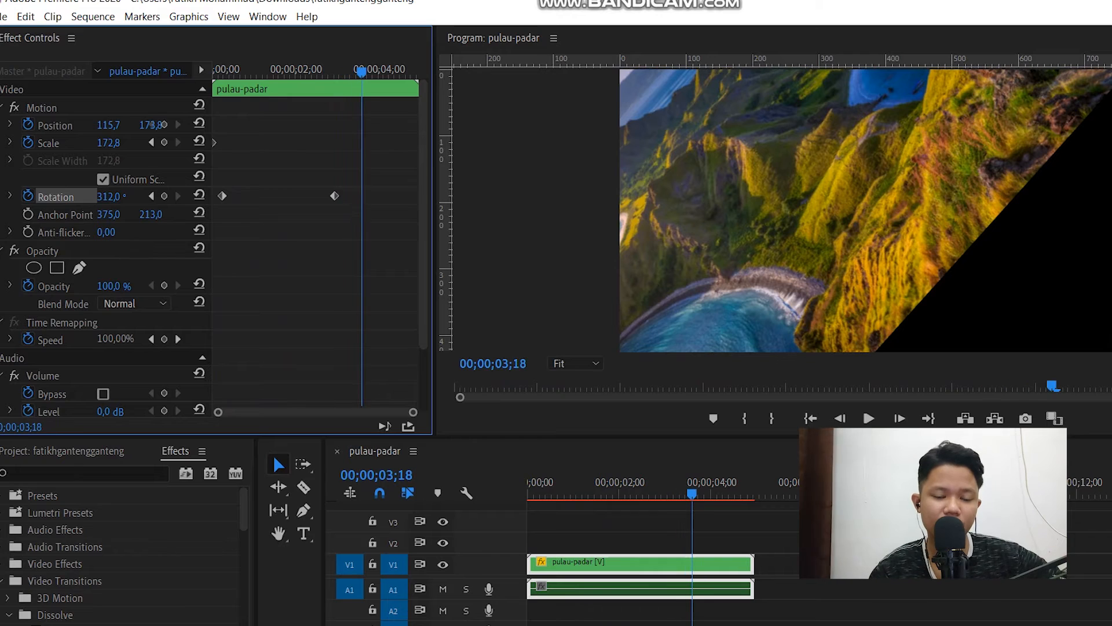
Delete the clip's Rotation and Scale keyframes and reposition the image in the Program monitor to nearly fill the frame.
{"action": "left_click_drag", "start_coordinate": [379, 237], "coordinate": [213, 115]}
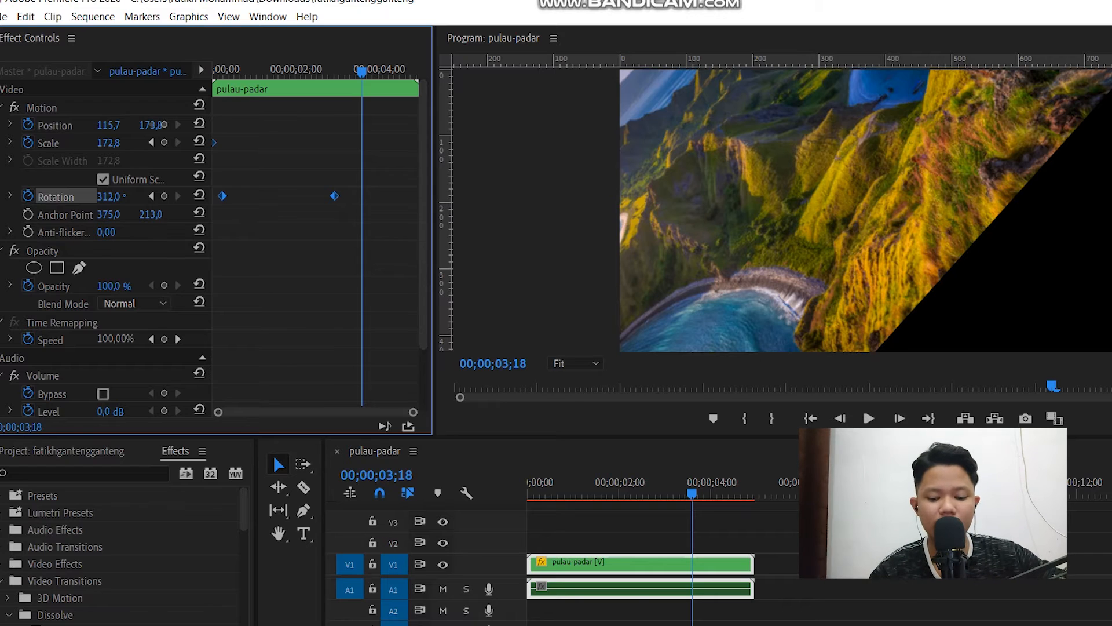
{"action": "key", "text": "Delete"}
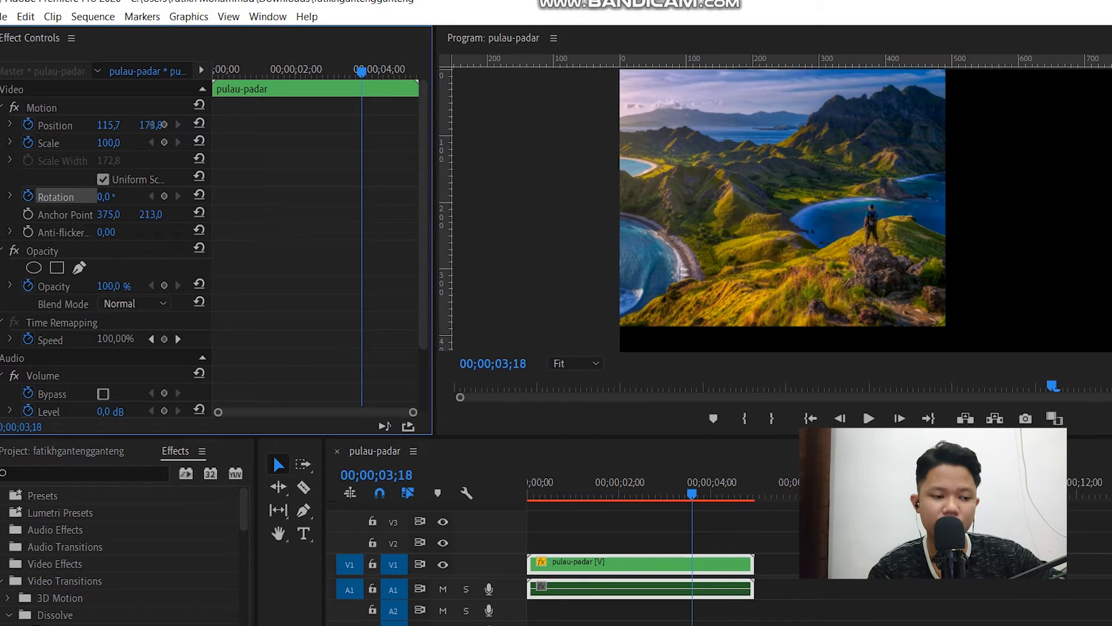
{"action": "double_click", "coordinate": [782, 202]}
{"action": "left_click_drag", "start_coordinate": [696, 185], "coordinate": [862, 215]}
{"action": "scroll", "coordinate": [116, 232], "scroll_direction": "down", "scroll_amount": 3}
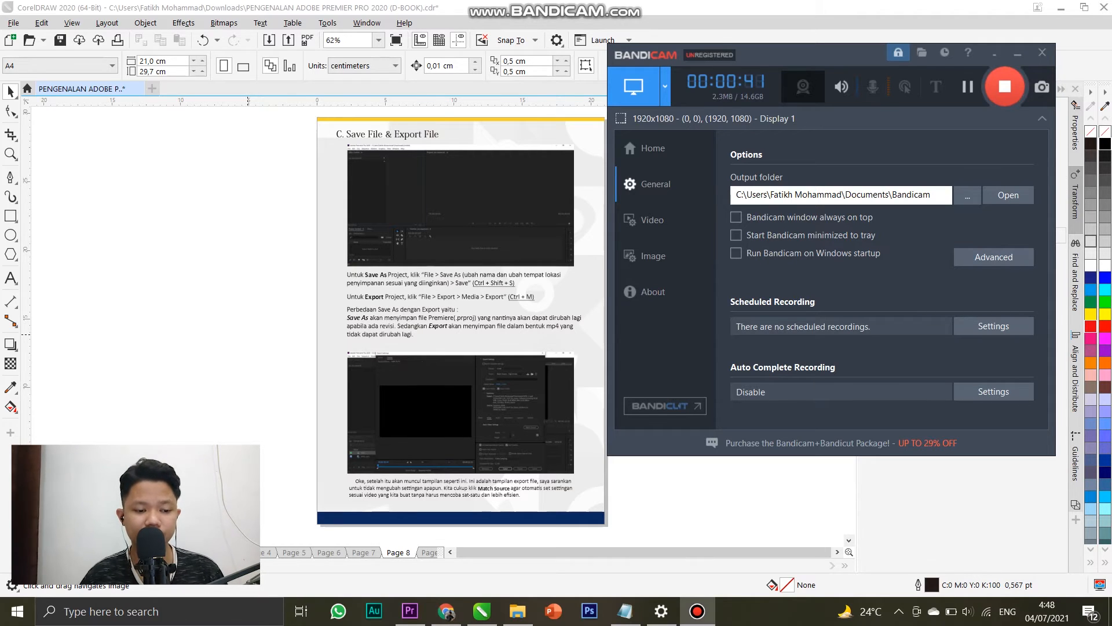
Switch to CorelDRAW and read page 8 of the guide on Save As, Export, their difference, and the Match Source setting.
{"action": "left_click", "coordinate": [248, 334]}
{"action": "scroll", "coordinate": [500, 256], "scroll_direction": "up", "scroll_amount": 1}
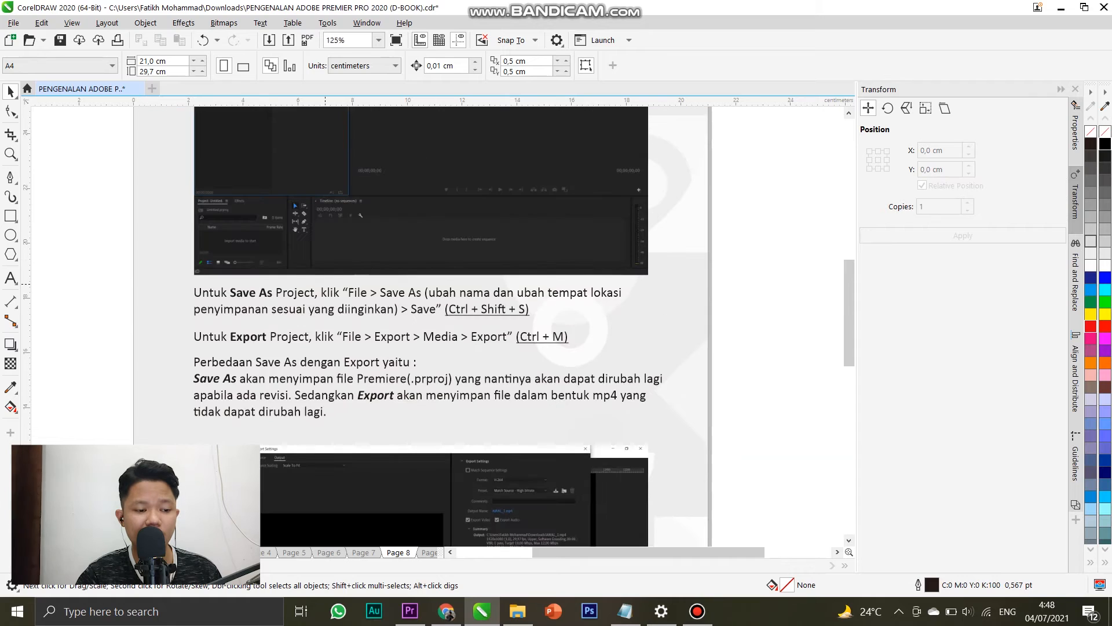
{"action": "left_click_drag", "start_coordinate": [363, 290], "coordinate": [369, 437]}
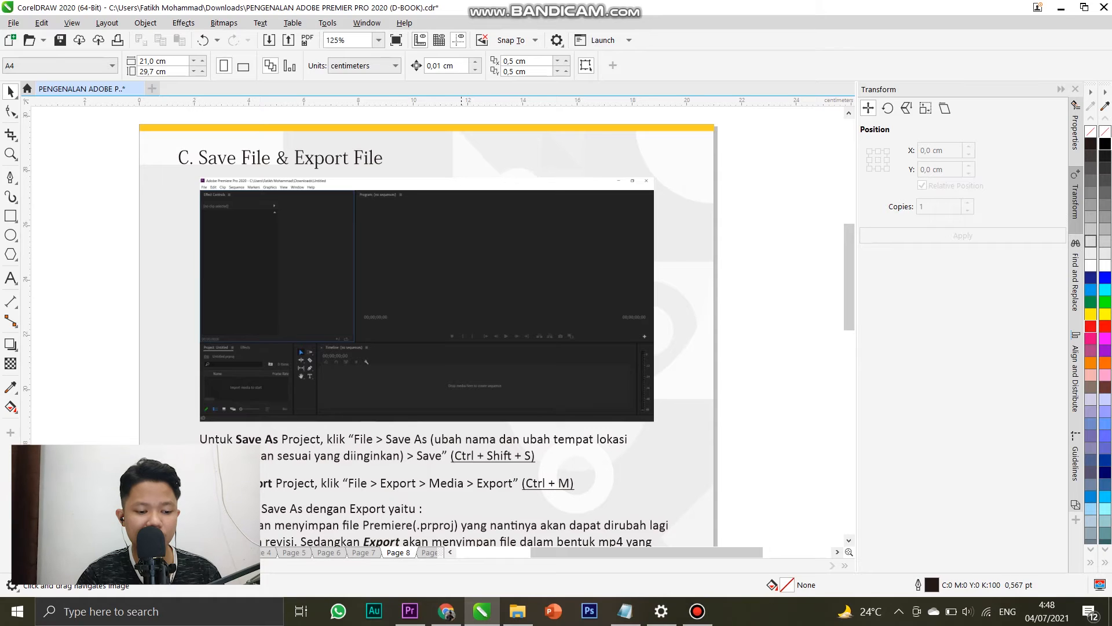
{"action": "left_click_drag", "start_coordinate": [534, 460], "coordinate": [546, 406]}
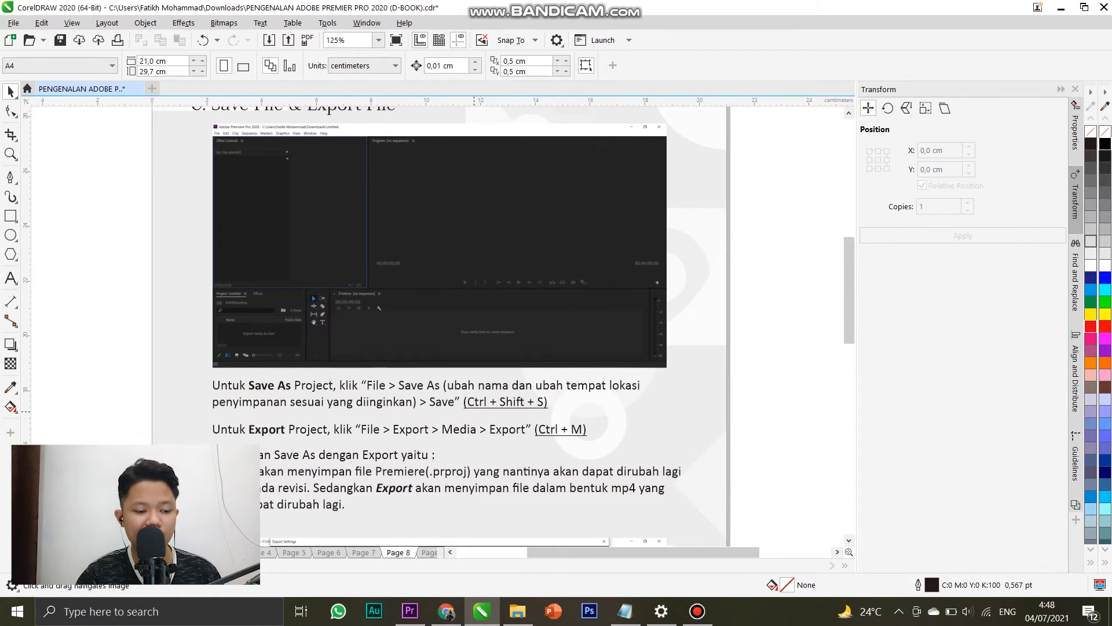
{"action": "left_click_drag", "start_coordinate": [417, 498], "coordinate": [415, 449]}
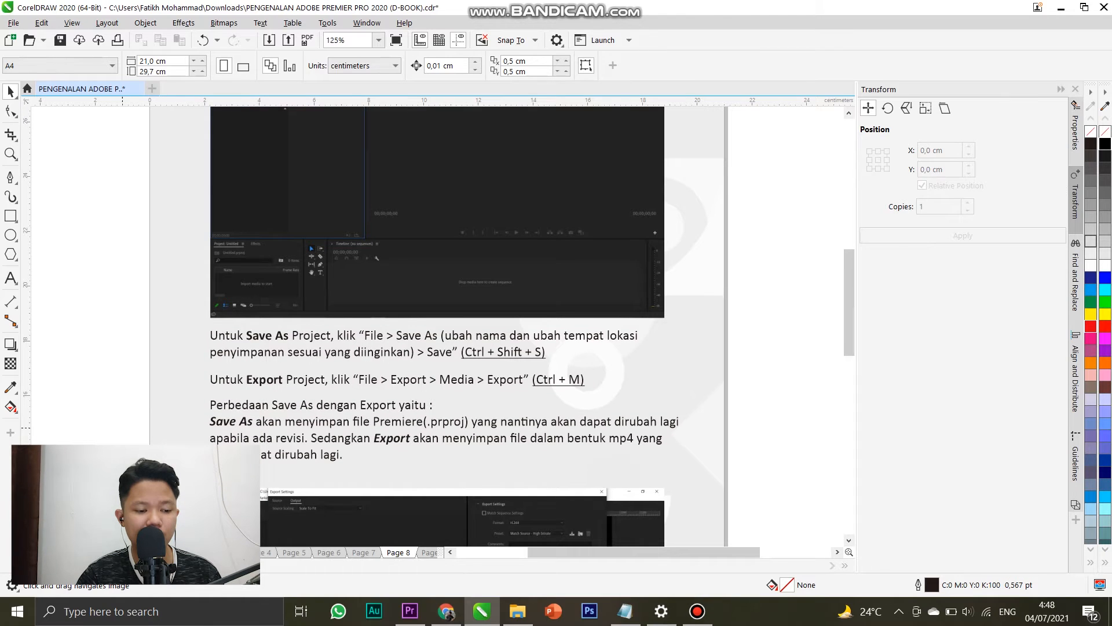
{"action": "left_click_drag", "start_coordinate": [497, 372], "coordinate": [520, 311]}
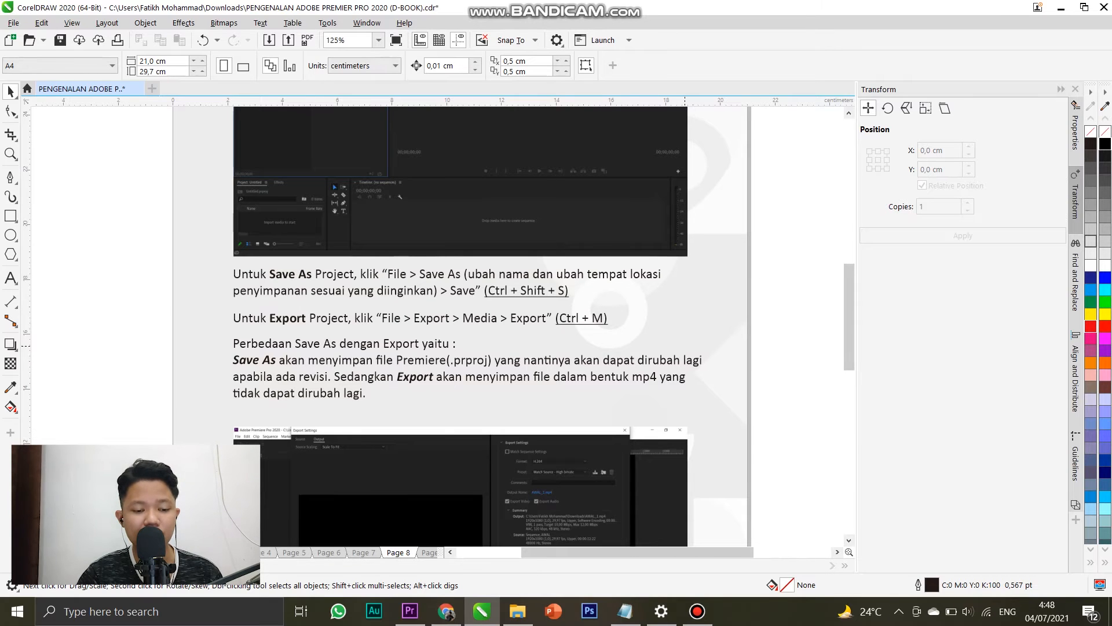
{"action": "left_click_drag", "start_coordinate": [780, 340], "coordinate": [730, 268]}
{"action": "left_click_drag", "start_coordinate": [506, 380], "coordinate": [564, 241]}
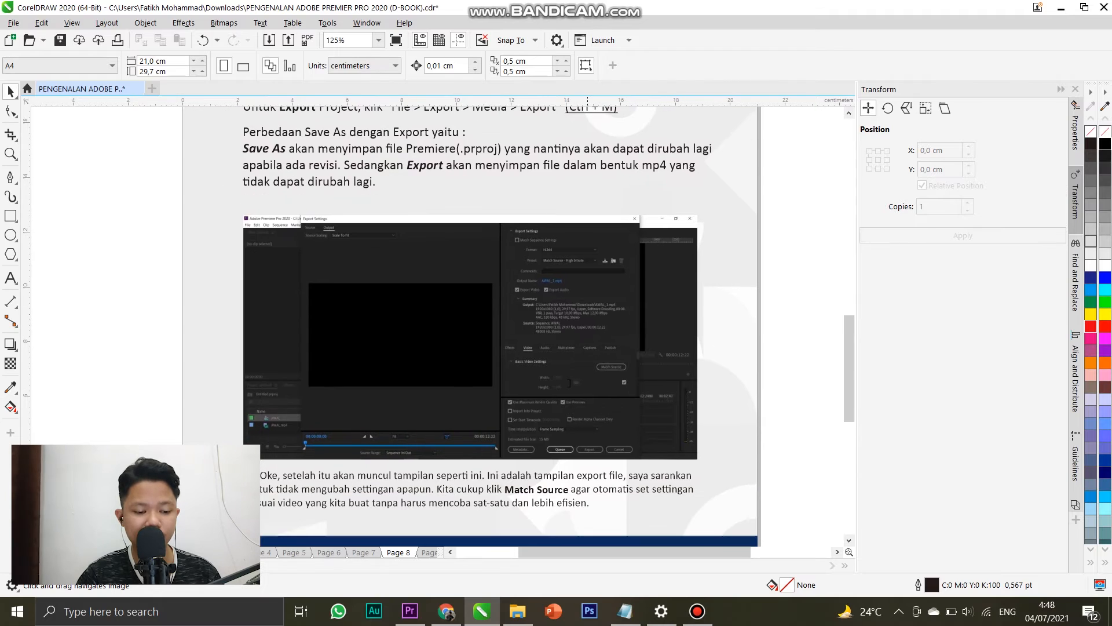
Switch to Premiere Pro, open the export settings for the pulau-padar sequence, and match the video settings to the source.
{"action": "left_click", "coordinate": [410, 611]}
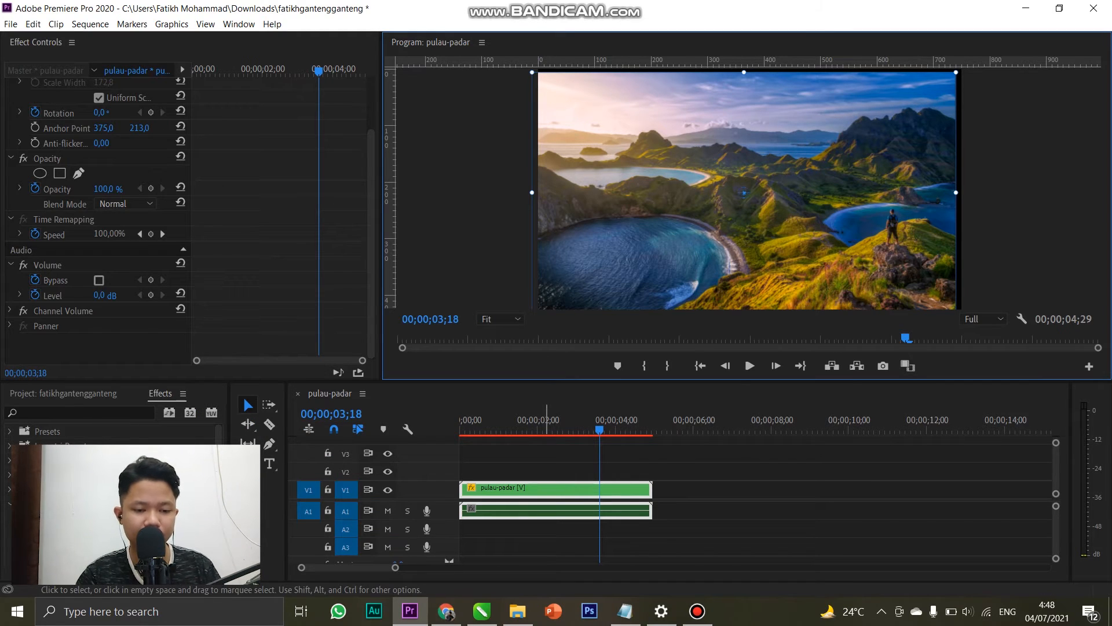
{"action": "key", "text": "ctrl+m"}
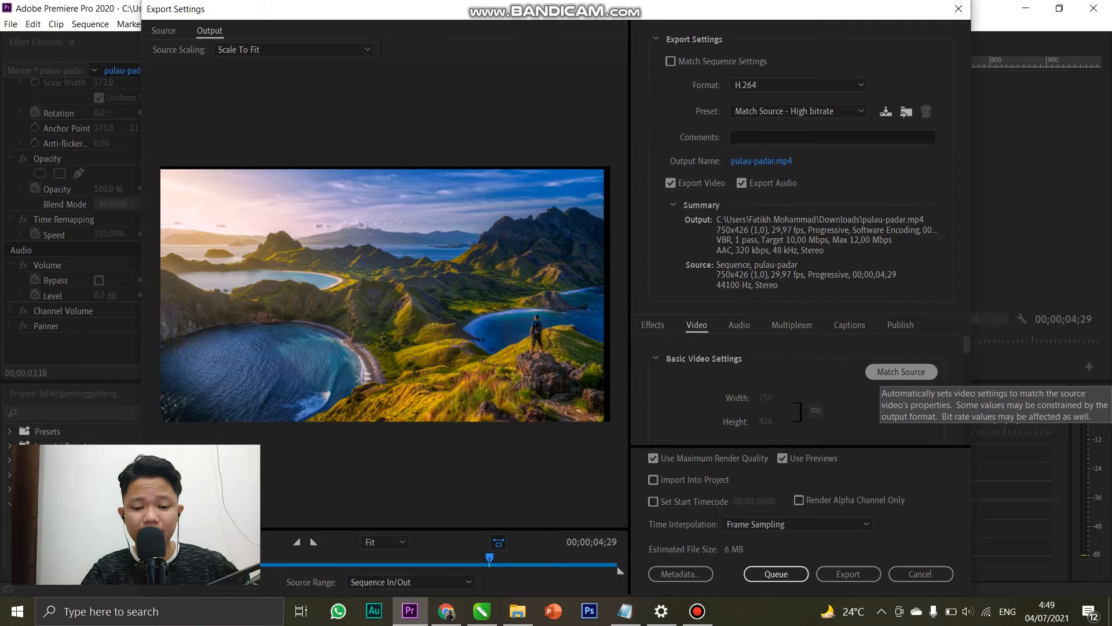
{"action": "left_click", "coordinate": [901, 372]}
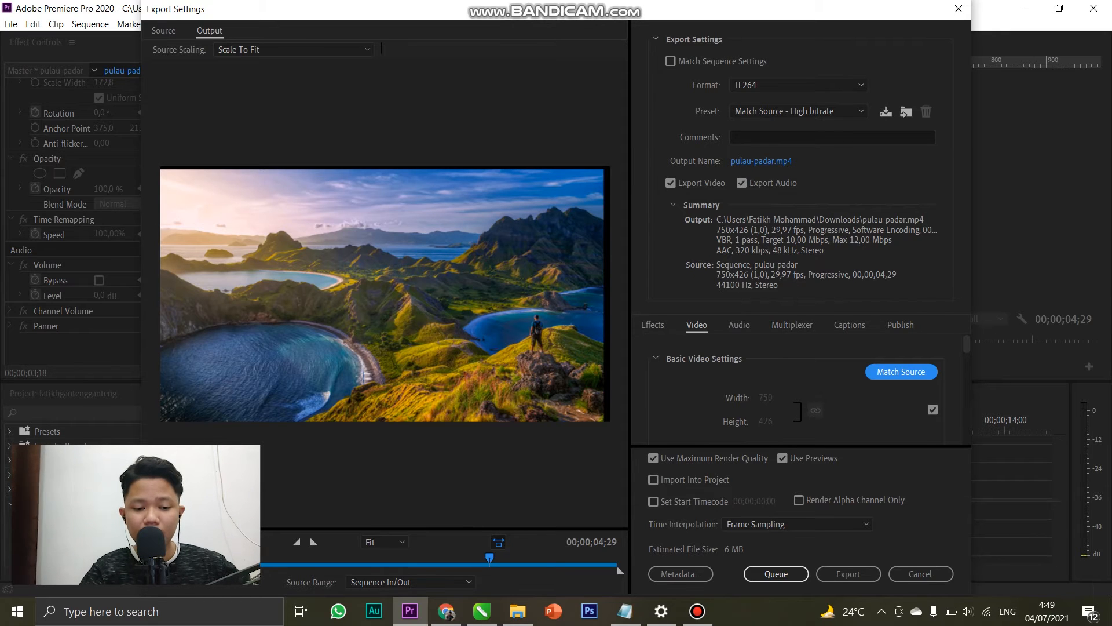
Review the Effects, Video, Audio, Multiplexer and Captions export settings, and apply Match Source to the video settings again.
{"action": "left_click", "coordinate": [653, 325]}
{"action": "left_click", "coordinate": [697, 325]}
{"action": "left_click", "coordinate": [739, 325]}
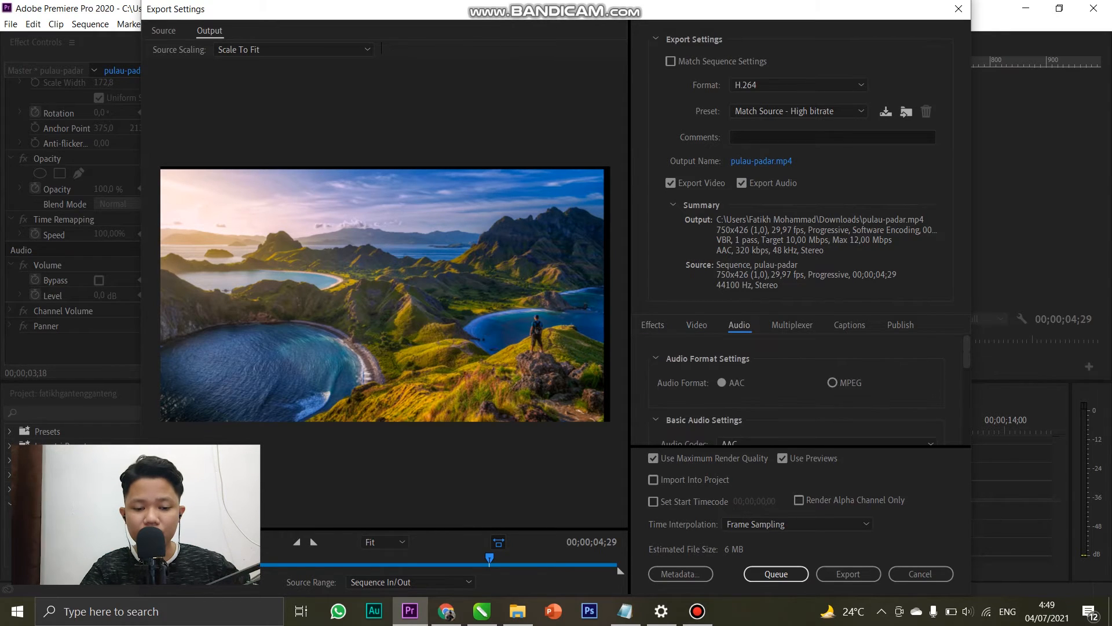
{"action": "left_click", "coordinate": [791, 325]}
{"action": "left_click", "coordinate": [850, 325]}
{"action": "left_click", "coordinate": [697, 325]}
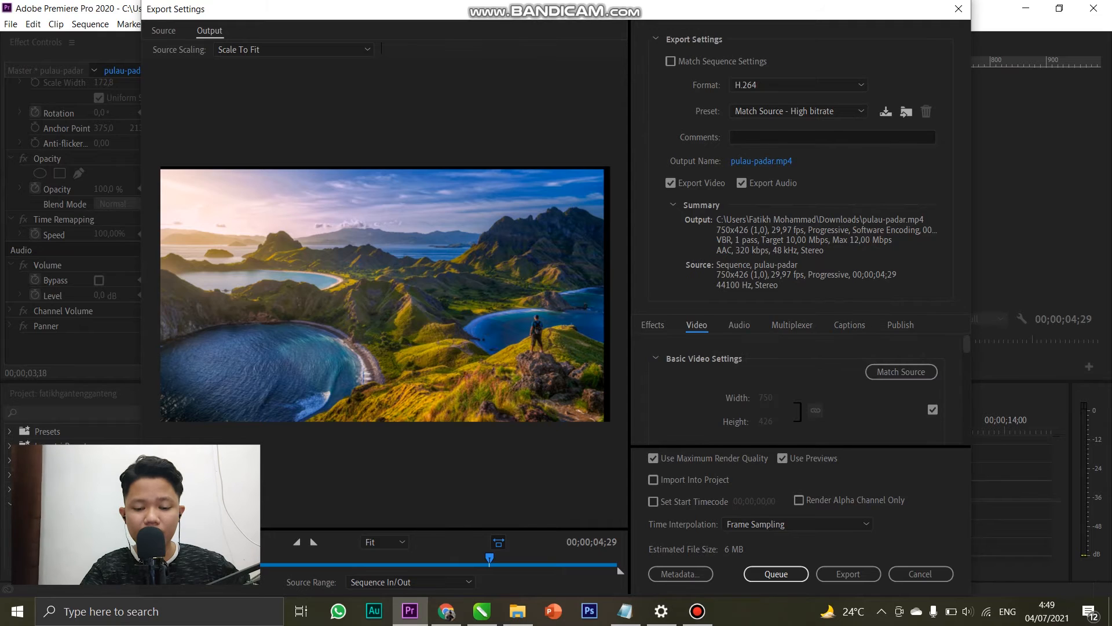
{"action": "left_click", "coordinate": [901, 372]}
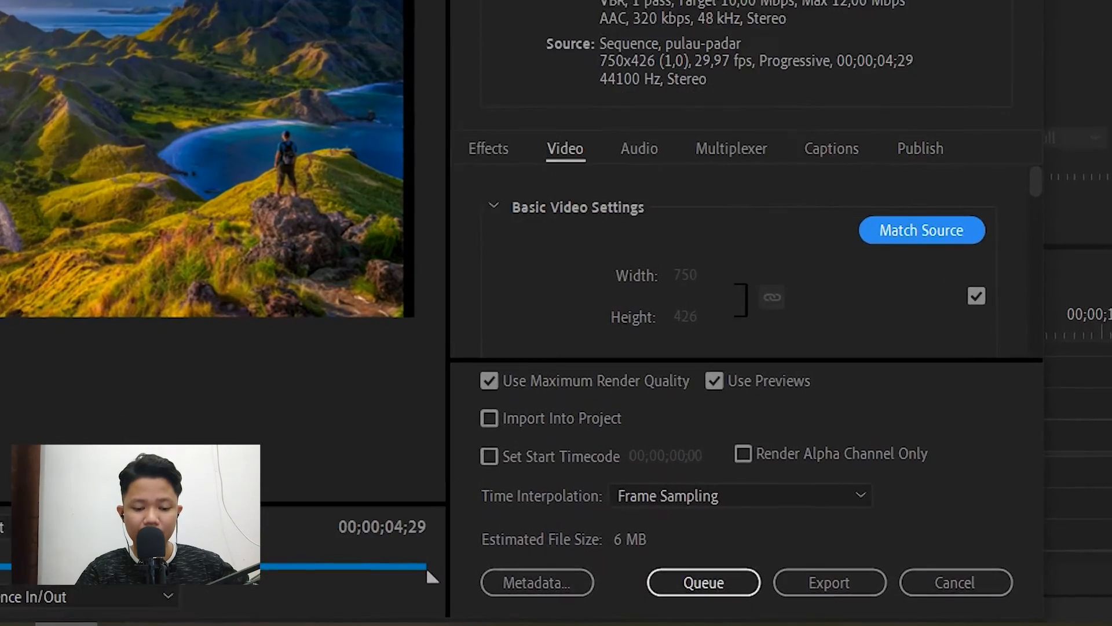
Try target bitrates of 3,47, 1,71 and 12,07 Mbps for the video export, and set the target bitrate to 6,43 Mbps.
{"action": "scroll", "coordinate": [799, 390], "scroll_direction": "down", "scroll_amount": 3}
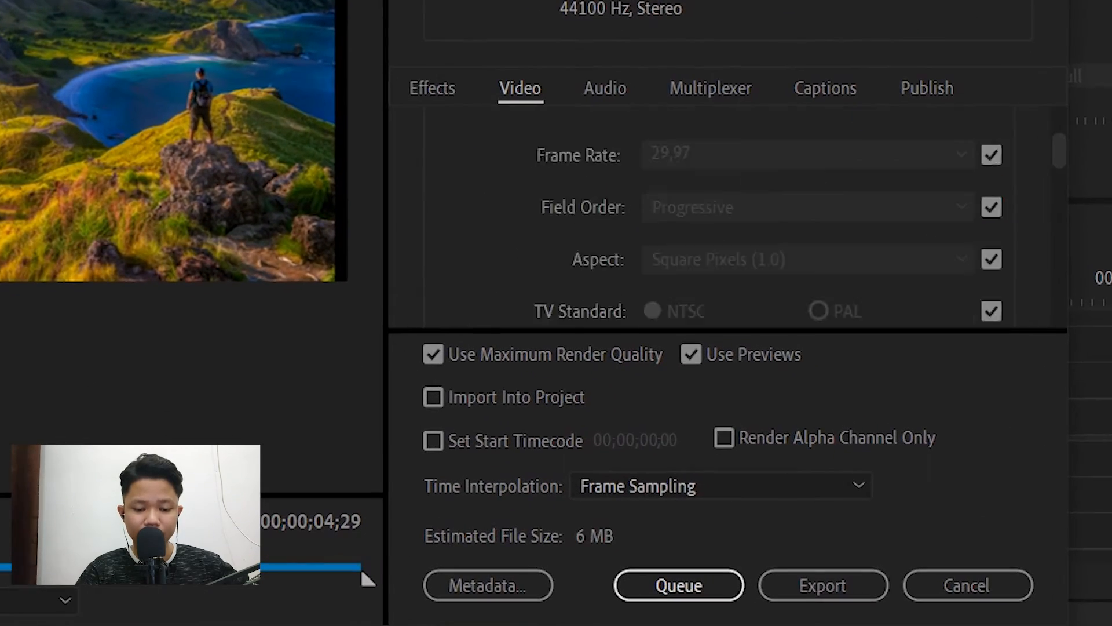
{"action": "scroll", "coordinate": [718, 220], "scroll_direction": "down", "scroll_amount": 3}
{"action": "scroll", "coordinate": [718, 220], "scroll_direction": "down", "scroll_amount": 5}
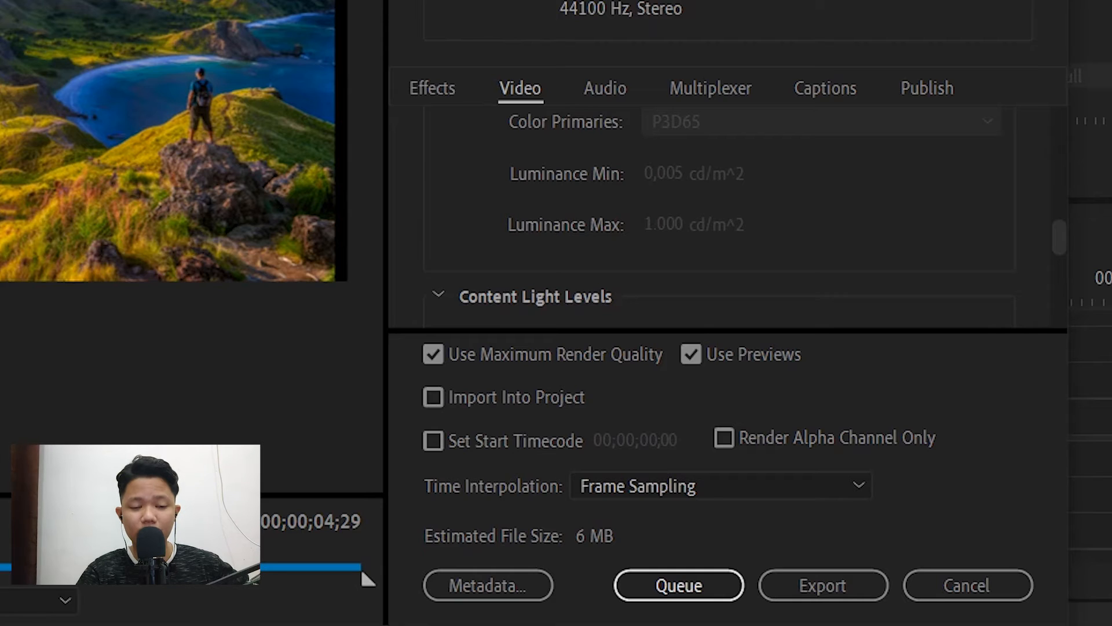
{"action": "scroll", "coordinate": [718, 220], "scroll_direction": "down", "scroll_amount": 4}
{"action": "scroll", "coordinate": [718, 220], "scroll_direction": "down", "scroll_amount": 1}
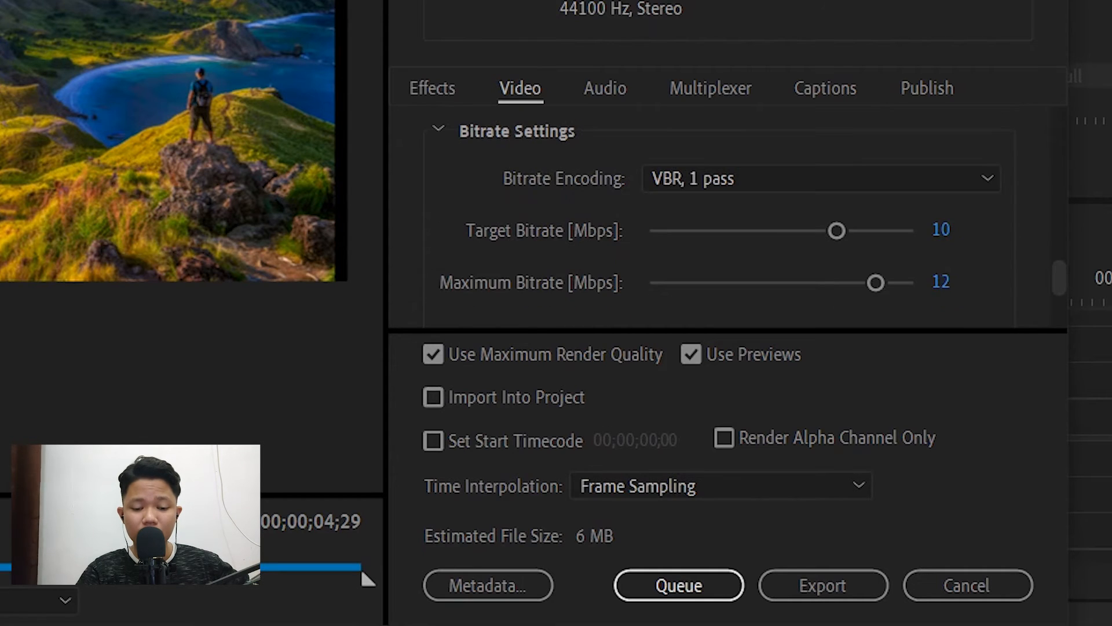
{"action": "left_click_drag", "start_coordinate": [836, 230], "coordinate": [712, 230]}
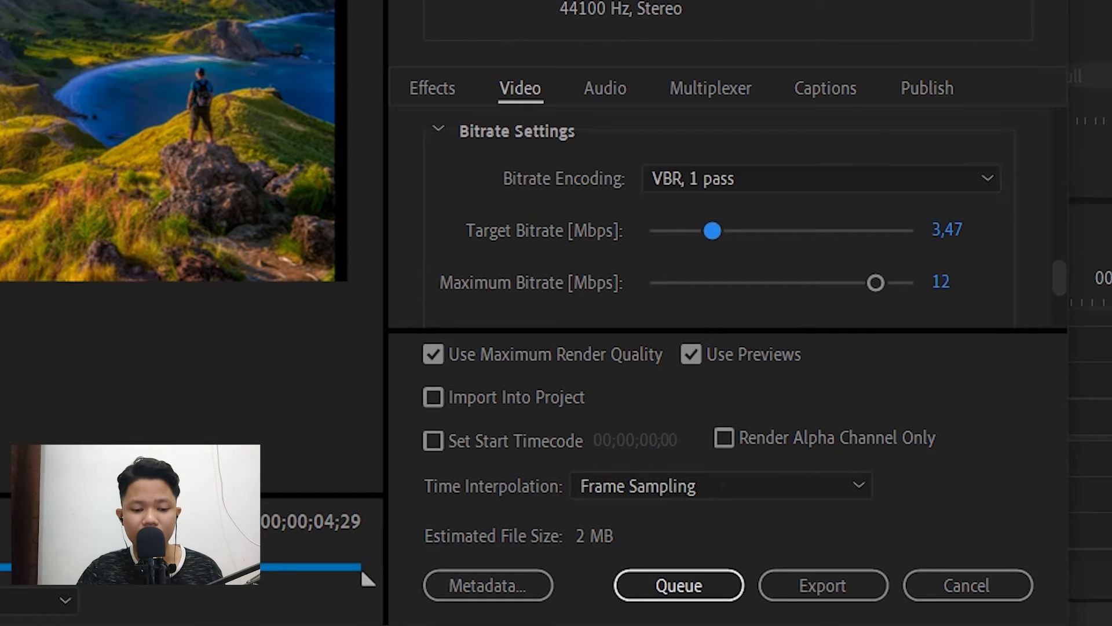
{"action": "left_click_drag", "start_coordinate": [713, 230], "coordinate": [678, 230]}
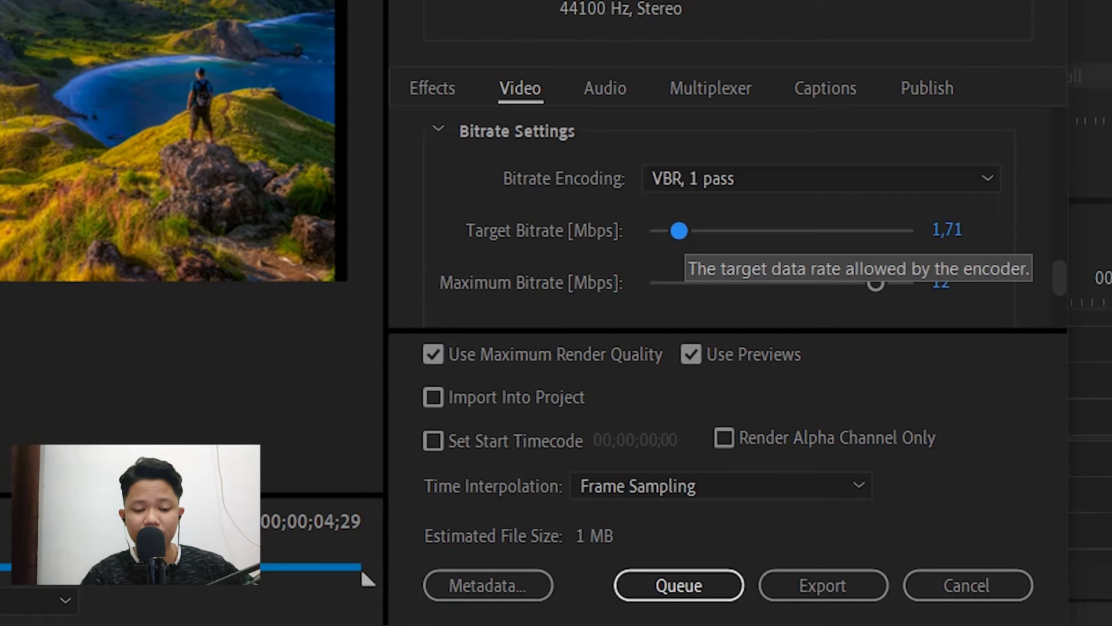
{"action": "left_click_drag", "start_coordinate": [679, 231], "coordinate": [878, 230]}
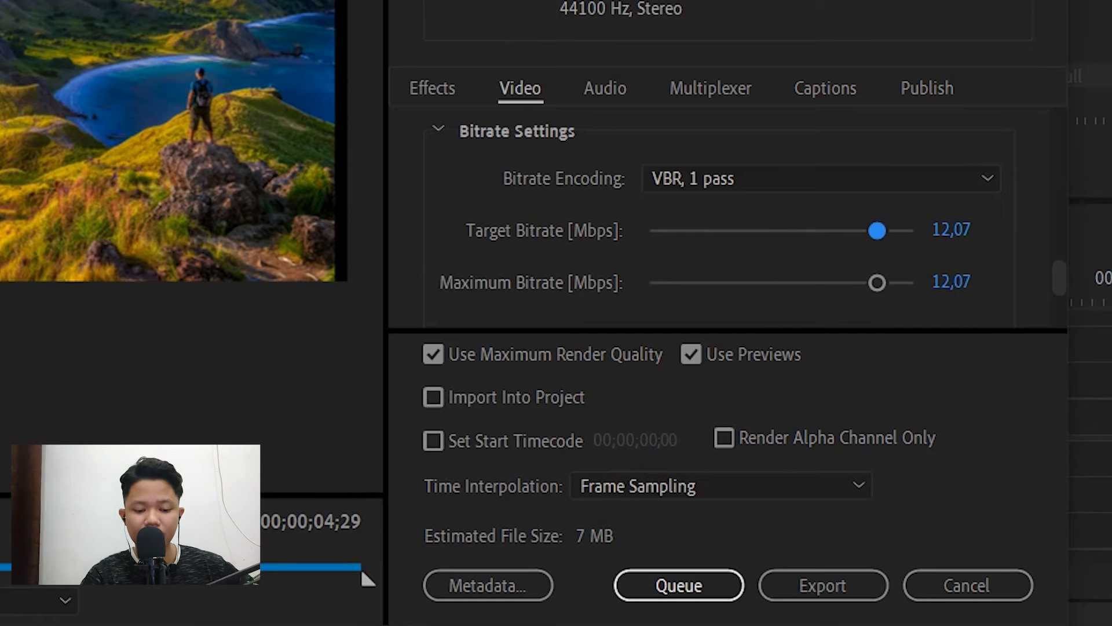
{"action": "left_click_drag", "start_coordinate": [877, 231], "coordinate": [769, 231]}
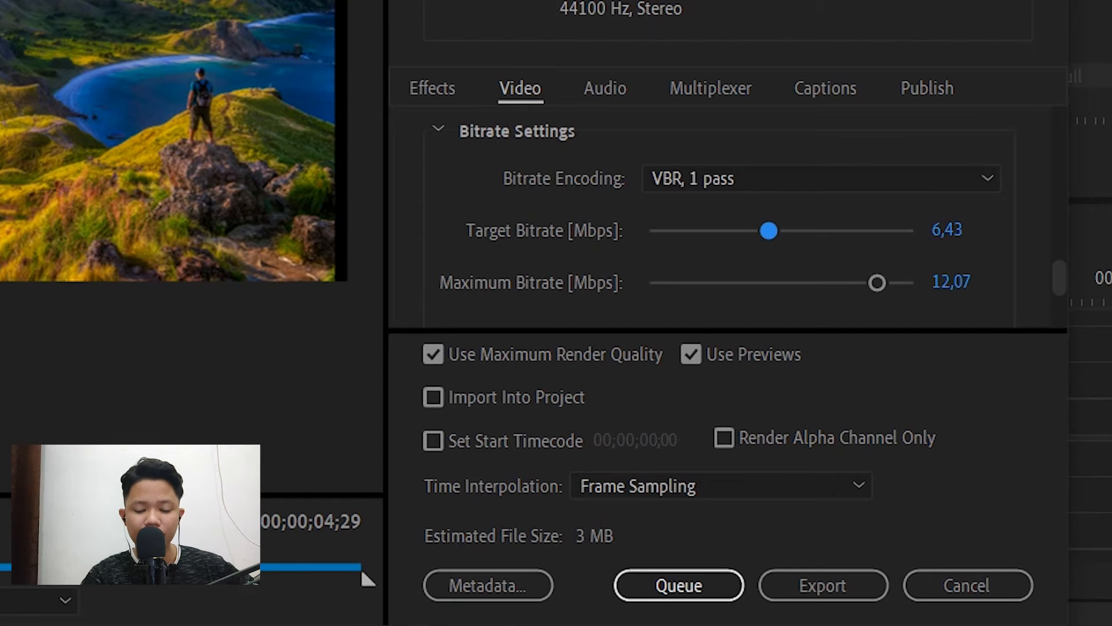
Try a maximum bitrate of 13,35 Mbps, set it to 10,25 Mbps, and start the export with these settings.
{"action": "left_click_drag", "start_coordinate": [878, 283], "coordinate": [900, 282]}
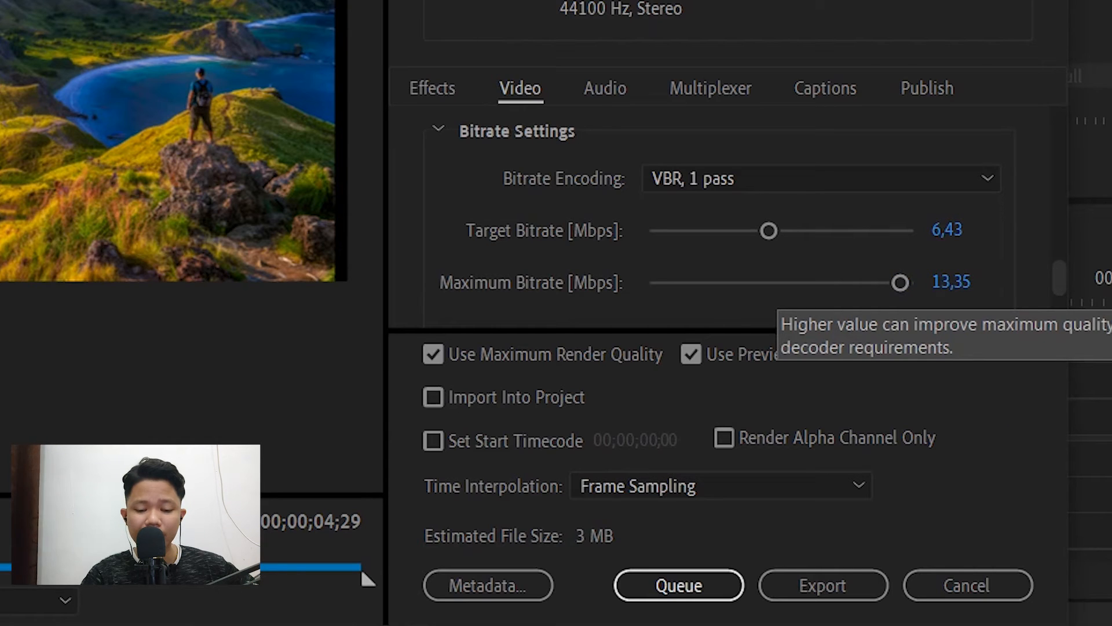
{"action": "left_click_drag", "start_coordinate": [901, 283], "coordinate": [843, 282]}
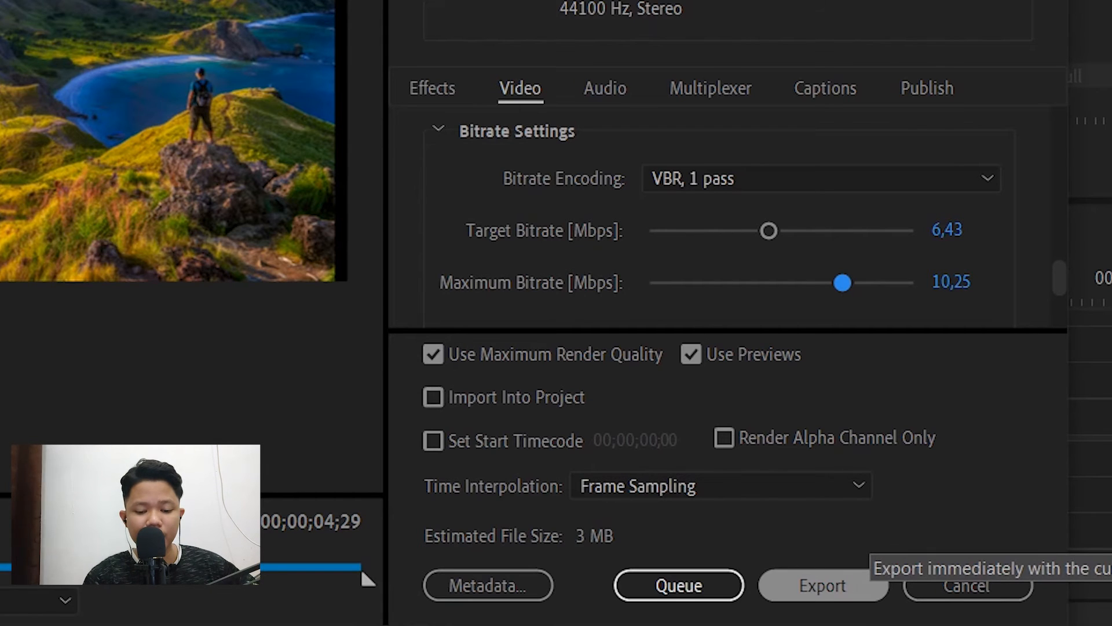
{"action": "left_click", "coordinate": [857, 582]}
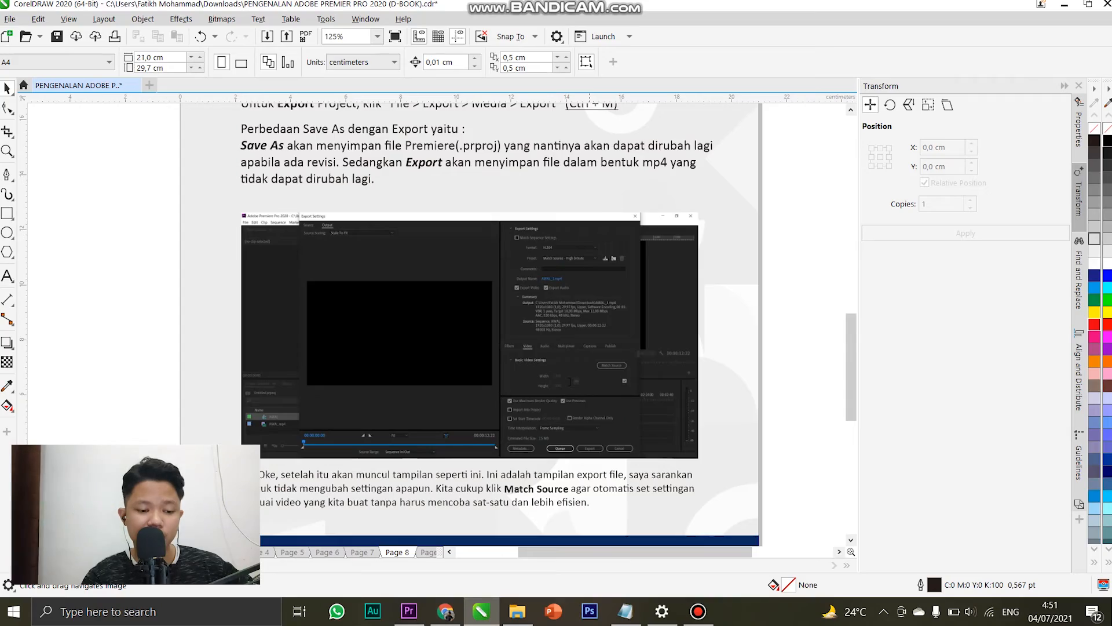
Switch to CorelDRAW and examine the export settings illustration at the top of page 9 of the guide.
{"action": "scroll", "coordinate": [556, 325], "scroll_direction": "down", "scroll_amount": 4}
{"action": "scroll", "coordinate": [556, 324], "scroll_direction": "up", "scroll_amount": 2}
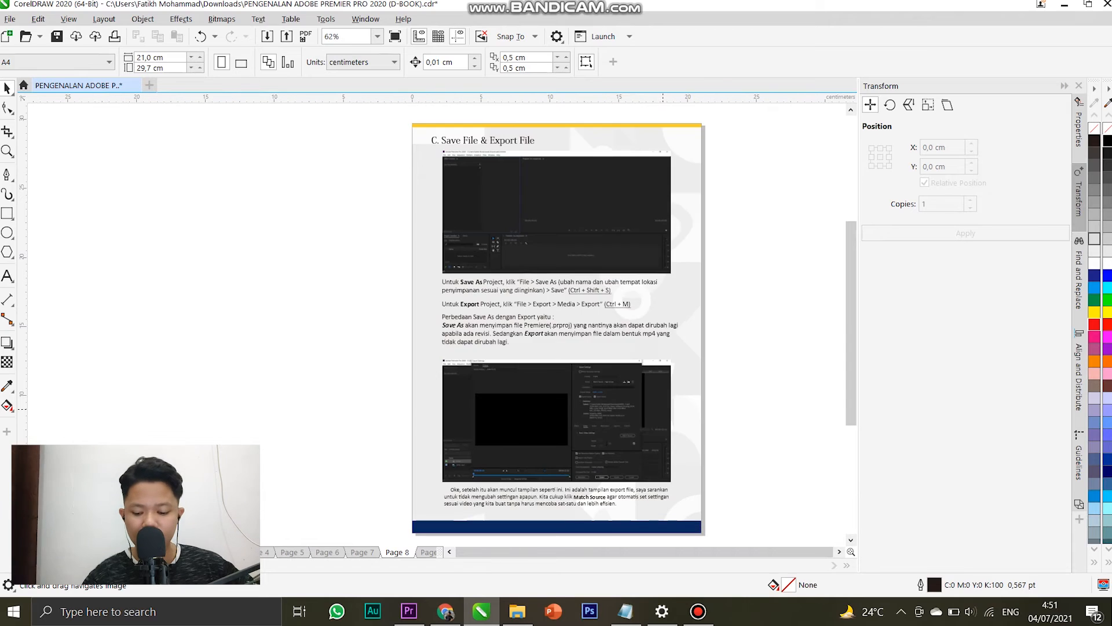
{"action": "key", "text": "Page_Down"}
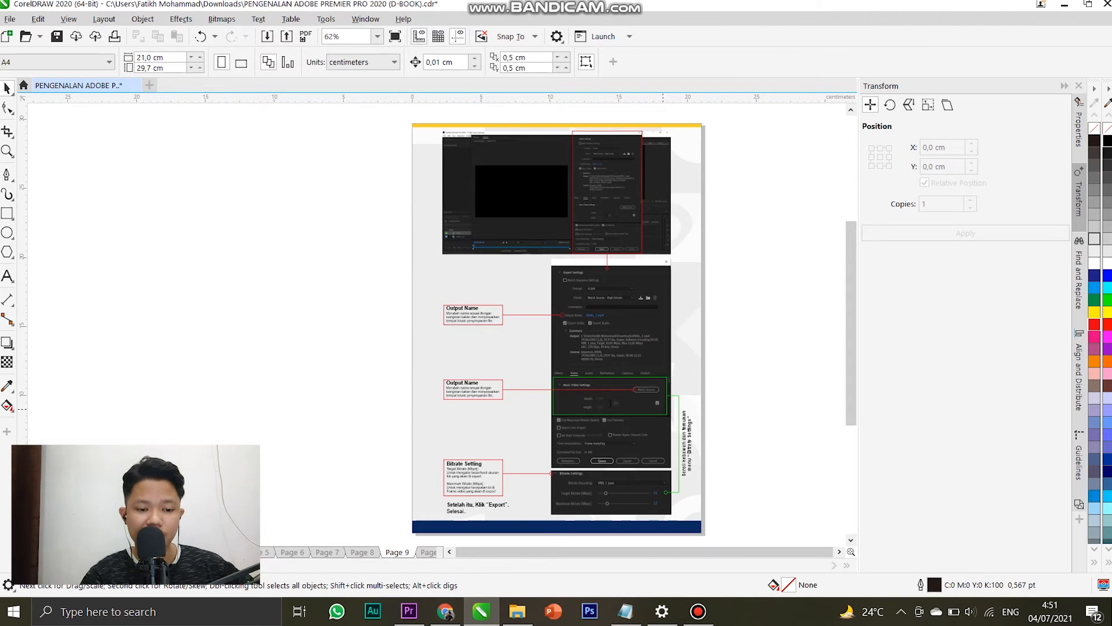
{"action": "scroll", "coordinate": [578, 141], "scroll_direction": "up", "scroll_amount": 4}
{"action": "scroll", "coordinate": [705, 272], "scroll_direction": "down", "scroll_amount": 1}
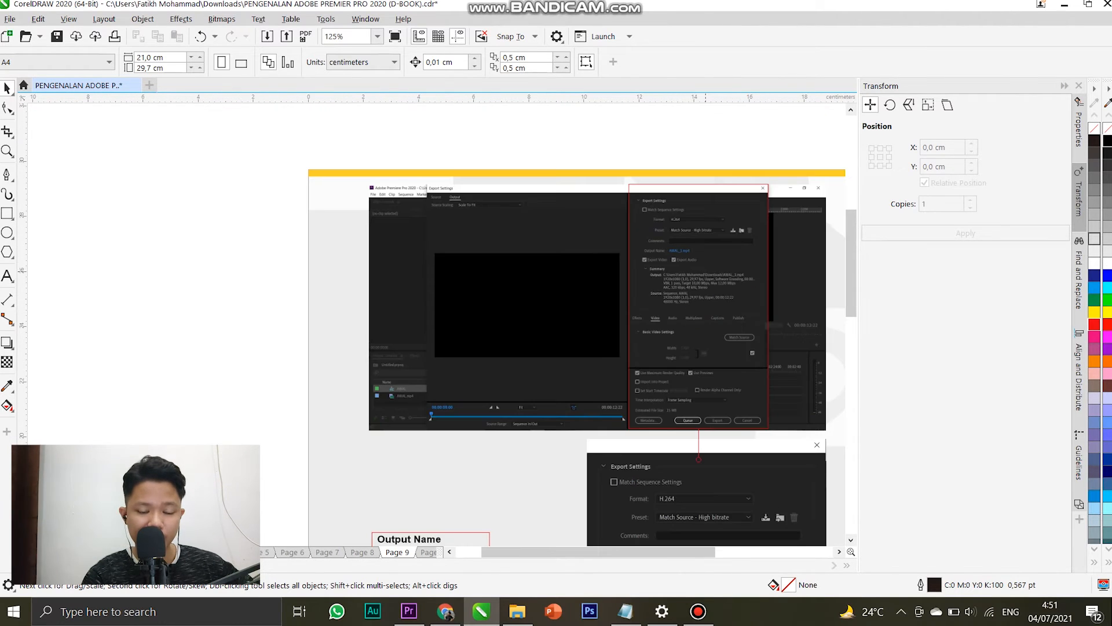
{"action": "scroll", "coordinate": [730, 275], "scroll_direction": "up", "scroll_amount": 1}
{"action": "left_click_drag", "start_coordinate": [730, 277], "coordinate": [714, 261]}
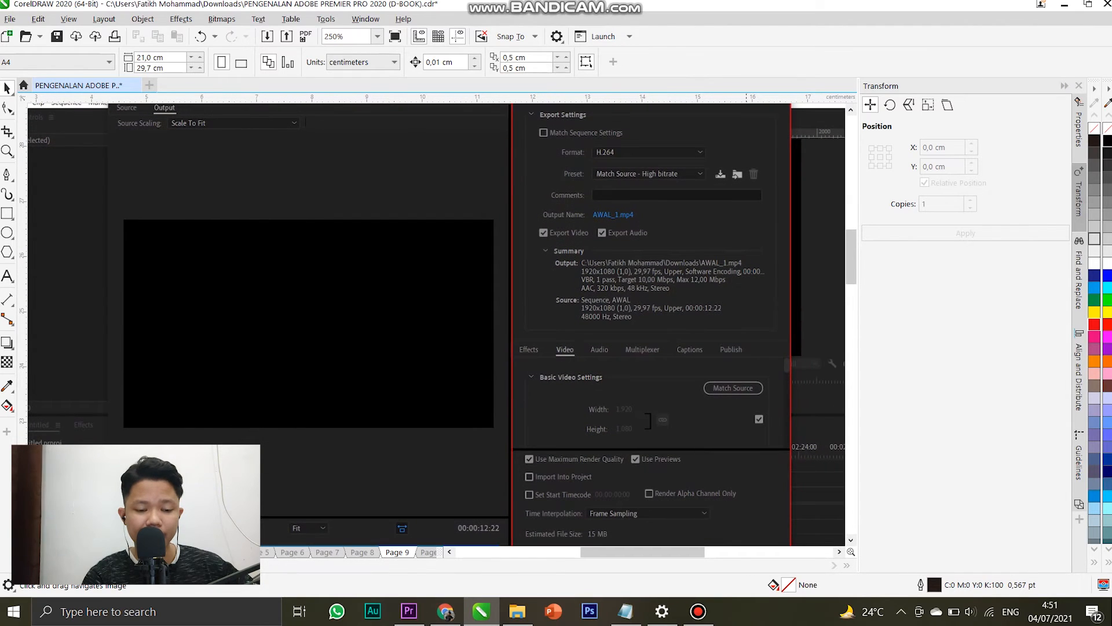
{"action": "left_click_drag", "start_coordinate": [746, 398], "coordinate": [755, 285]}
{"action": "scroll", "coordinate": [718, 215], "scroll_direction": "up", "scroll_amount": 1}
{"action": "scroll", "coordinate": [754, 284], "scroll_direction": "up", "scroll_amount": 1}
{"action": "scroll", "coordinate": [755, 284], "scroll_direction": "down", "scroll_amount": 3}
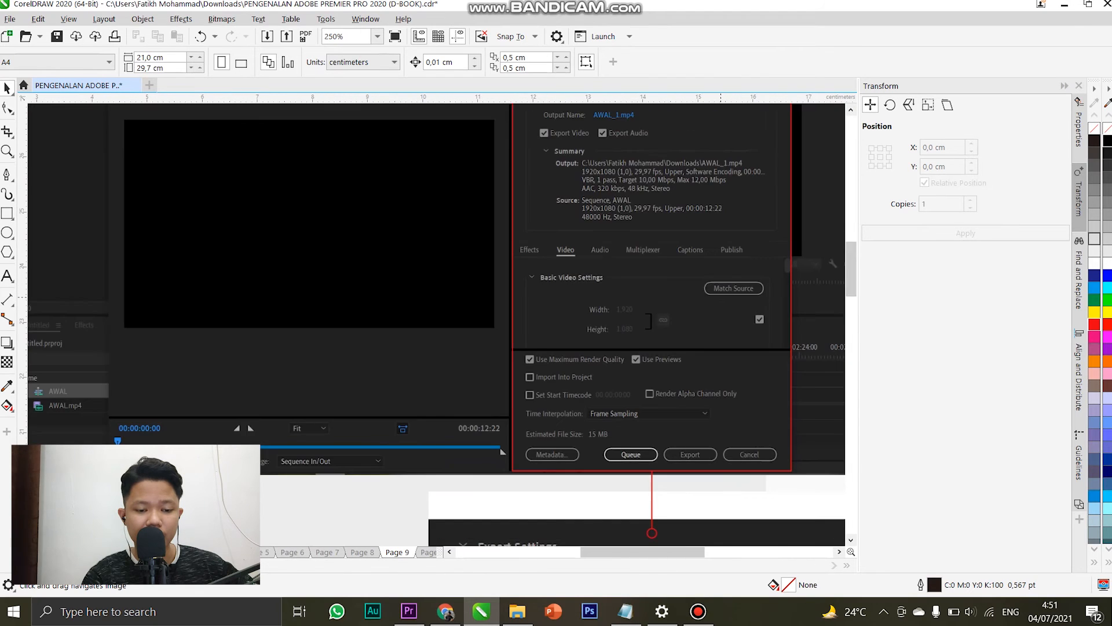
{"action": "left_click_drag", "start_coordinate": [679, 188], "coordinate": [672, 310]}
{"action": "scroll", "coordinate": [672, 310], "scroll_direction": "up", "scroll_amount": 1}
{"action": "scroll", "coordinate": [672, 310], "scroll_direction": "down", "scroll_amount": 1}
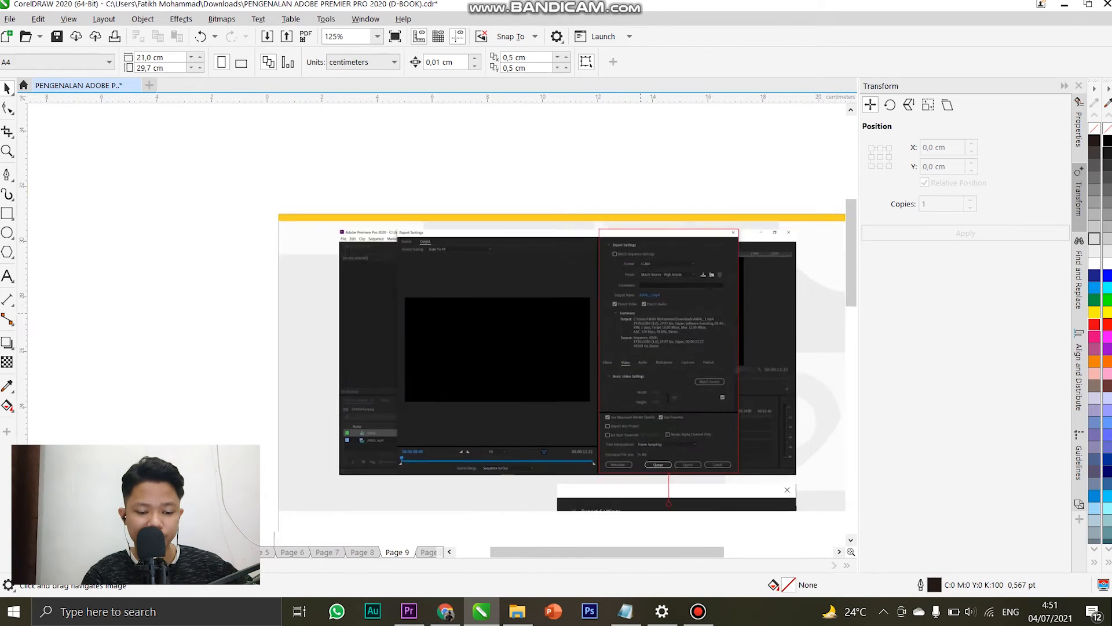
Read the page 9 callouts on Output Name, Match Source and Bitrate Setting, and view the whole page again.
{"action": "left_click_drag", "start_coordinate": [643, 458], "coordinate": [679, 234]}
{"action": "left_click_drag", "start_coordinate": [683, 539], "coordinate": [663, 294]}
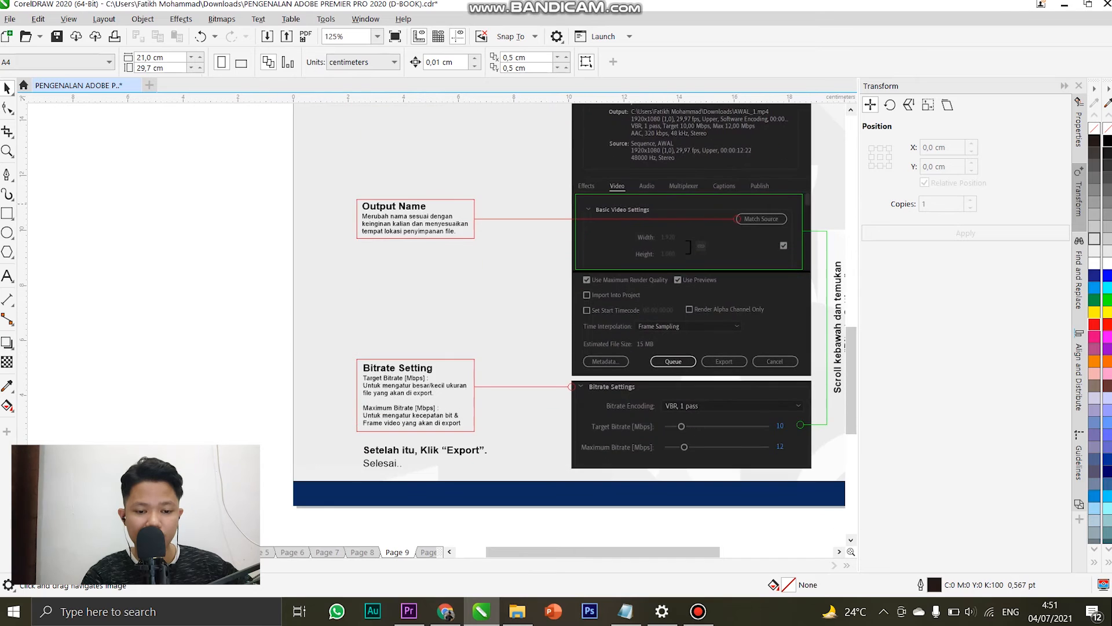
{"action": "scroll", "coordinate": [735, 209], "scroll_direction": "up", "scroll_amount": 1}
{"action": "left_click_drag", "start_coordinate": [521, 213], "coordinate": [635, 277]}
{"action": "left_click_drag", "start_coordinate": [327, 284], "coordinate": [293, 278]}
{"action": "scroll", "coordinate": [543, 304], "scroll_direction": "down", "scroll_amount": 1}
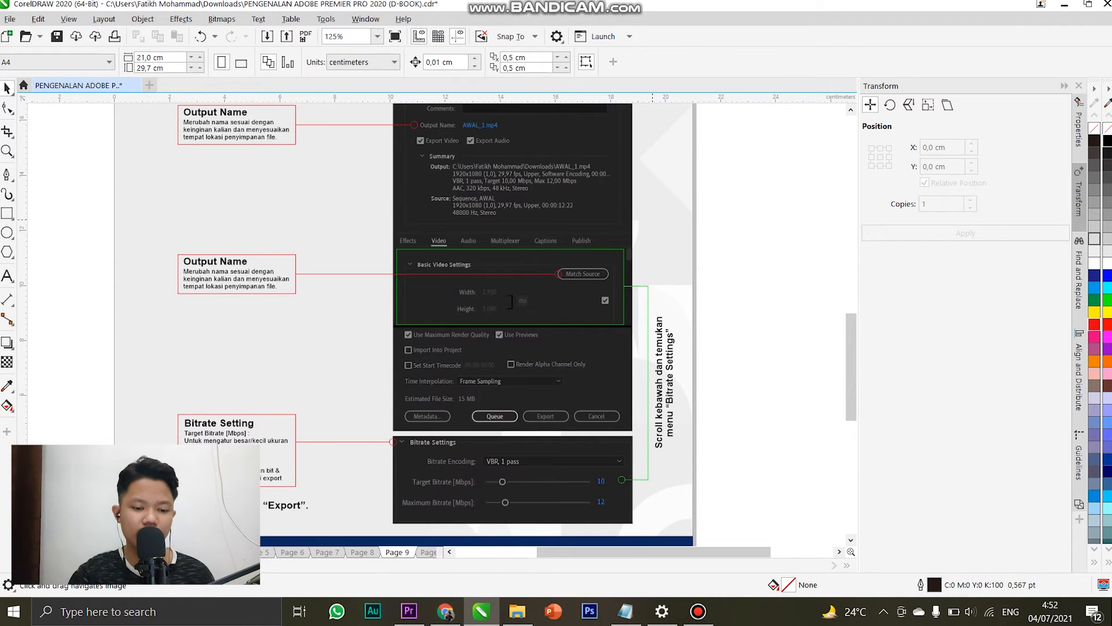
{"action": "scroll", "coordinate": [713, 242], "scroll_direction": "down", "scroll_amount": 1}
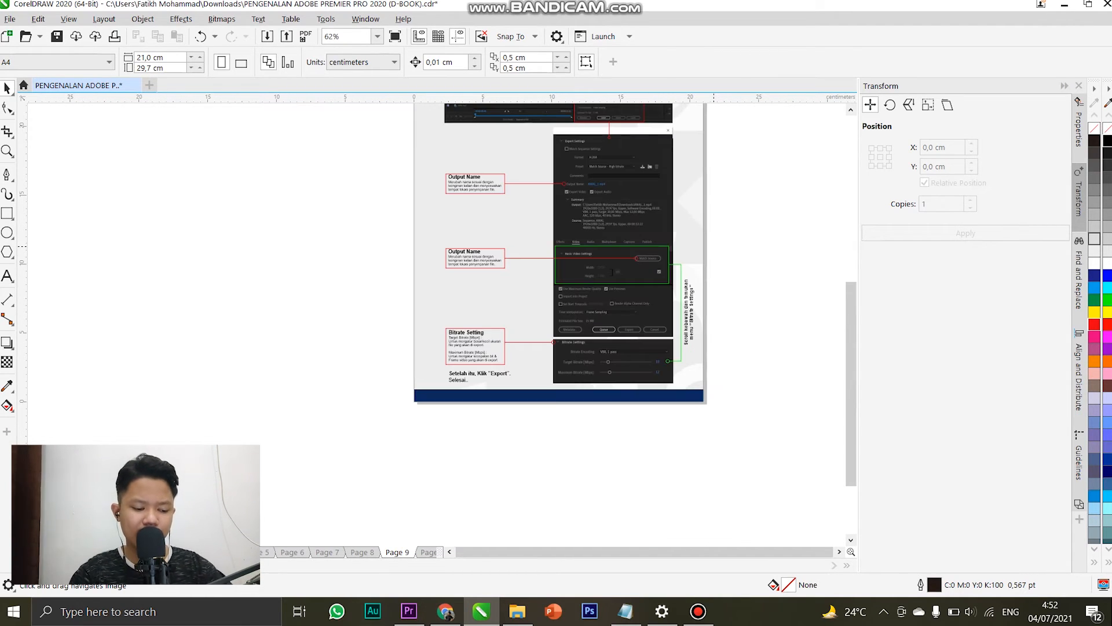
{"action": "key", "text": "F4"}
{"action": "key", "text": "F9"}
{"action": "key", "text": "F9"}
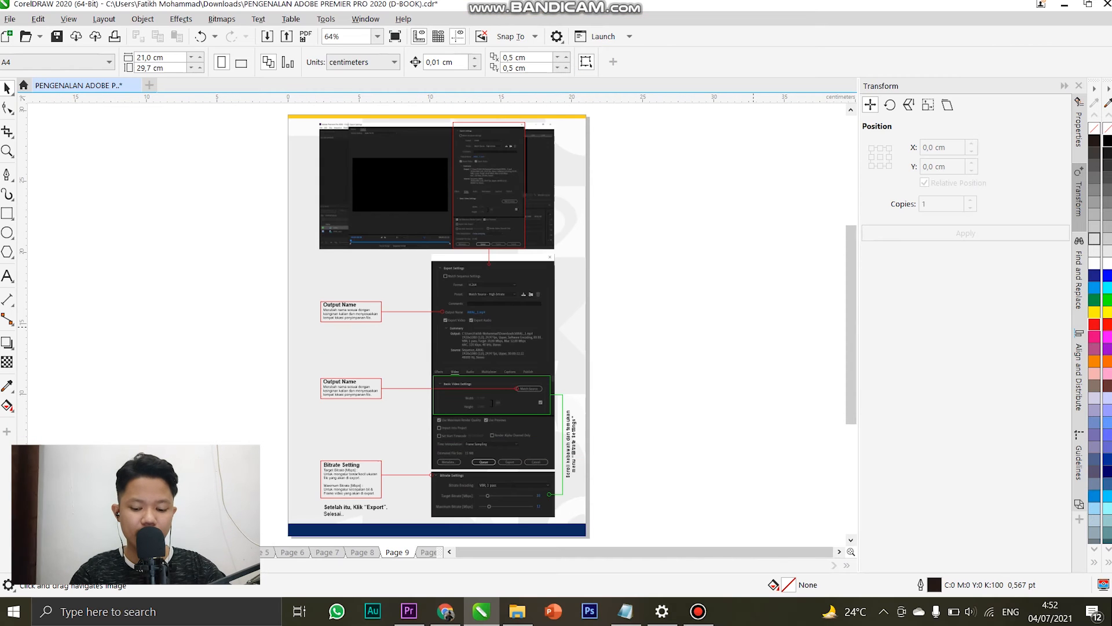
Go to the closing cover on page 10 of the guide.
{"action": "key", "text": "Page_Down"}
{"action": "key", "text": "Page_Up"}
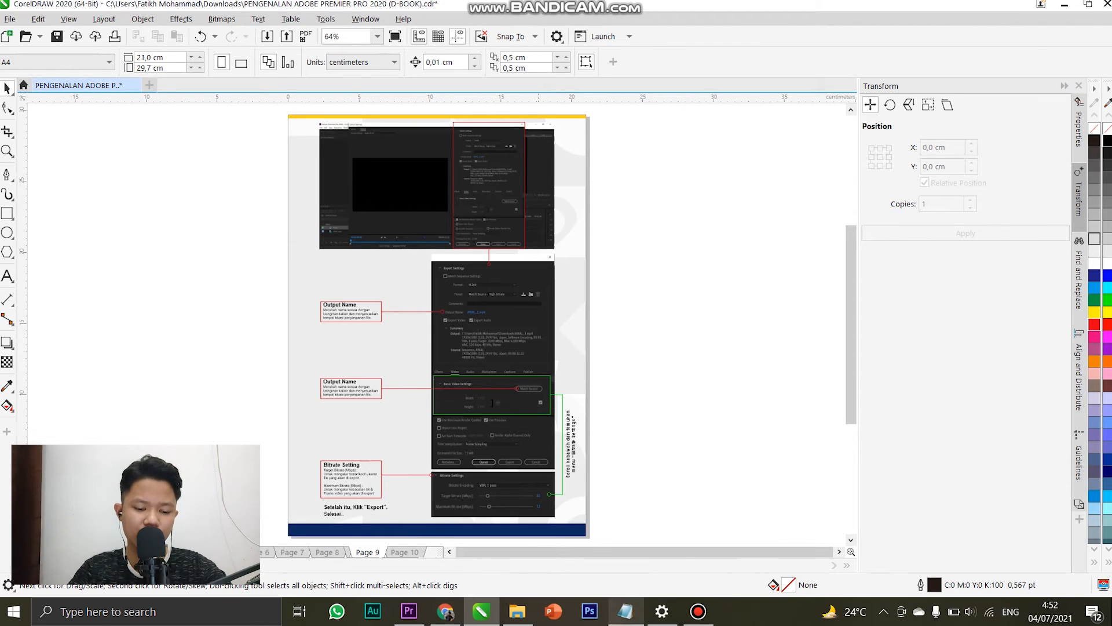
{"action": "mouse_move", "coordinate": [698, 611]}
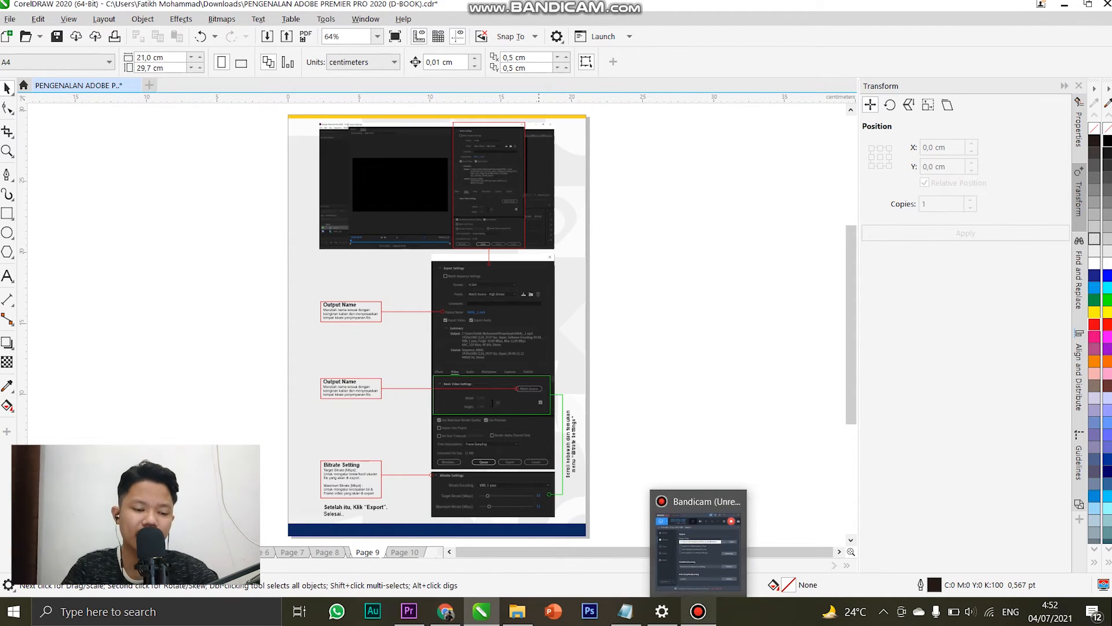
{"action": "mouse_move", "coordinate": [661, 611]}
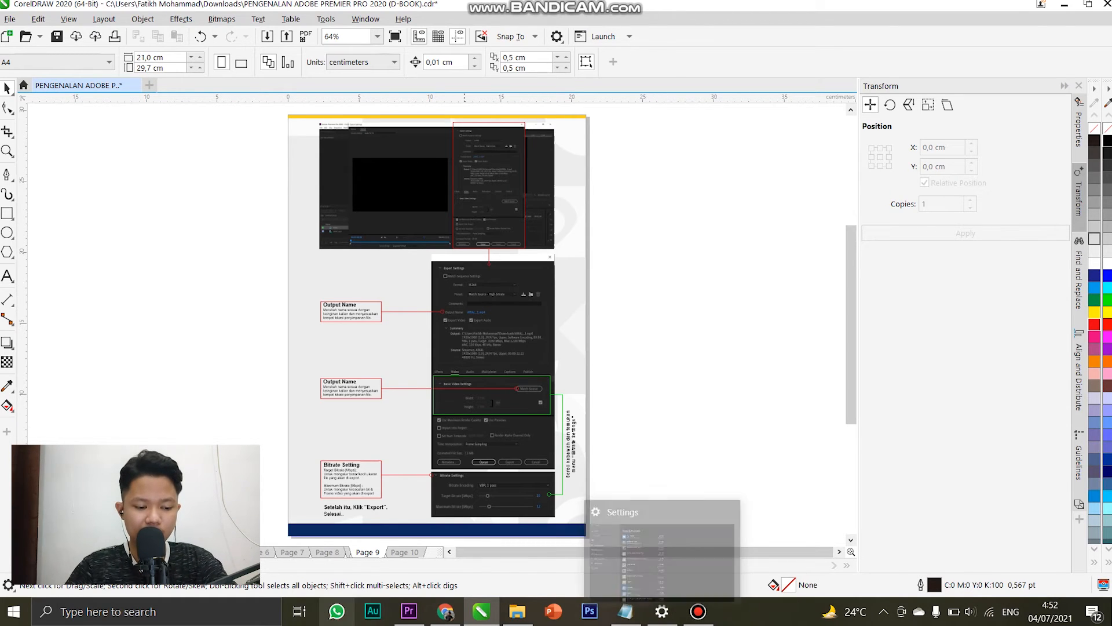
{"action": "left_click", "coordinate": [404, 552]}
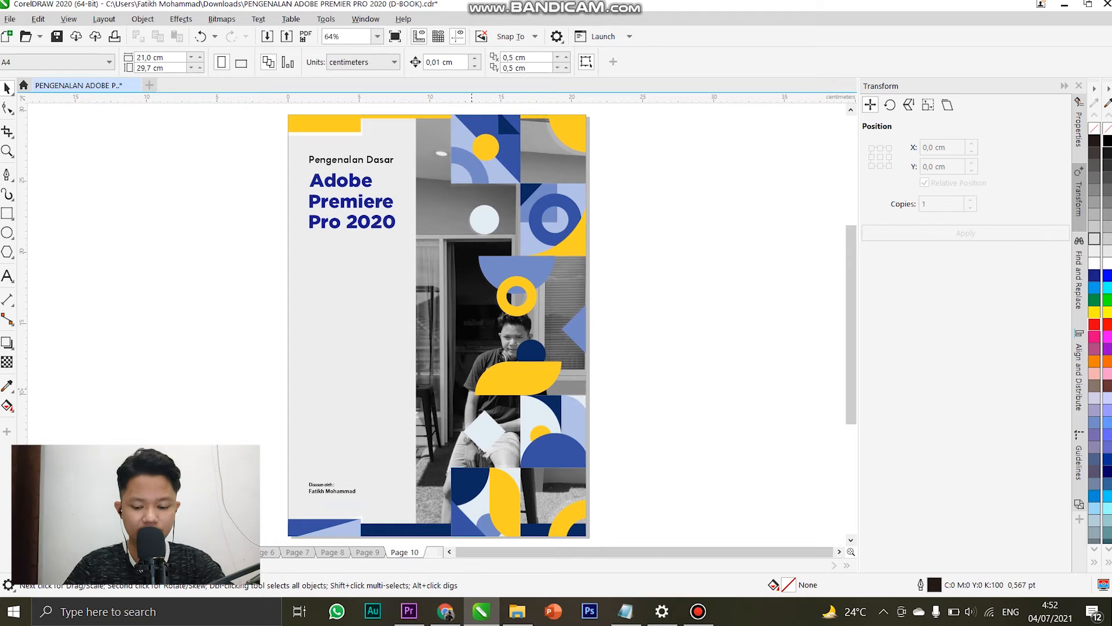
Leaf back through the guide to its opening pages and return to the Start New Project section on page 4.
{"action": "key", "text": "Page_Up"}
{"action": "key", "text": "Page_Up"}
{"action": "key", "text": "Page_Up"}
{"action": "key", "text": "Page_Up"}
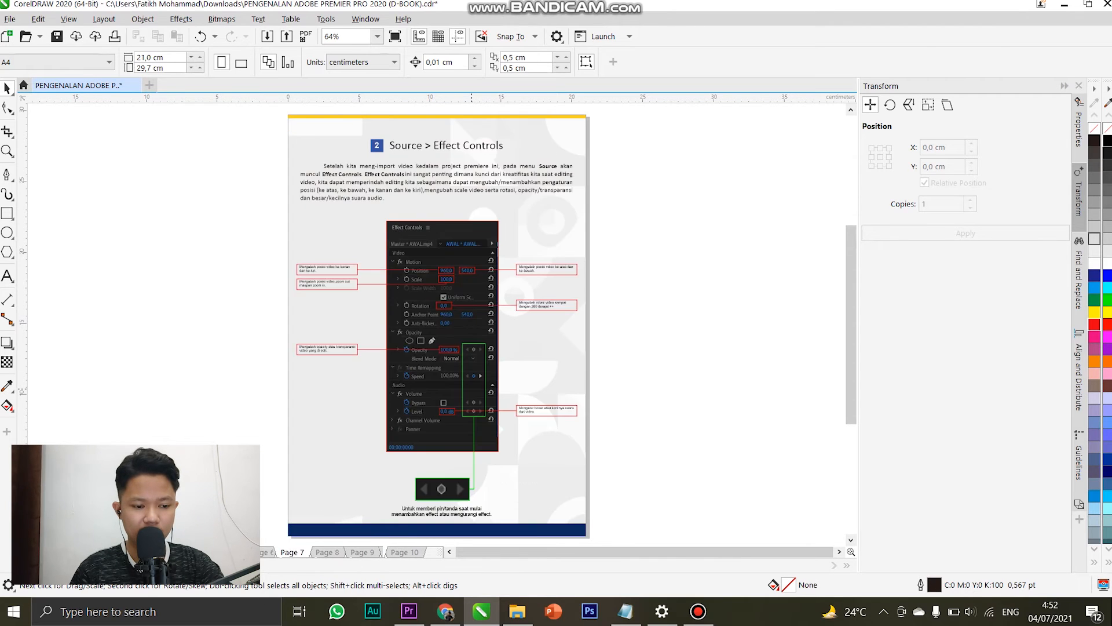
{"action": "key", "text": "Page_Up"}
{"action": "key", "text": "Page_Up"}
{"action": "key", "text": "Page_Up"}
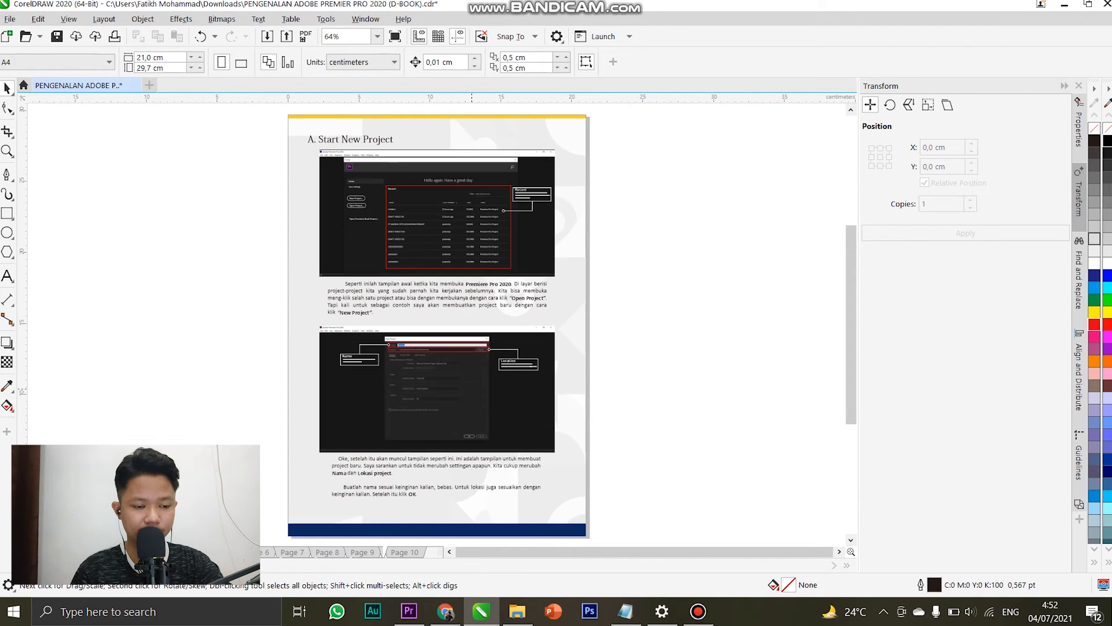
{"action": "key", "text": "Page_Up"}
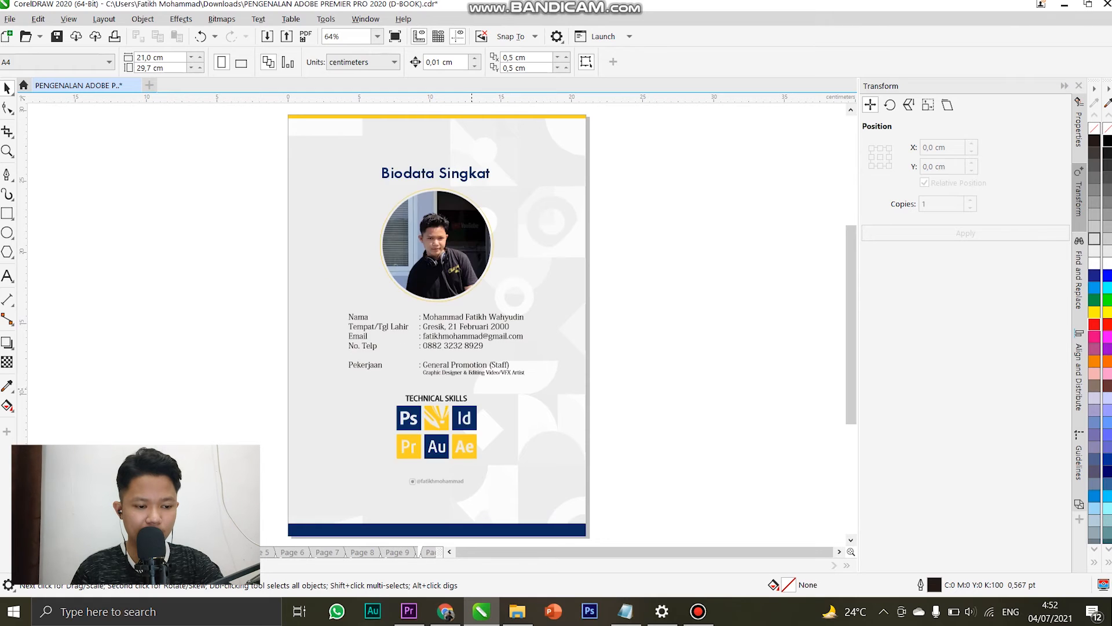
{"action": "key", "text": "Page_Up"}
{"action": "key", "text": "Page_Down"}
{"action": "key", "text": "Page_Down"}
{"action": "key", "text": "Page_Down"}
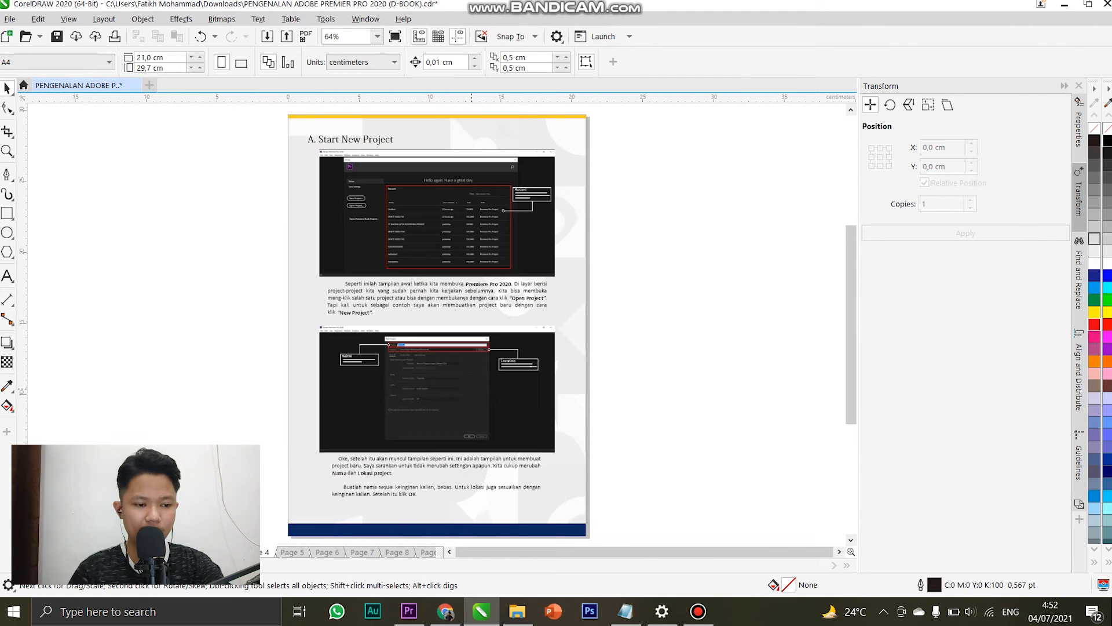
Examine the Premiere home screen illustration with its Recent callout on page 4, and bring up the Bandicam recorder window.
{"action": "scroll", "coordinate": [424, 253], "scroll_direction": "up", "scroll_amount": 2}
{"action": "left_click_drag", "start_coordinate": [423, 254], "coordinate": [450, 355]}
{"action": "scroll", "coordinate": [395, 264], "scroll_direction": "down", "scroll_amount": 1}
{"action": "left_click_drag", "start_coordinate": [395, 265], "coordinate": [407, 316]}
{"action": "scroll", "coordinate": [470, 273], "scroll_direction": "up", "scroll_amount": 1}
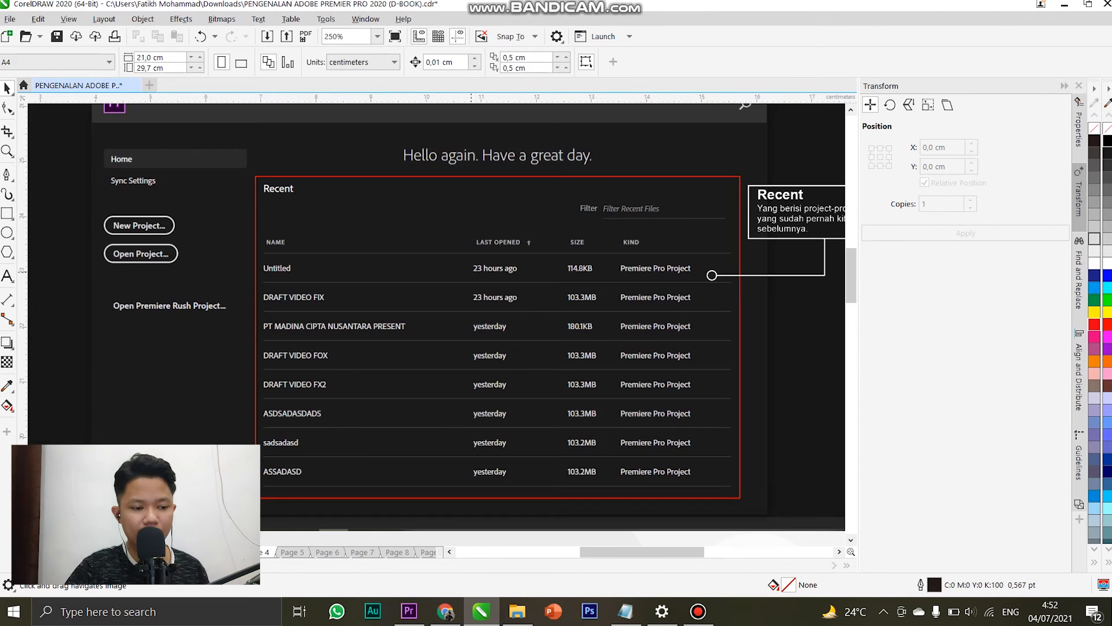
{"action": "mouse_move", "coordinate": [471, 284]}
{"action": "left_mouse_down"}
{"action": "mouse_move", "coordinate": [435, 329]}
{"action": "mouse_move", "coordinate": [418, 314]}
{"action": "mouse_move", "coordinate": [434, 319]}
{"action": "left_mouse_up"}
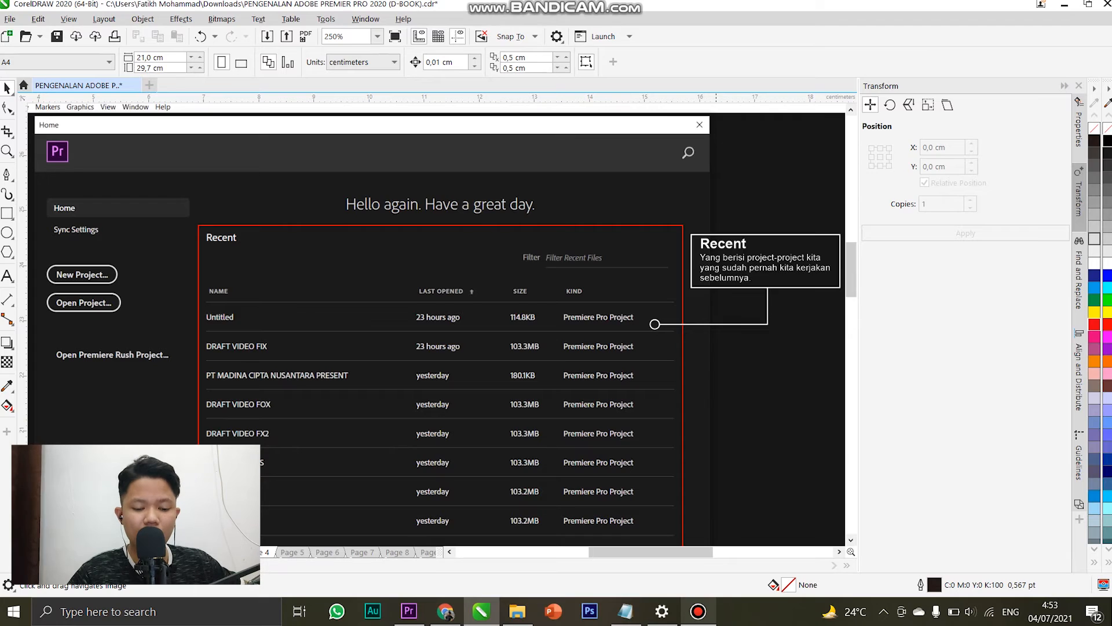
{"action": "left_click", "coordinate": [698, 611]}
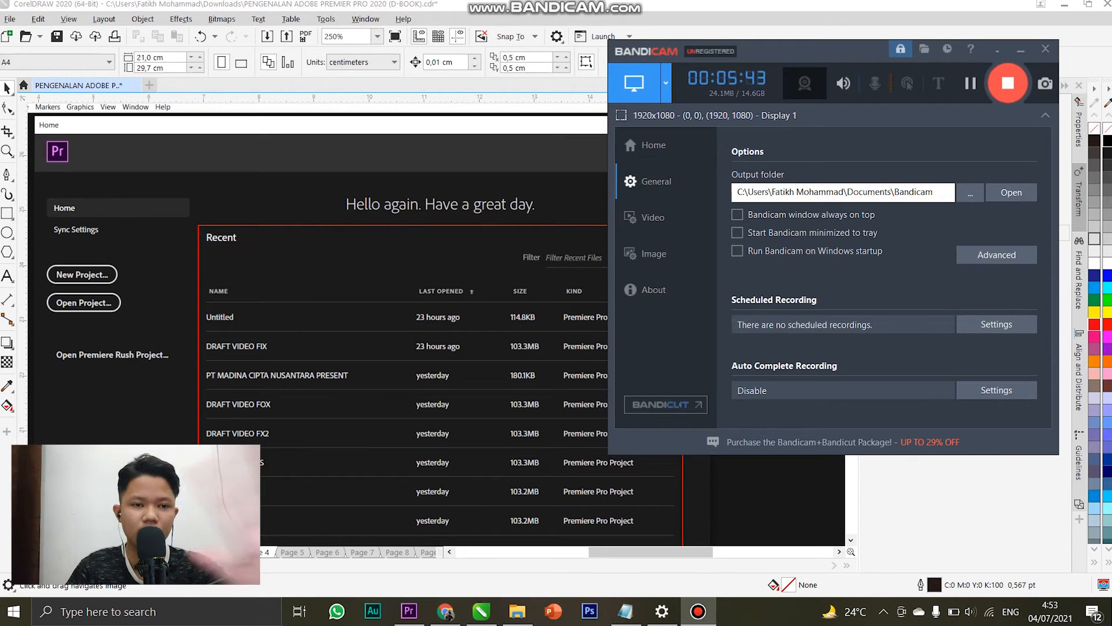